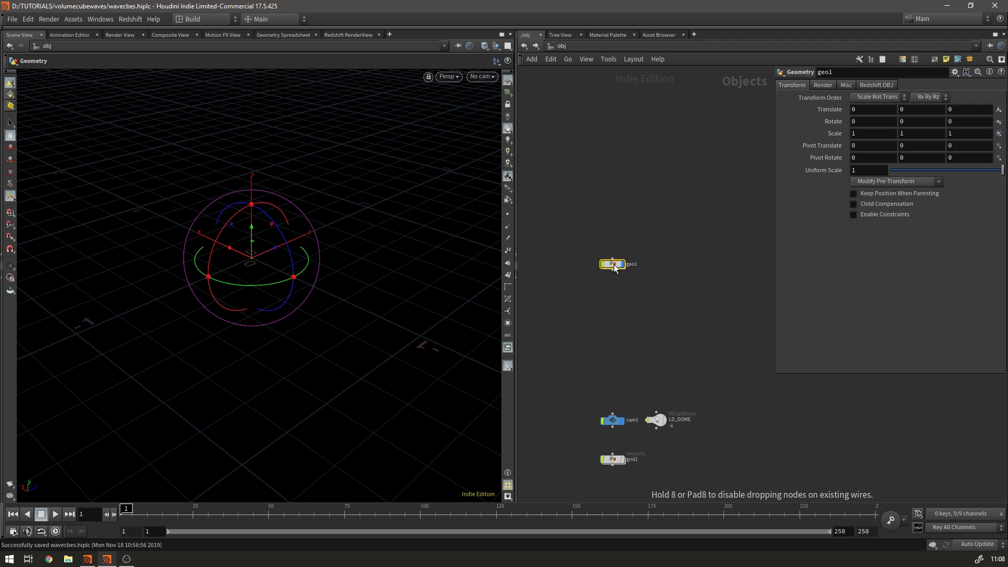
Step: Go inside the geo1 object and add a Grid node to its empty network
{"action": "double_click", "coordinate": [614, 266]}
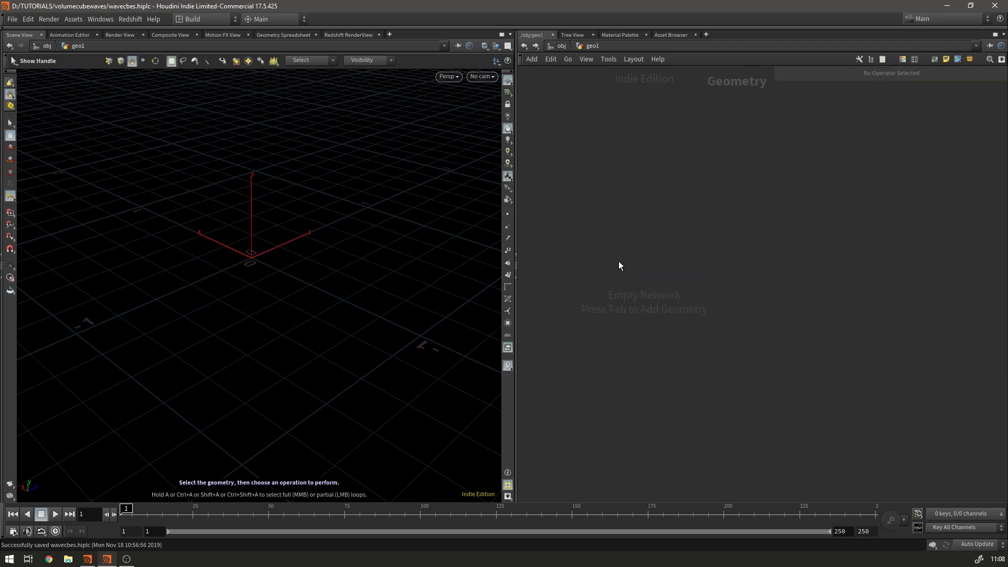
{"action": "key", "text": "Tab"}
{"action": "type", "text": "gri"}
{"action": "key", "text": "Return"}
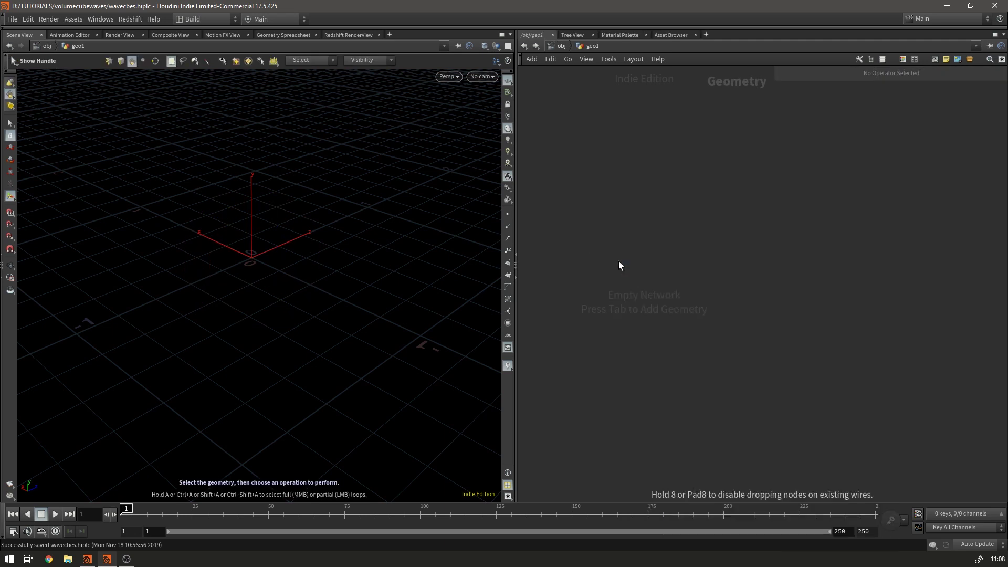
{"action": "left_click", "coordinate": [618, 262]}
{"action": "left_click", "coordinate": [624, 209]}
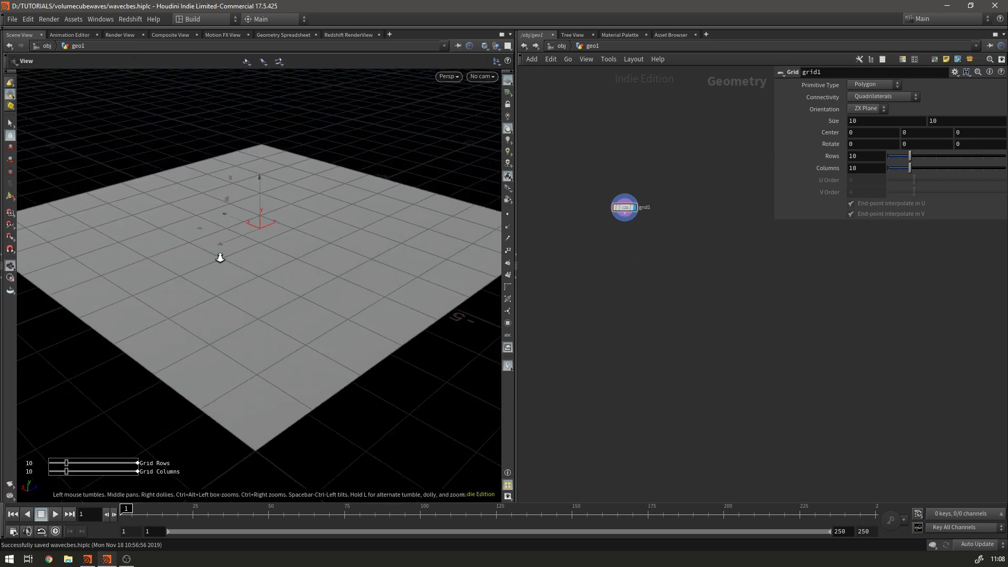
Step: Add a Scatter node fed by the grid's output
{"action": "left_click", "coordinate": [625, 217]}
{"action": "left_click", "coordinate": [656, 279]}
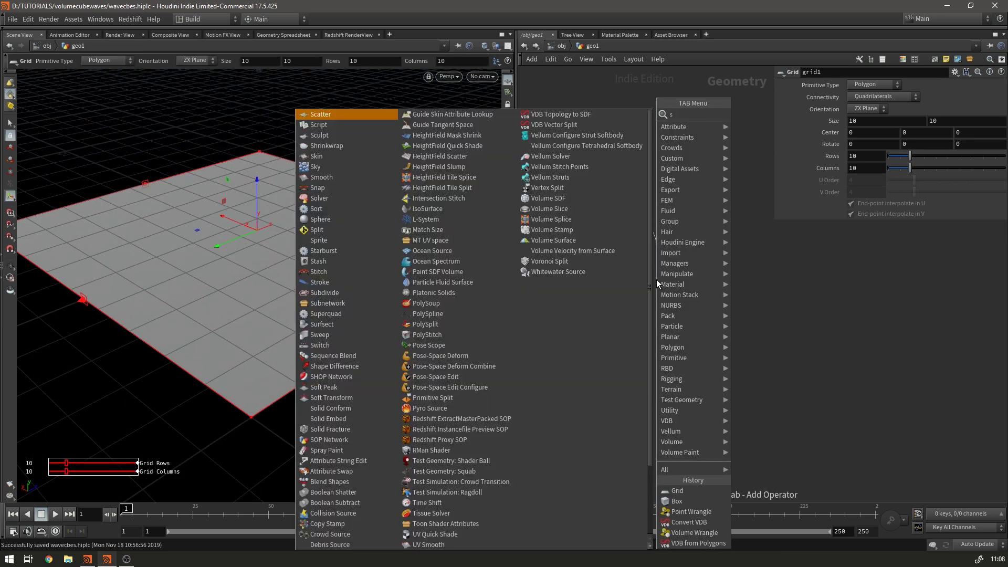
{"action": "type", "text": "scatter"}
{"action": "key", "text": "Return"}
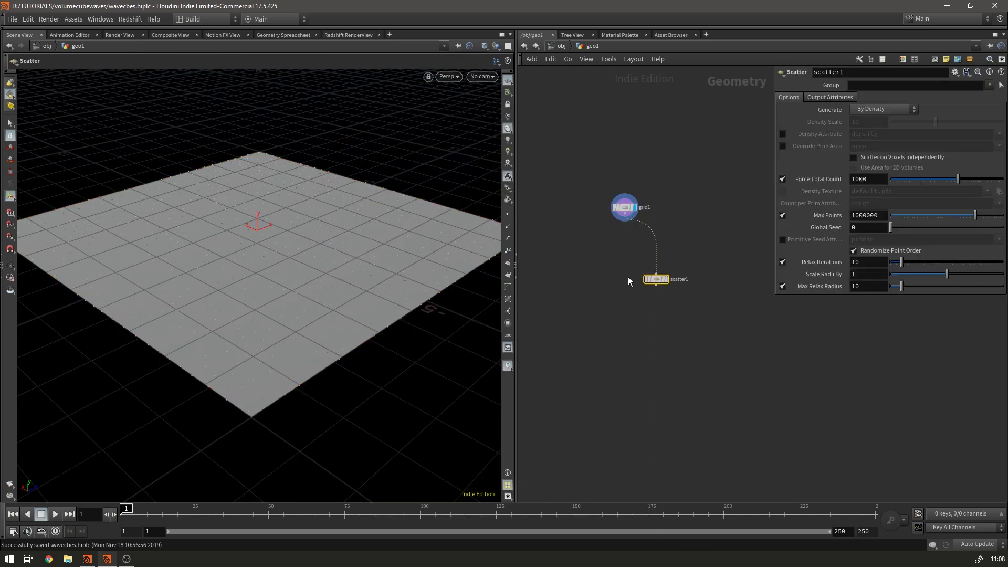
Step: Display the scatter node and set its Force Total Count to 5 and Global Seed to 1.64
{"action": "left_click", "coordinate": [667, 279]}
{"action": "double_click", "coordinate": [868, 179]}
{"action": "type", "text": "5"}
{"action": "key", "text": "Return"}
{"action": "left_click", "coordinate": [909, 227]}
Step: Add a Point Wrangle with the grid as first input and the scatter as second, and display the scatter node
{"action": "left_click", "coordinate": [593, 313]}
{"action": "middle_click_drag", "start_coordinate": [598, 232], "coordinate": [641, 216]}
{"action": "left_click_drag", "start_coordinate": [636, 179], "coordinate": [724, 294]}
{"action": "left_click", "coordinate": [668, 197]}
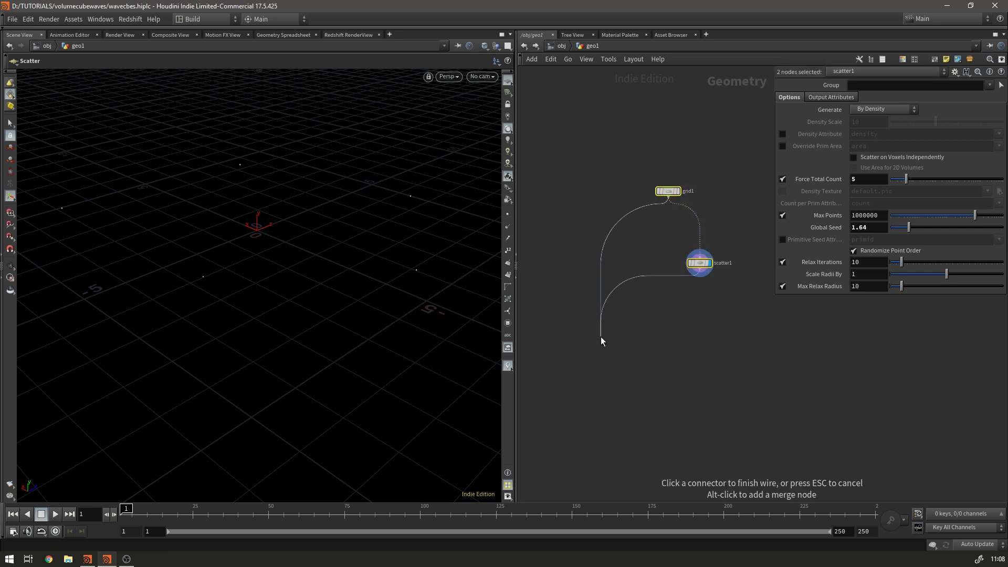
{"action": "key", "text": "Tab"}
{"action": "type", "text": "pw"}
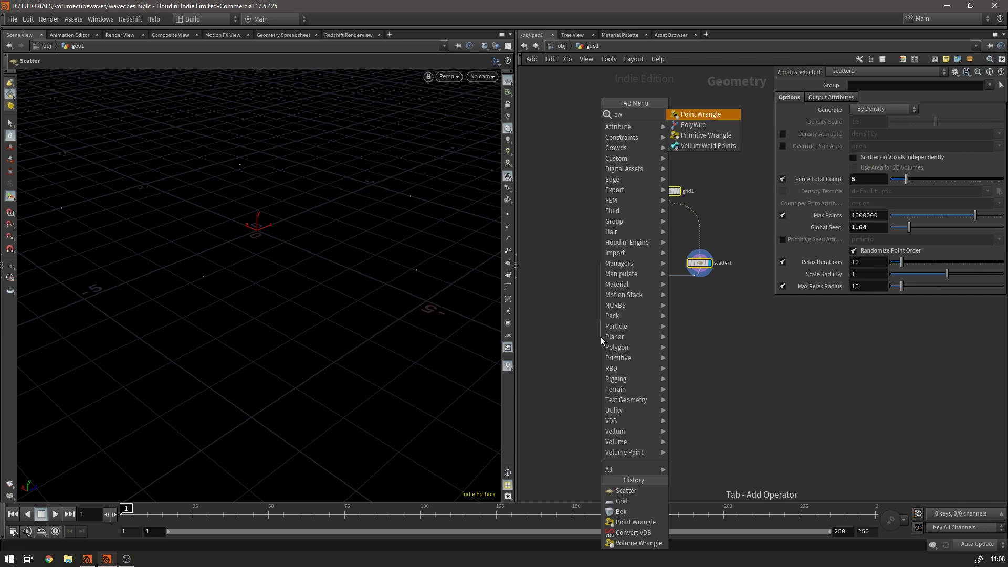
{"action": "key", "text": "Return"}
{"action": "left_click", "coordinate": [601, 336]}
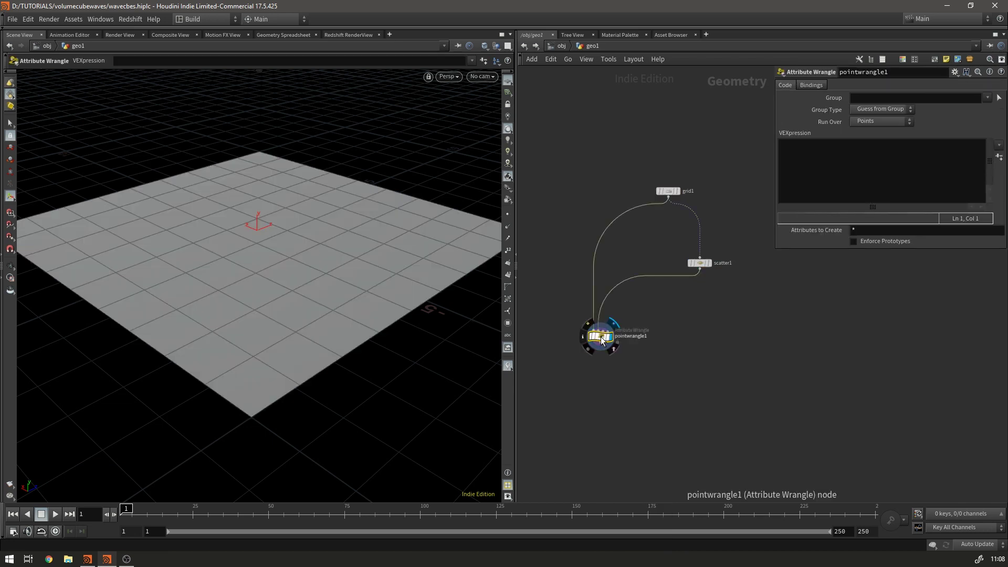
{"action": "scroll", "coordinate": [659, 367], "scroll_direction": "up", "scroll_amount": 2}
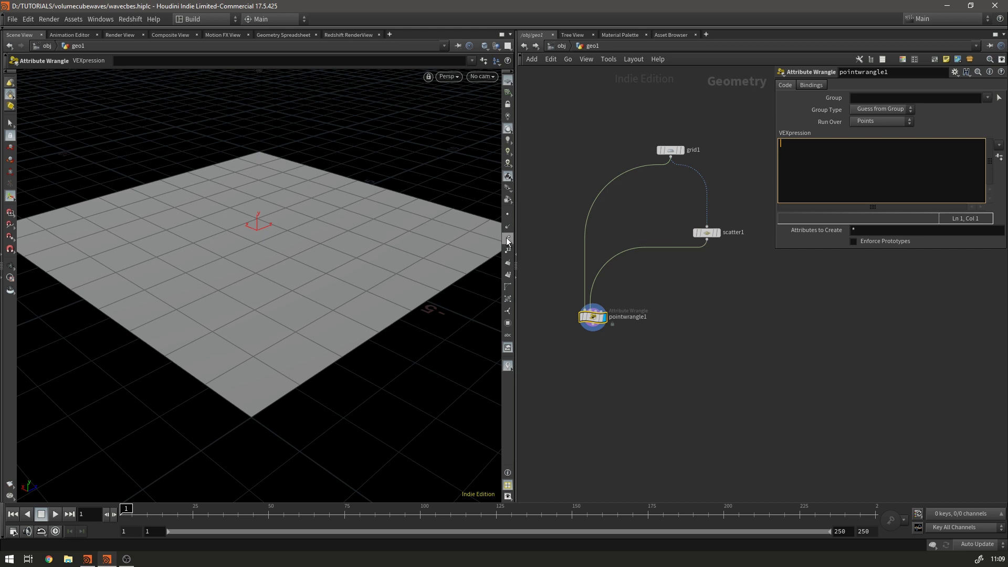
{"action": "left_click", "coordinate": [717, 233]}
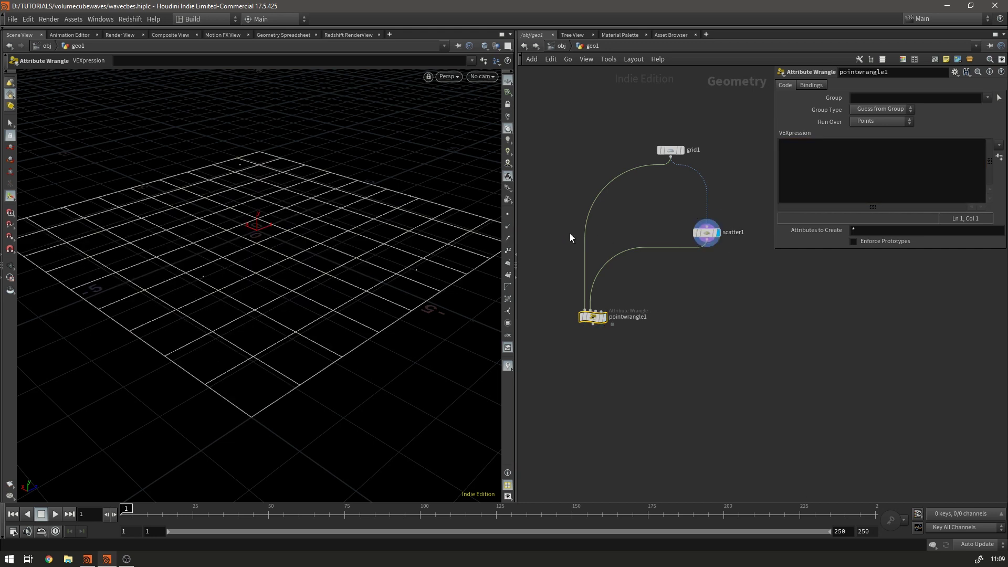
{"action": "left_click", "coordinate": [507, 251]}
Step: Write "int npnt = nearpoint(1,@P);" in the wrangle's VEXpression, and display the wrangle's output with point numbers
{"action": "left_click", "coordinate": [817, 145]}
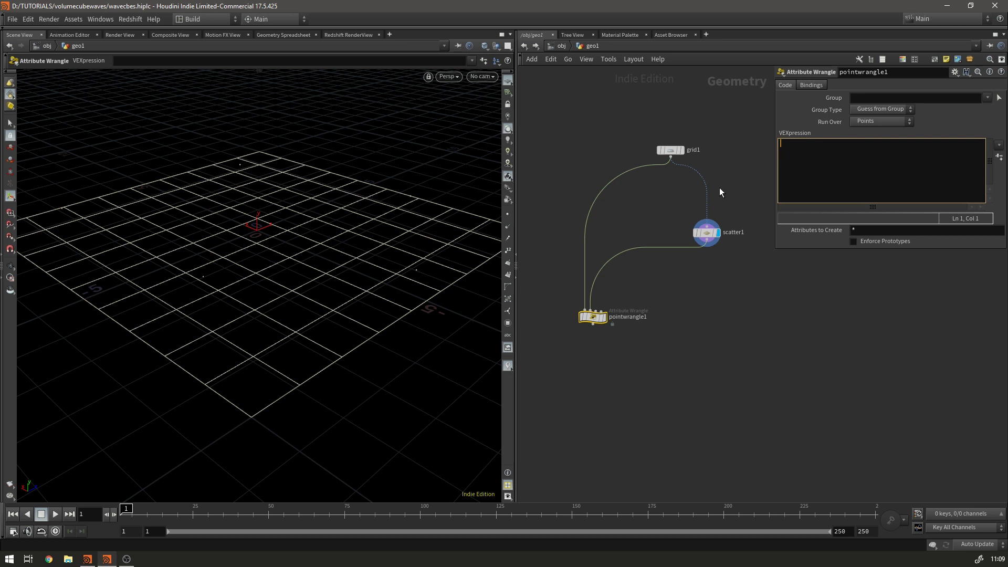
{"action": "type", "text": "int"}
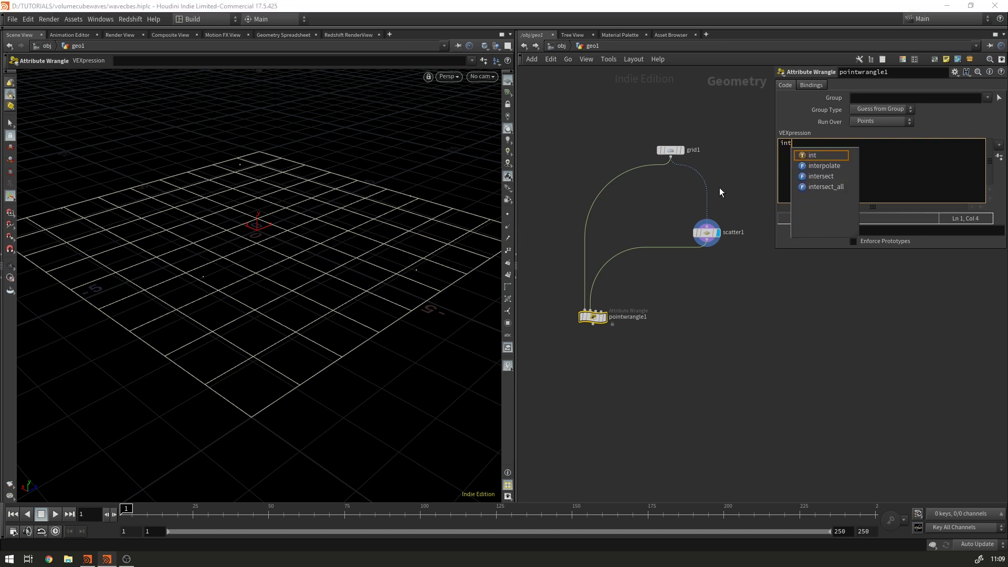
{"action": "type", "text": " p"}
{"action": "key", "text": "BackSpace"}
{"action": "type", "text": "npn"}
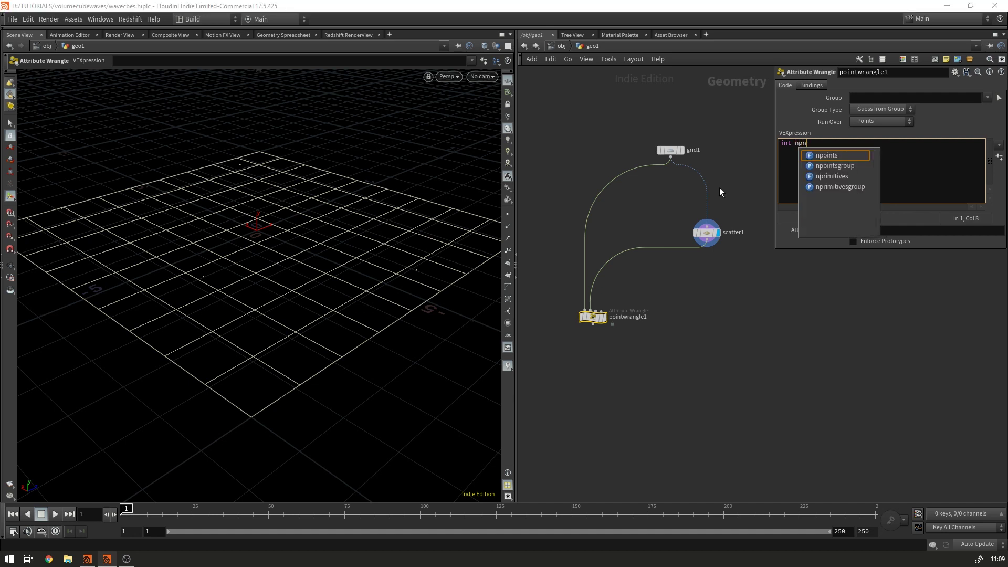
{"action": "type", "text": "t = nearpoint("}
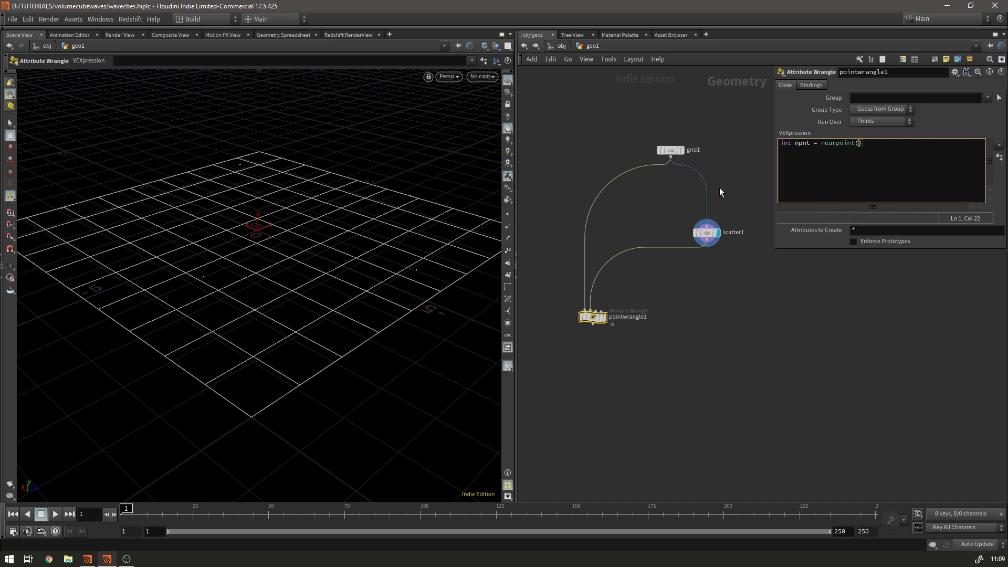
{"action": "type", "text": "1"}
{"action": "mouse_move", "coordinate": [596, 326]}
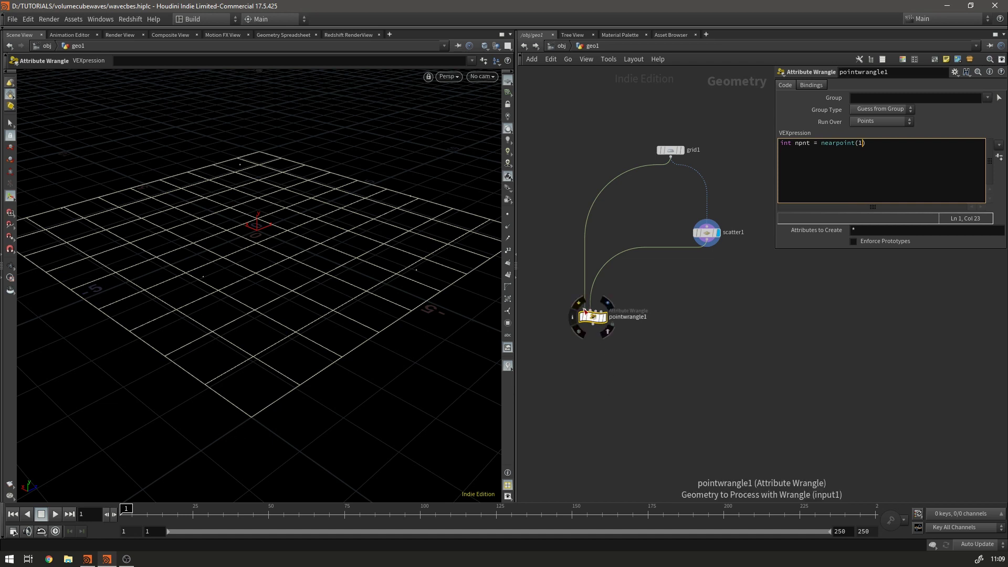
{"action": "type", "text": ",@P)"}
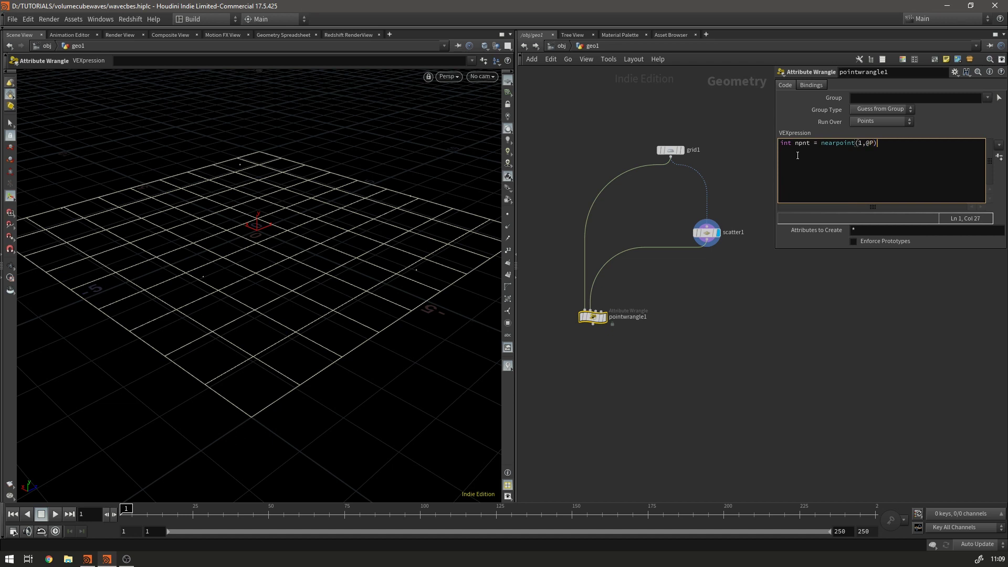
{"action": "type", "text": ";"}
{"action": "left_click", "coordinate": [604, 316]}
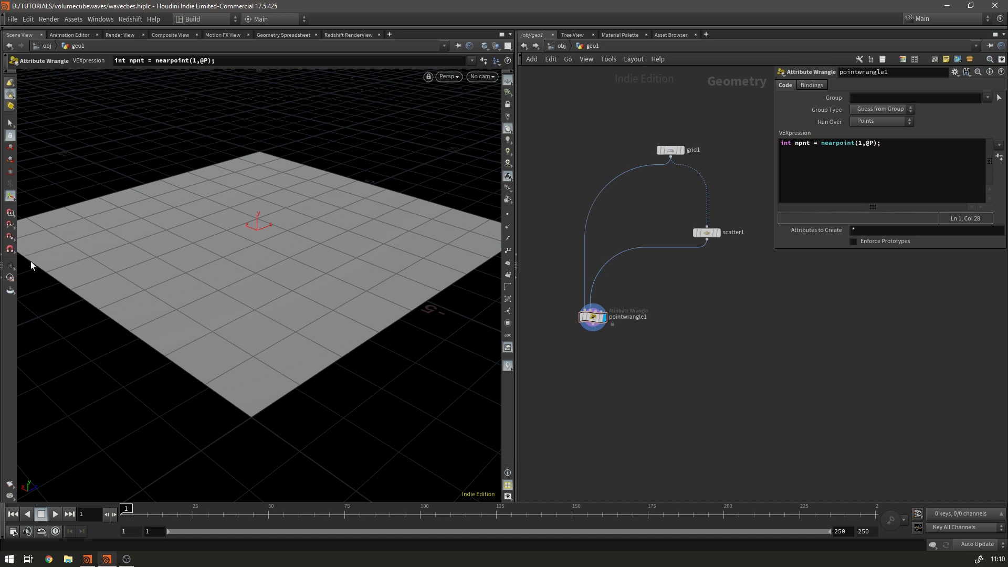
{"action": "left_click", "coordinate": [508, 250]}
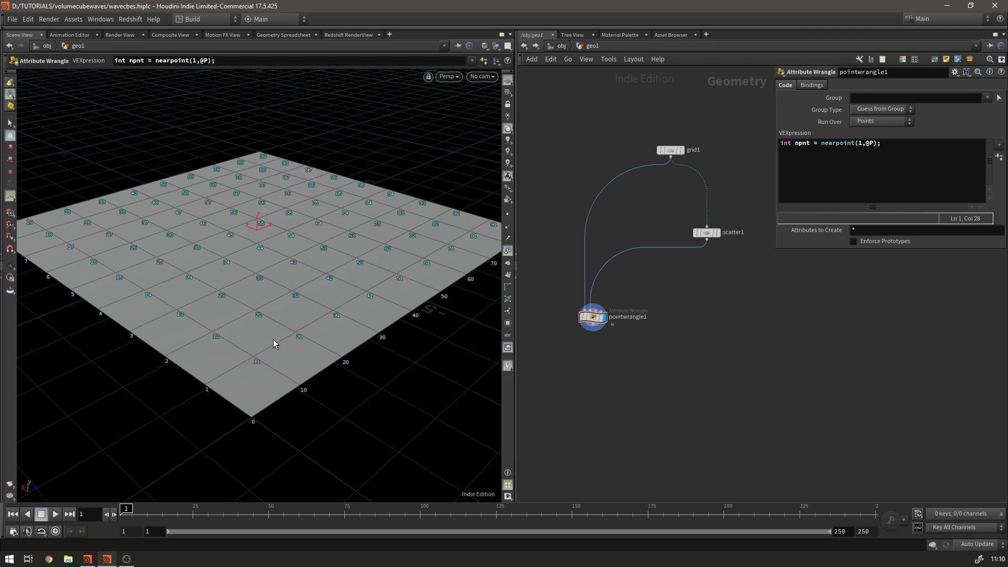
Step: Add the line "vector targetpos = point(1,"P",npnt);" below the nearpoint line in the wrangle code
{"action": "left_click", "coordinate": [831, 201]}
{"action": "key", "text": "Return"}
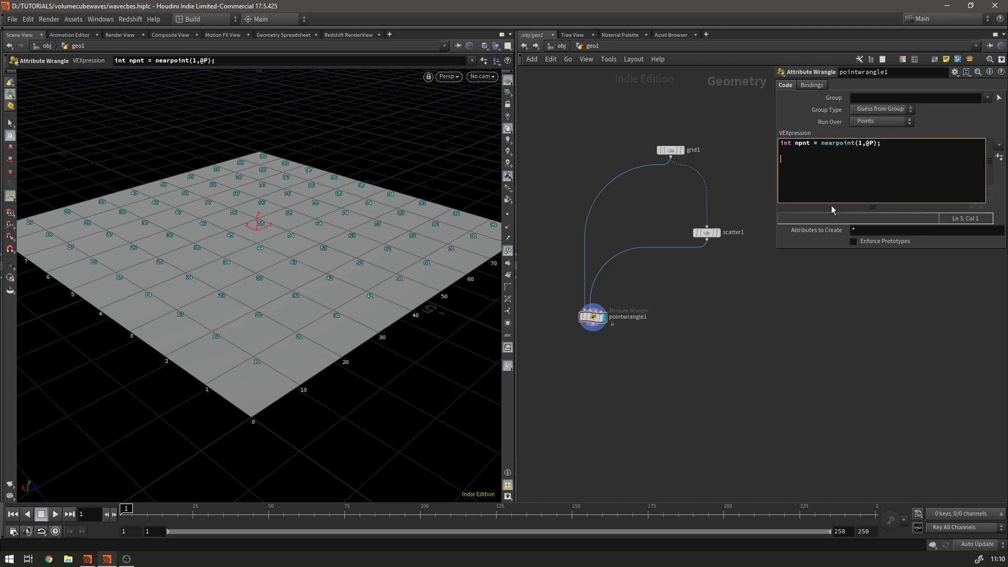
{"action": "type", "text": "vec"}
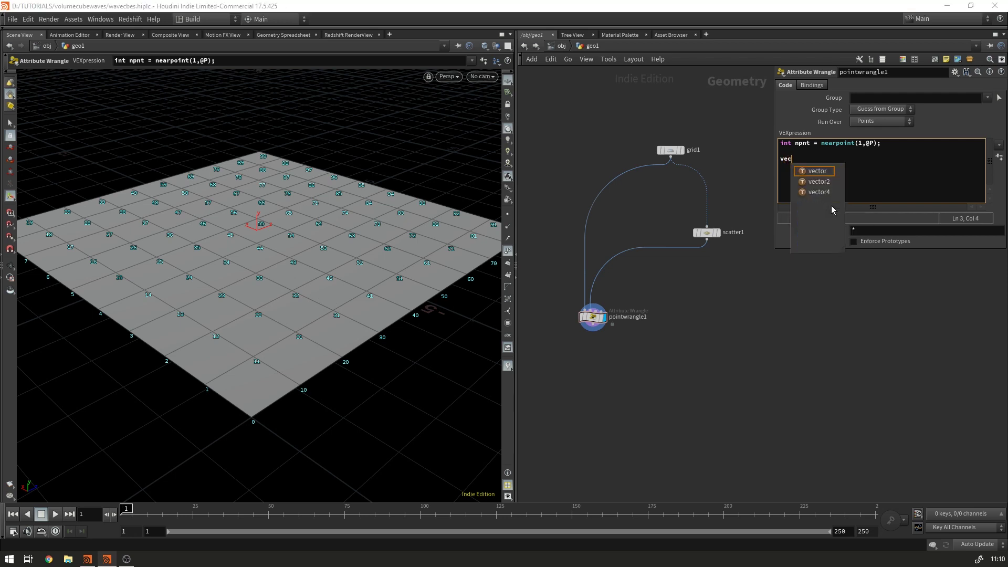
{"action": "type", "text": "tor p"}
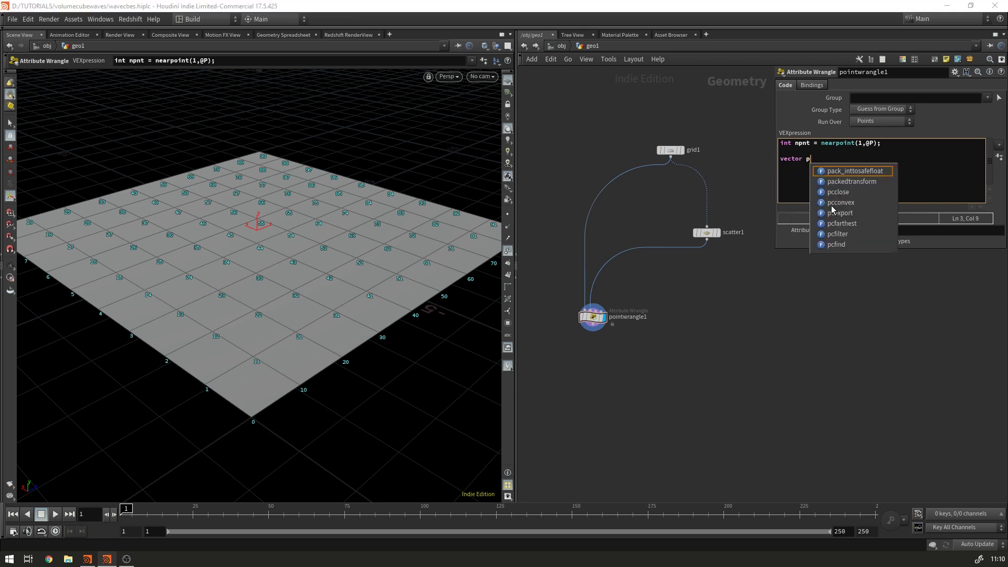
{"action": "key", "text": "BackSpace"}
{"action": "type", "text": "target"}
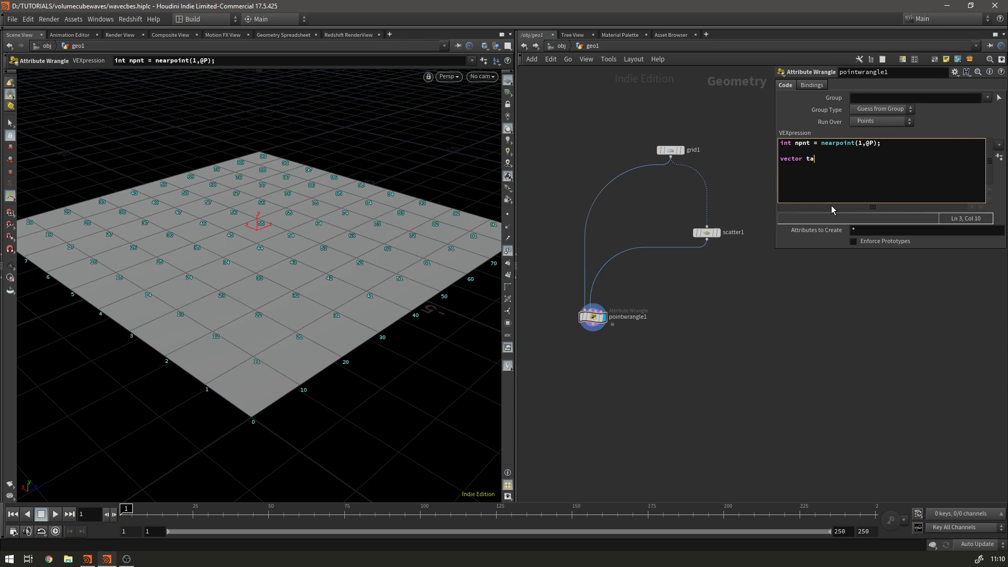
{"action": "type", "text": "pos = point()"}
{"action": "key", "text": "Left"}
{"action": "type", "text": "1,\"P\",npnts"}
{"action": "key", "text": "BackSpace"}
{"action": "type", "text": ";"}
{"action": "key", "text": "Return"}
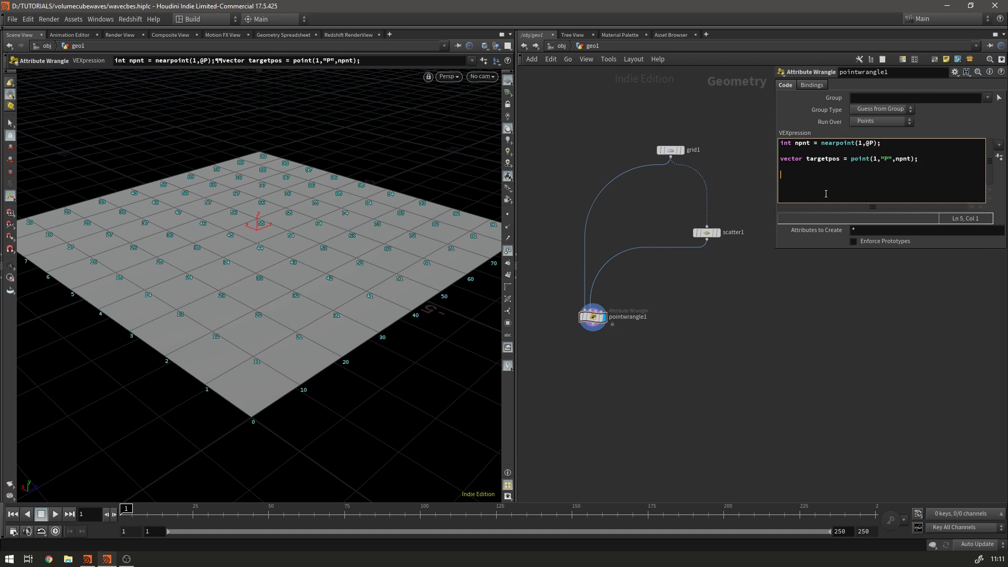
Step: Add the line "float dist = distance(@P, targetpos);" below the targetpos line in the wrangle code
{"action": "type", "text": "float dis"}
{"action": "type", "text": "t = d"}
{"action": "type", "text": "istance()"}
{"action": "type", "text": "@p,"}
{"action": "type", "text": "TARGETPOS"}
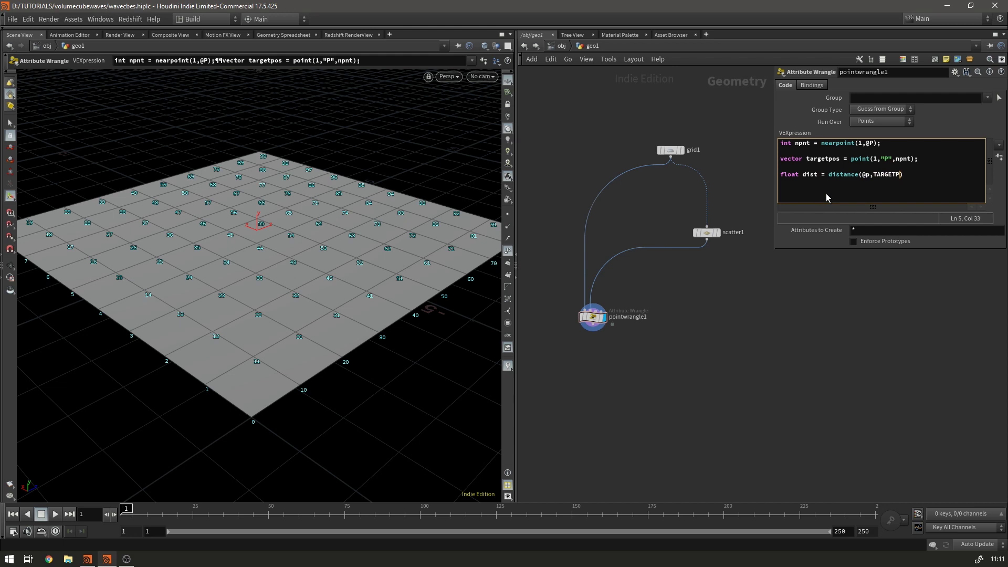
{"action": "key", "text": "BackSpace"}
{"action": "key", "text": "BackSpace"}
{"action": "key", "text": "BackSpace"}
{"action": "key", "text": "BackSpace"}
{"action": "key", "text": "BackSpace"}
{"action": "key", "text": "BackSpace"}
{"action": "key", "text": "BackSpace"}
{"action": "key", "text": "BackSpace"}
{"action": "key", "text": "BackSpace"}
{"action": "key", "text": "BackSpace"}
{"action": "key", "text": "BackSpace"}
{"action": "key", "text": "BackSpace"}
{"action": "type", "text": "P, targetpos;);"}
{"action": "key", "text": "Return"}
{"action": "key", "text": "Return"}
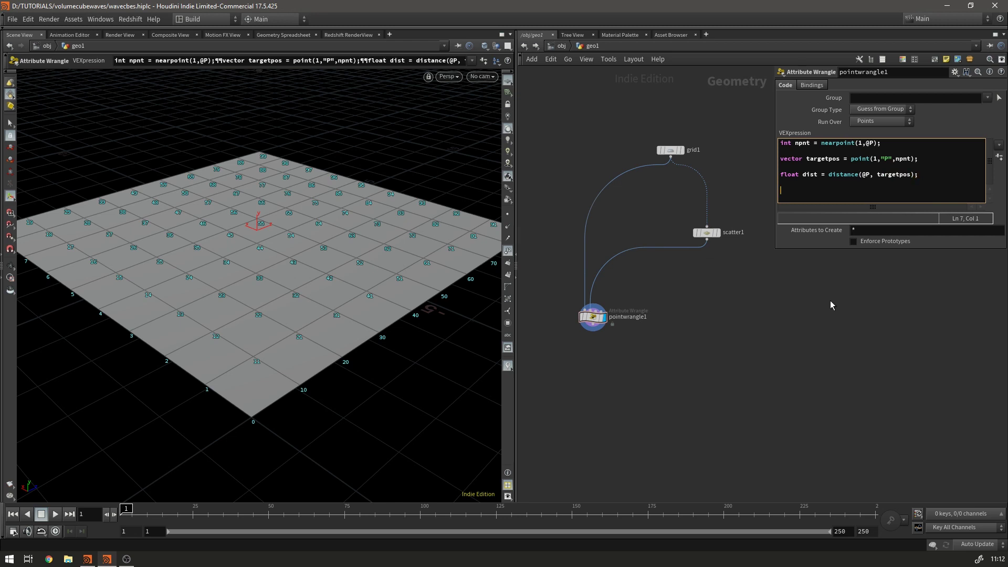
Step: Add "@P.y = sin(dist);" as the last line of the wrangle code and hide the point numbers in the viewport
{"action": "type", "text": "@P.y = sin()"}
{"action": "key", "text": "Left"}
{"action": "type", "text": "dist"}
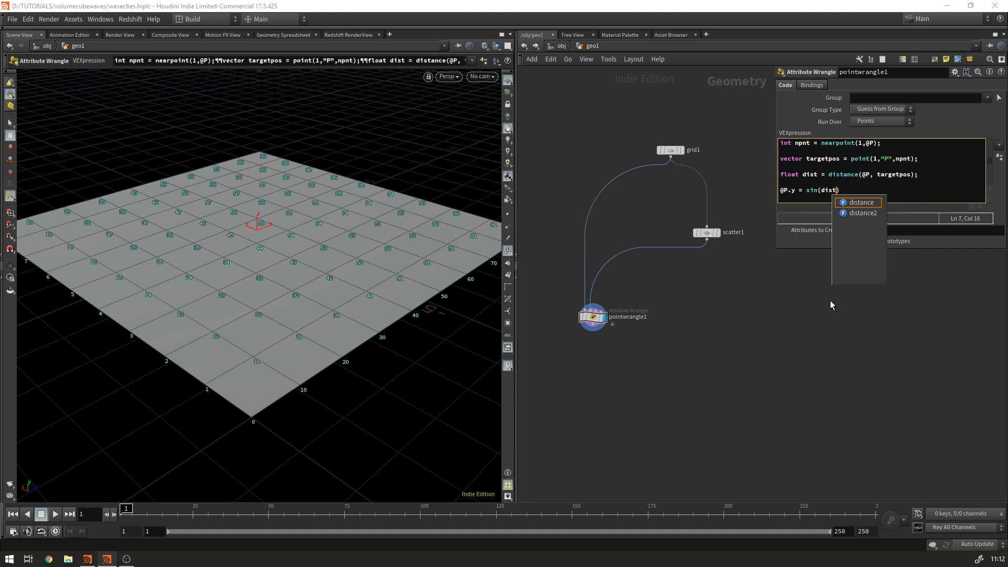
{"action": "key", "text": "Right"}
{"action": "type", "text": ";"}
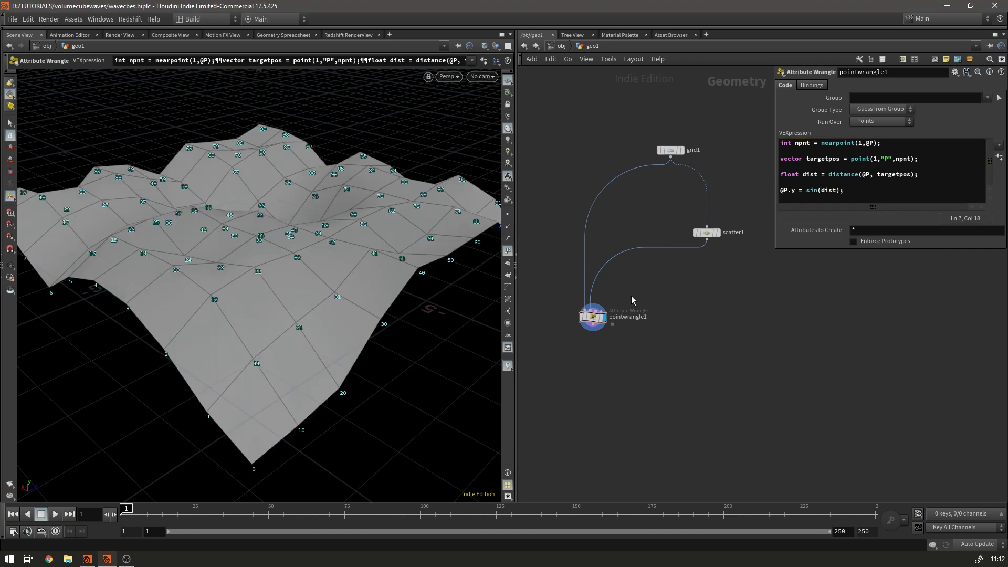
{"action": "left_click", "coordinate": [508, 251]}
{"action": "key", "text": "Escape"}
{"action": "left_click_drag", "start_coordinate": [241, 218], "coordinate": [262, 220]}
{"action": "key", "text": "Return"}
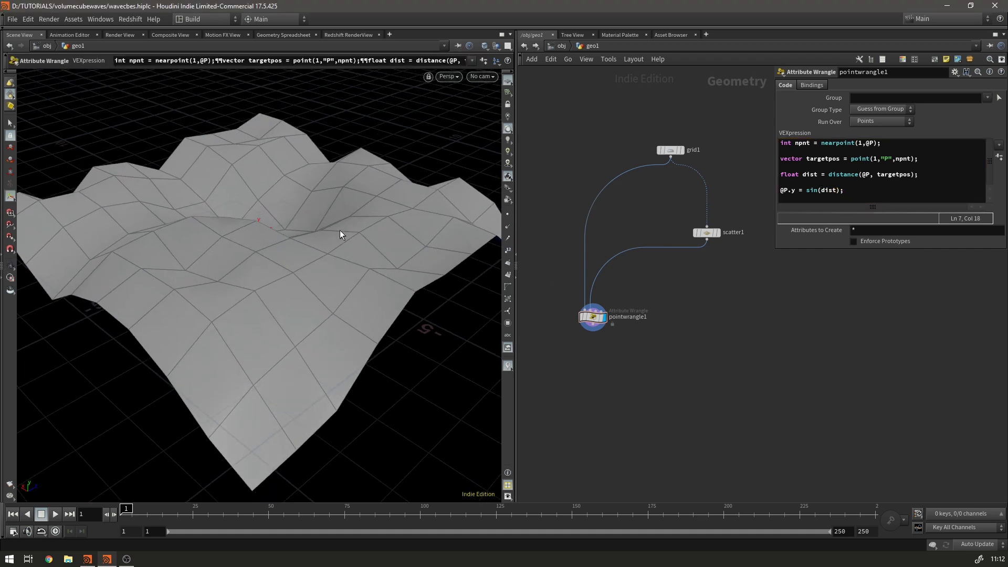
Step: Set the grid node's Rows and Columns to 100 each
{"action": "left_click", "coordinate": [671, 151]}
{"action": "left_click_drag", "start_coordinate": [909, 157], "coordinate": [1004, 156]}
{"action": "left_click_drag", "start_coordinate": [910, 168], "coordinate": [1004, 168]}
{"action": "left_click", "coordinate": [864, 156]}
{"action": "type", "text": "100"}
{"action": "key", "text": "Return"}
{"action": "left_click", "coordinate": [866, 168]}
{"action": "type", "text": "100"}
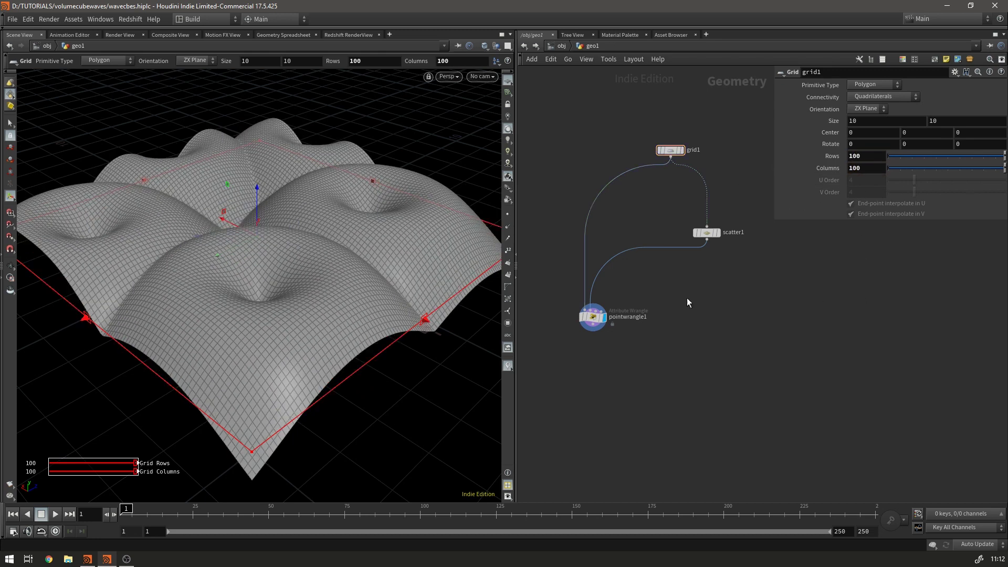
{"action": "key", "text": "Return"}
{"action": "left_click_drag", "start_coordinate": [403, 265], "coordinate": [247, 274]}
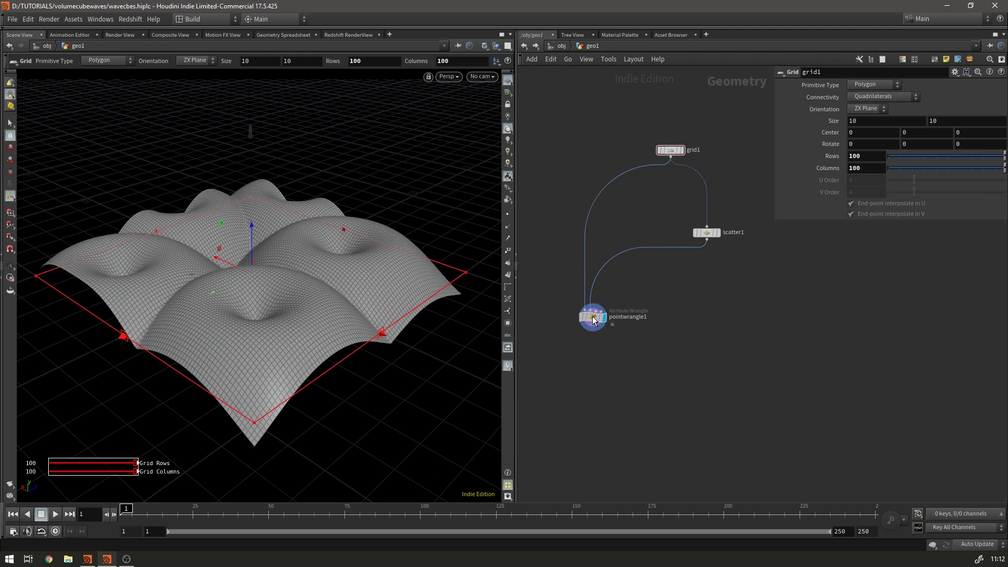
Step: Insert the line "float freq = chf("frequency");" between the dist line and the @P.y line of the point wrangle
{"action": "left_click", "coordinate": [589, 317]}
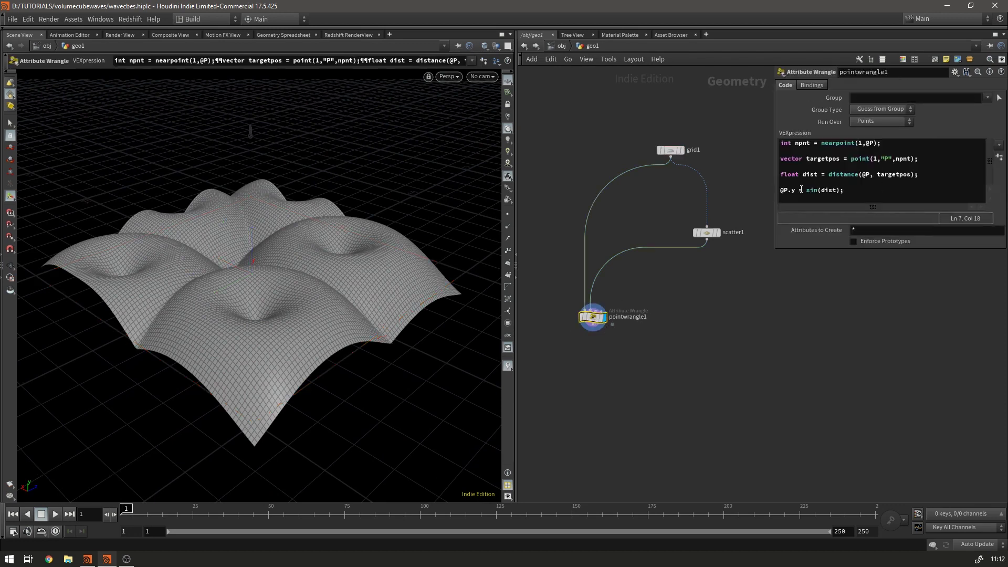
{"action": "left_click", "coordinate": [938, 174]}
{"action": "key", "text": "Return"}
{"action": "key", "text": "Return"}
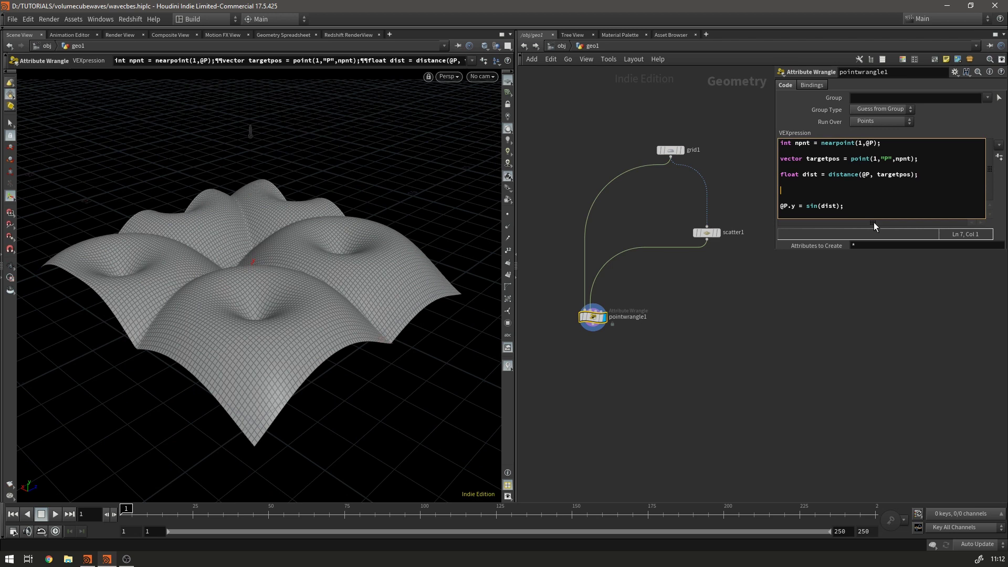
{"action": "type", "text": "floa"}
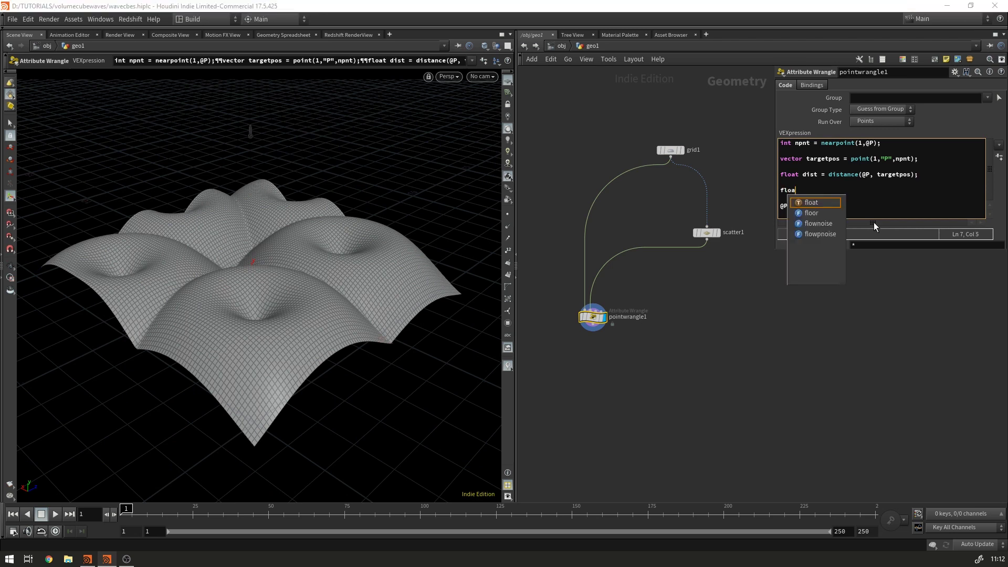
{"action": "type", "text": "t freq"}
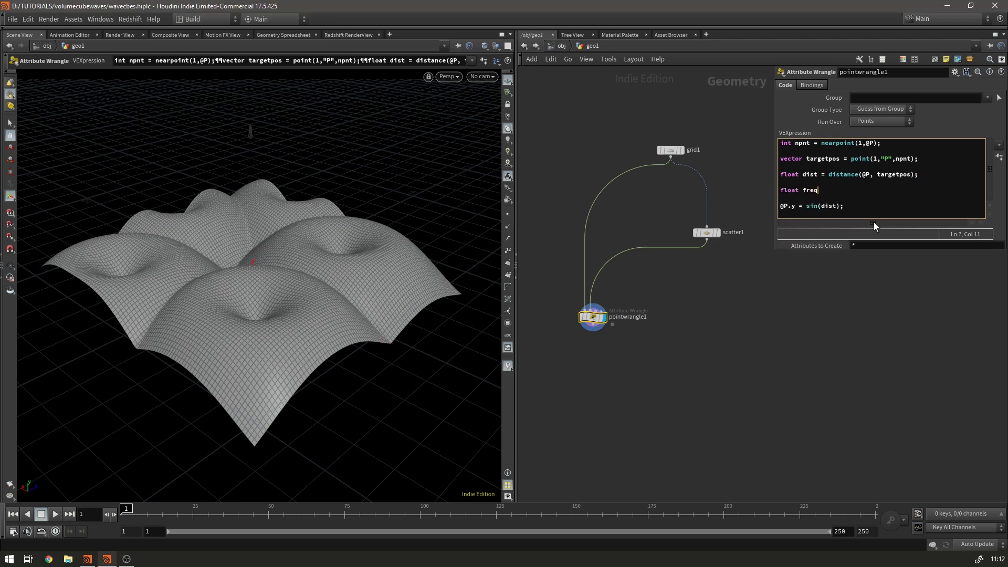
{"action": "type", "text": " = chf(\"frequency\");"}
Step: Add the line "float amp = chf("amplitude");" directly below the freq line in the point wrangle code
{"action": "left_click_drag", "start_coordinate": [897, 191], "coordinate": [772, 187]}
{"action": "key", "text": "ctrl+c"}
{"action": "left_click", "coordinate": [909, 194]}
{"action": "key", "text": "Return"}
{"action": "key", "text": "ctrl+v"}
{"action": "left_click_drag", "start_coordinate": [802, 198], "coordinate": [817, 198]}
{"action": "type", "text": "amp"}
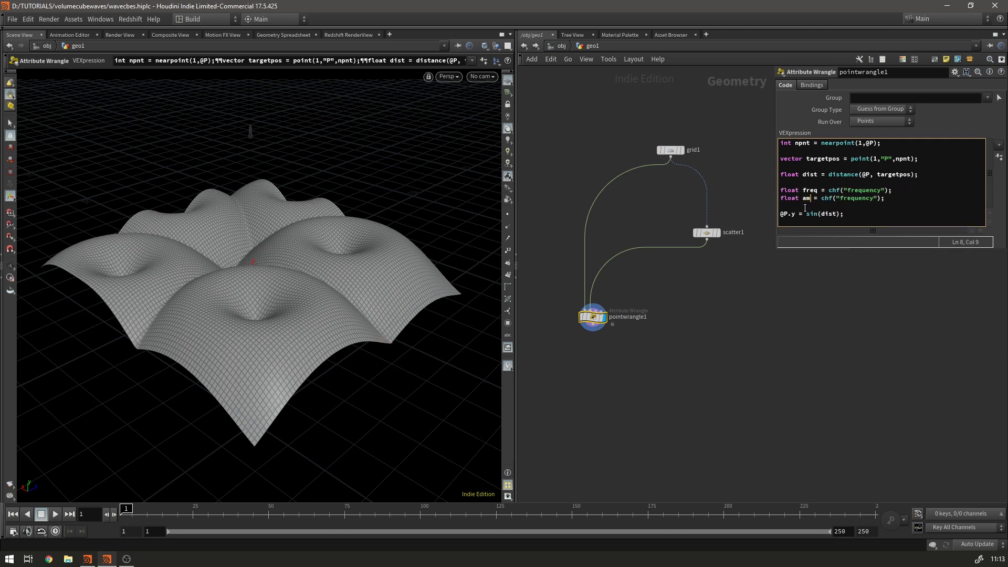
{"action": "left_click_drag", "start_coordinate": [843, 199], "coordinate": [876, 199]}
{"action": "type", "text": "amplitu"}
{"action": "left_click", "coordinate": [835, 327]}
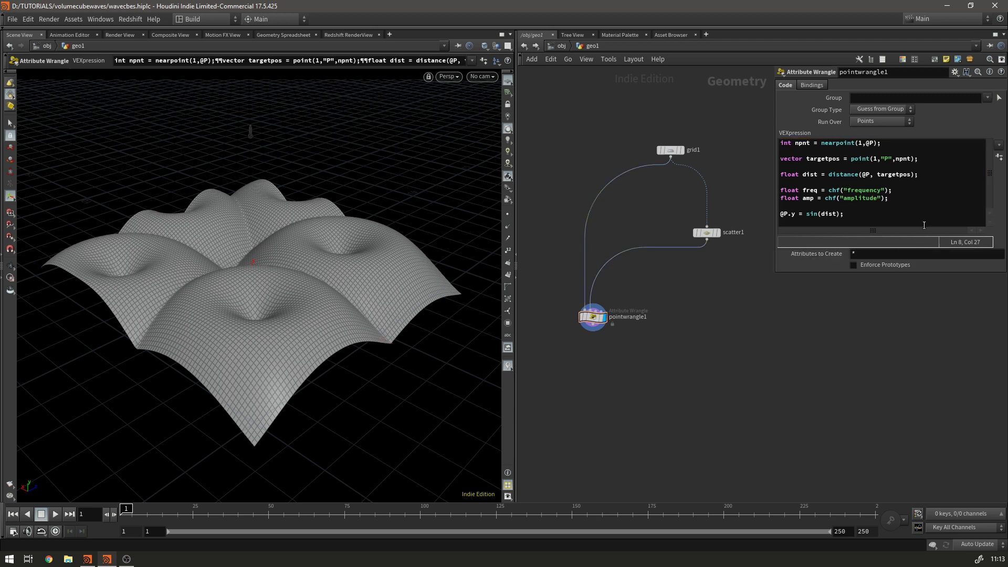
Step: Create the point wrangle's channel parameters with Amplitude 1, and change the last code line to "@P.y = sin(dist*freq)*amp;"
{"action": "left_click", "coordinate": [999, 157]}
{"action": "left_click", "coordinate": [894, 291]}
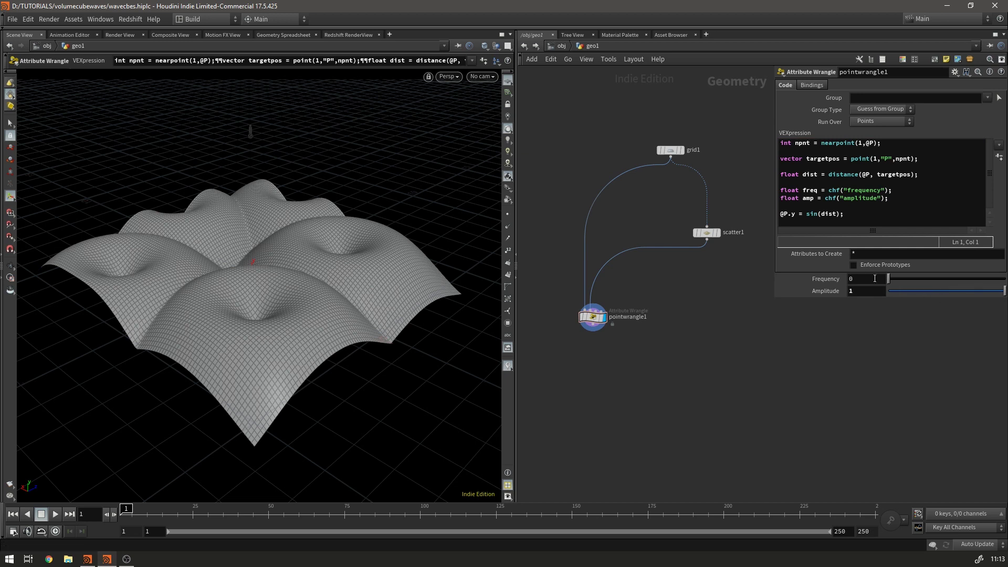
{"action": "left_click", "coordinate": [836, 214]}
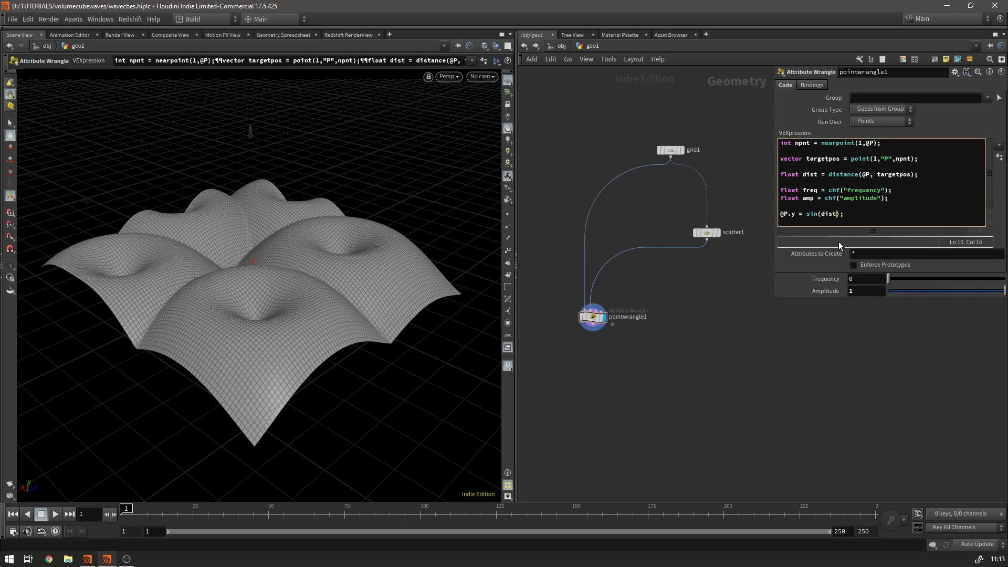
{"action": "type", "text": "*"}
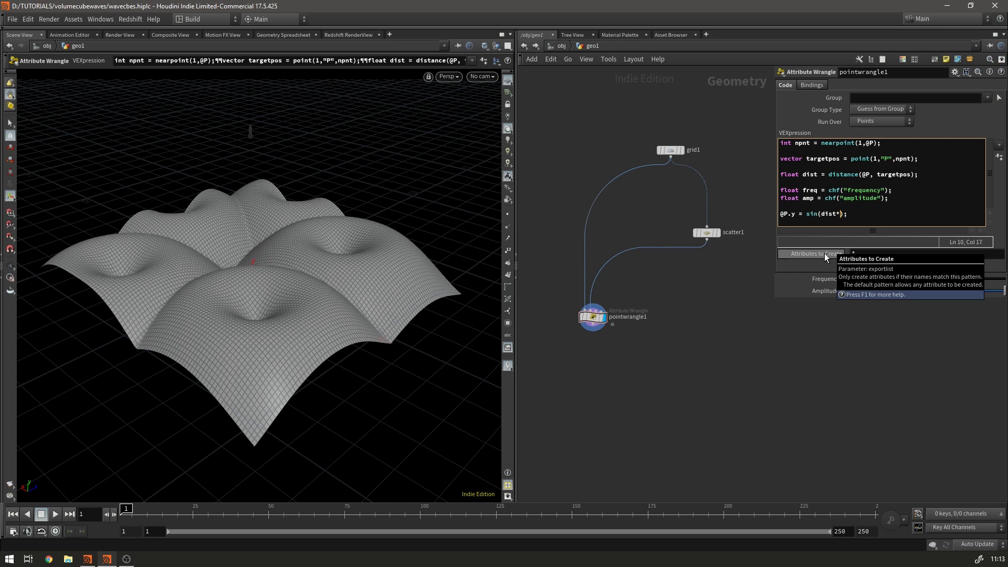
{"action": "type", "text": "freq)*amp"}
Step: Set the point wrangle's Frequency to 5.6 and Amplitude to about 0.221
{"action": "left_click_drag", "start_coordinate": [903, 278], "coordinate": [1003, 278]}
{"action": "middle_click_drag", "start_coordinate": [872, 277], "coordinate": [1004, 281]}
{"action": "left_click_drag", "start_coordinate": [978, 293], "coordinate": [913, 304]}
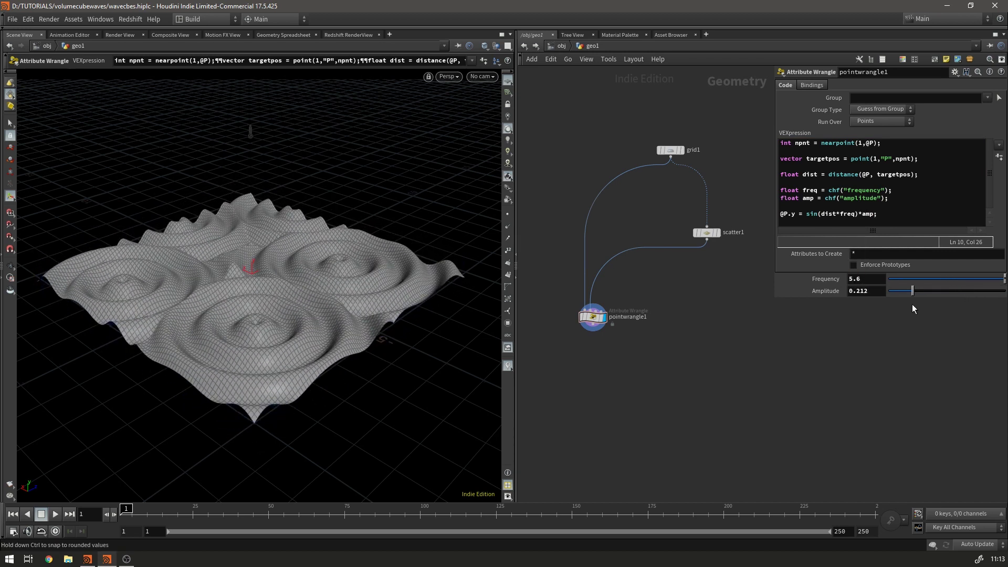
Step: Examine the rippled grid surface from above, from several angles and edge-on
{"action": "key", "text": "Escape"}
{"action": "left_click_drag", "start_coordinate": [214, 270], "coordinate": [206, 348]}
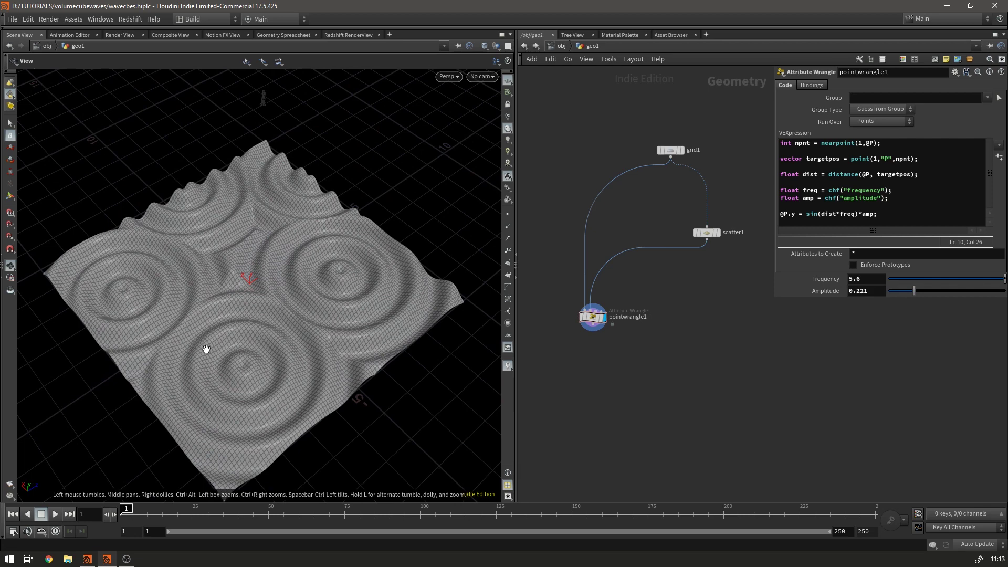
{"action": "key", "text": "Return"}
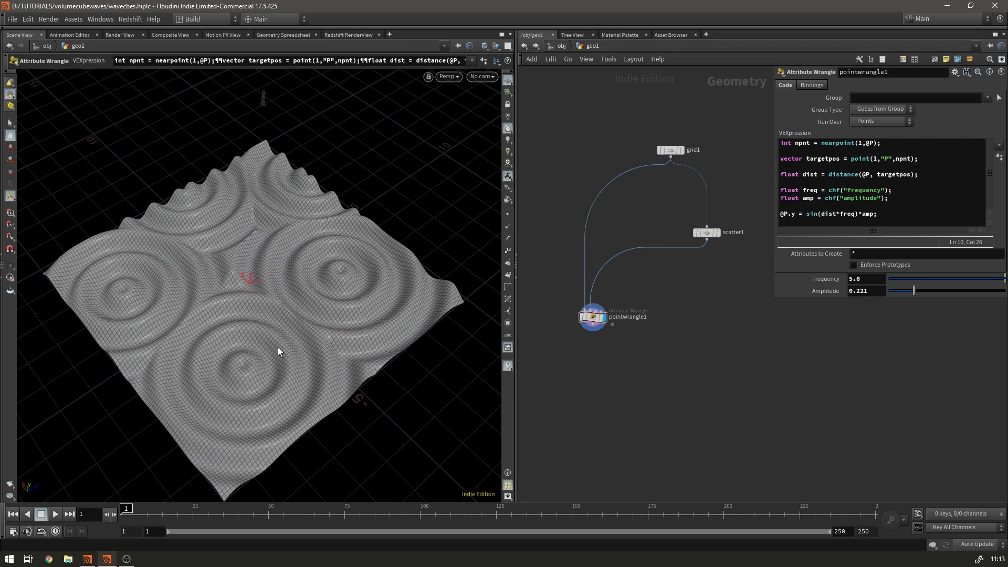
{"action": "key", "text": "Escape"}
{"action": "left_click_drag", "start_coordinate": [314, 304], "coordinate": [331, 333]}
{"action": "key", "text": "Return"}
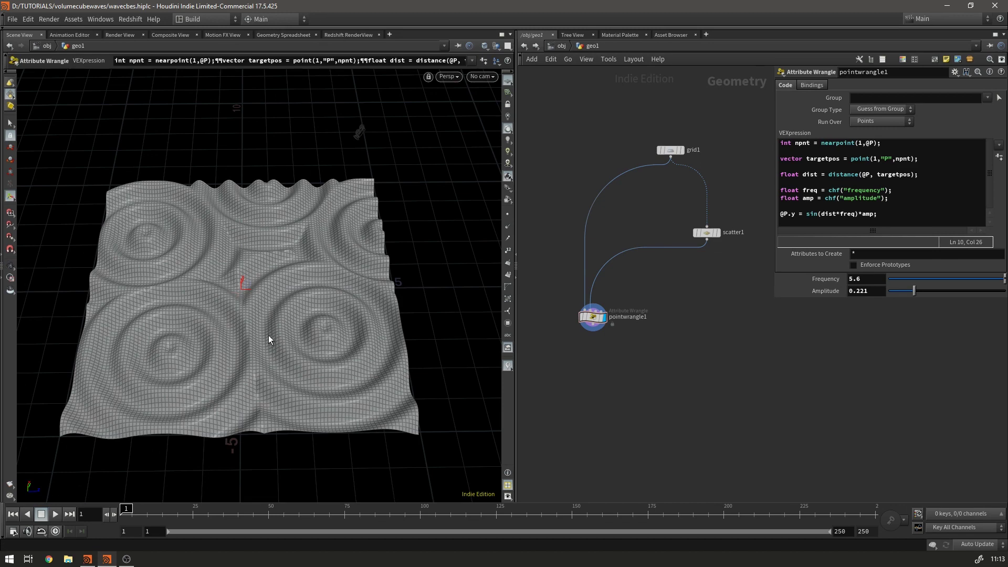
{"action": "key", "text": "Escape"}
{"action": "left_click_drag", "start_coordinate": [261, 340], "coordinate": [264, 278]}
{"action": "key", "text": "Return"}
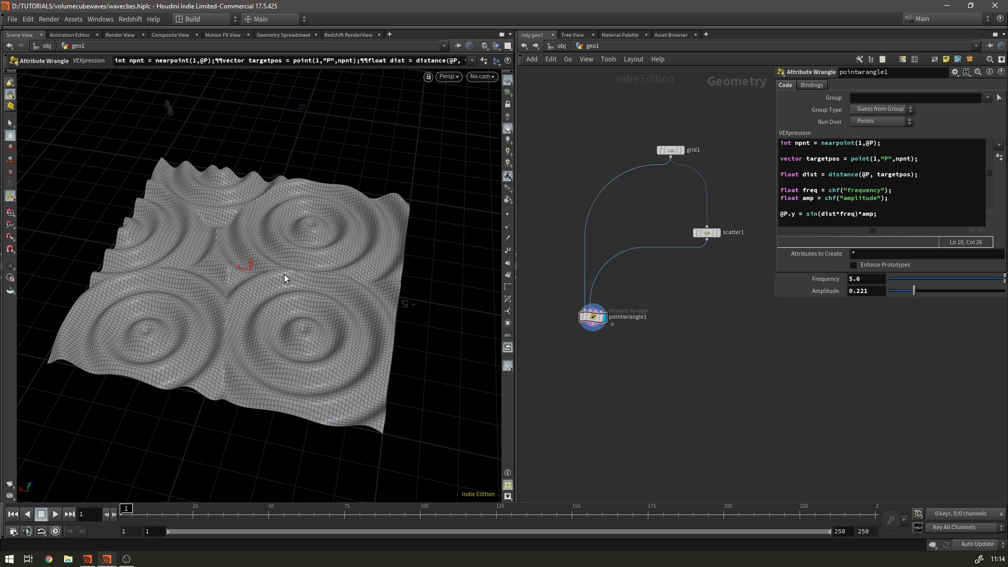
{"action": "key", "text": "Escape"}
{"action": "left_click_drag", "start_coordinate": [230, 329], "coordinate": [315, 298]}
{"action": "key", "text": "Return"}
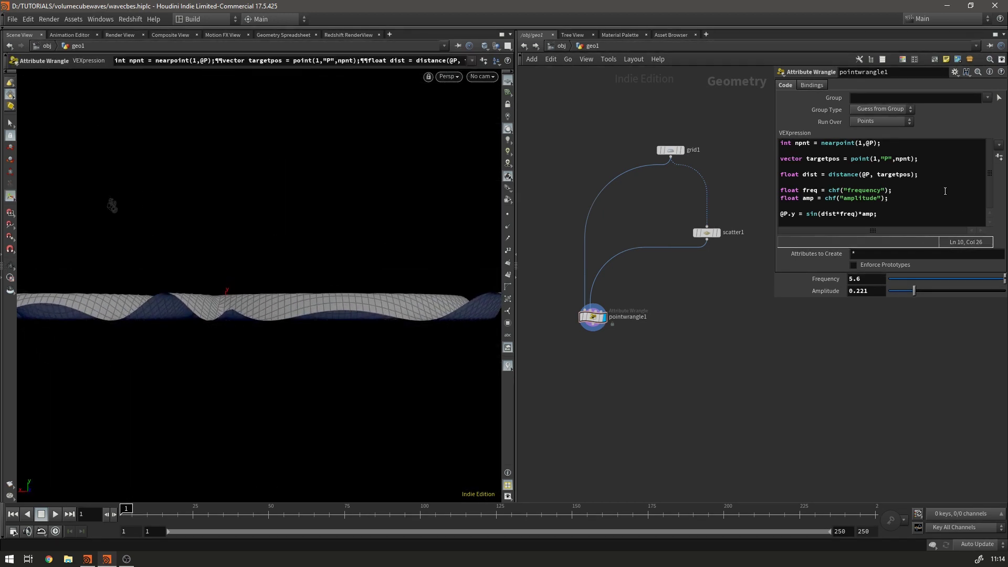
{"action": "key", "text": "Escape"}
{"action": "mouse_move", "coordinate": [221, 269]}
{"action": "left_mouse_down"}
{"action": "mouse_move", "coordinate": [236, 299]}
{"action": "mouse_move", "coordinate": [225, 333]}
{"action": "mouse_move", "coordinate": [171, 327]}
{"action": "mouse_move", "coordinate": [207, 288]}
{"action": "mouse_move", "coordinate": [226, 283]}
{"action": "left_mouse_up"}
{"action": "key", "text": "Return"}
{"action": "key", "text": "Escape"}
Step: Add a box node in free space beside the existing grid network
{"action": "key", "text": "Tab"}
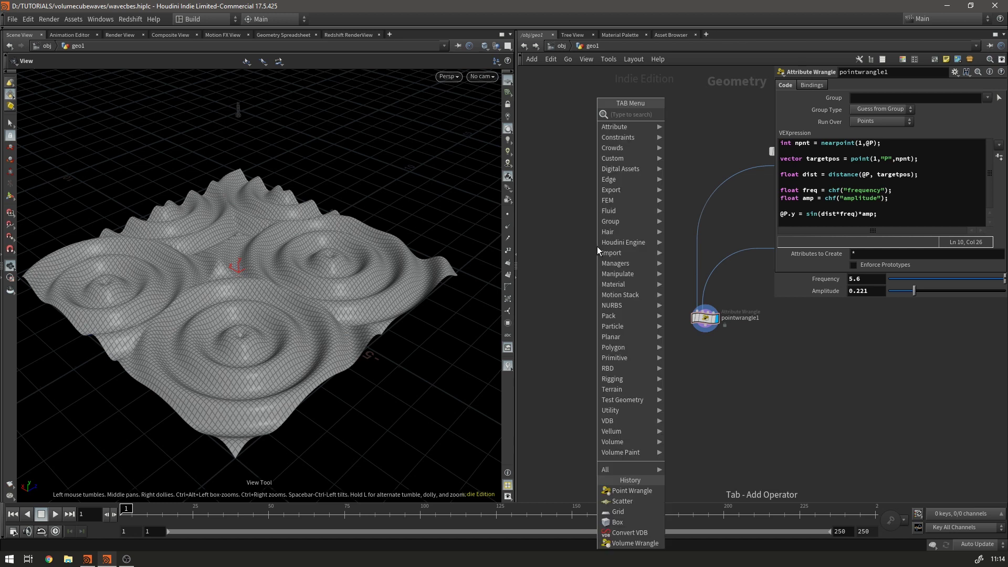
{"action": "type", "text": "cube"}
{"action": "key", "text": "Return"}
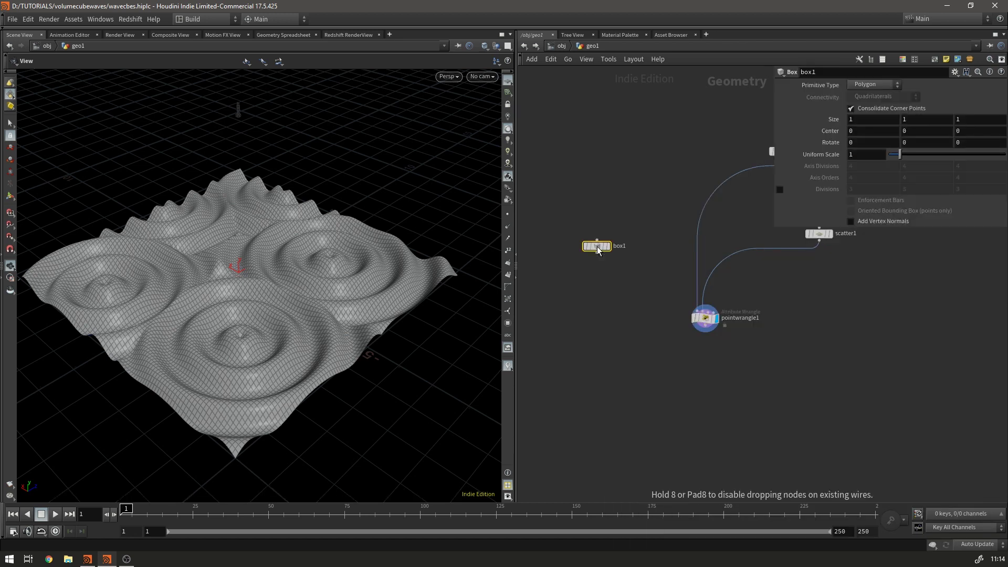
{"action": "left_click", "coordinate": [598, 162]}
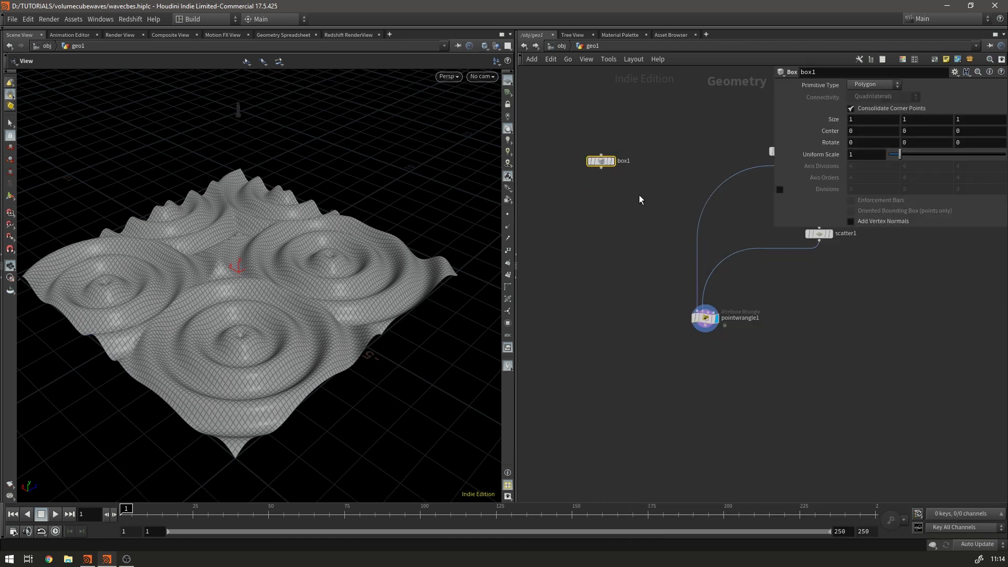
{"action": "middle_click_drag", "start_coordinate": [621, 196], "coordinate": [617, 218]}
Step: Duplicate the scatter1 node, connect box1 to the copy's input and display the copy
{"action": "left_click", "coordinate": [597, 190]}
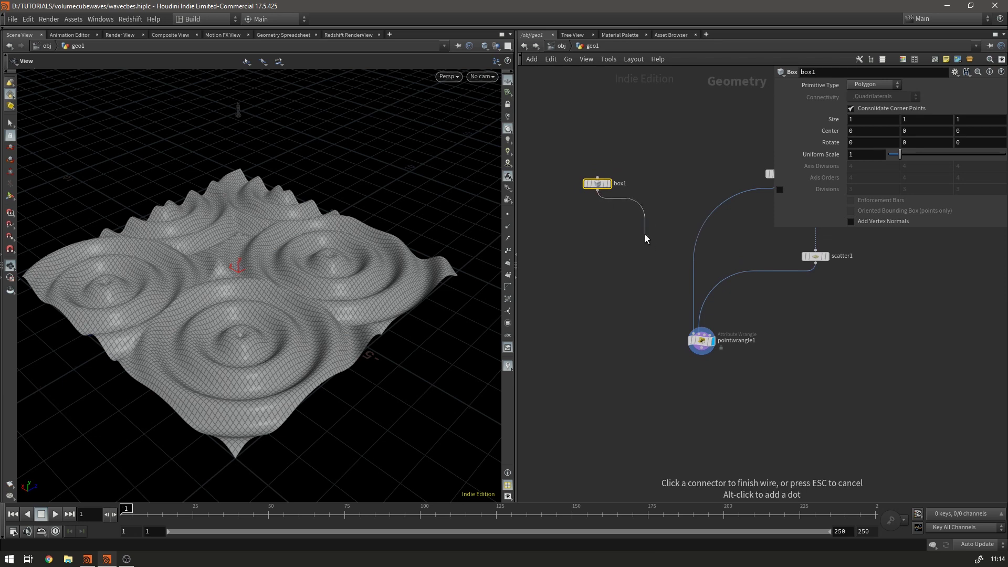
{"action": "key", "text": "Escape"}
{"action": "left_click_drag", "start_coordinate": [821, 256], "coordinate": [645, 242], "text": "alt"}
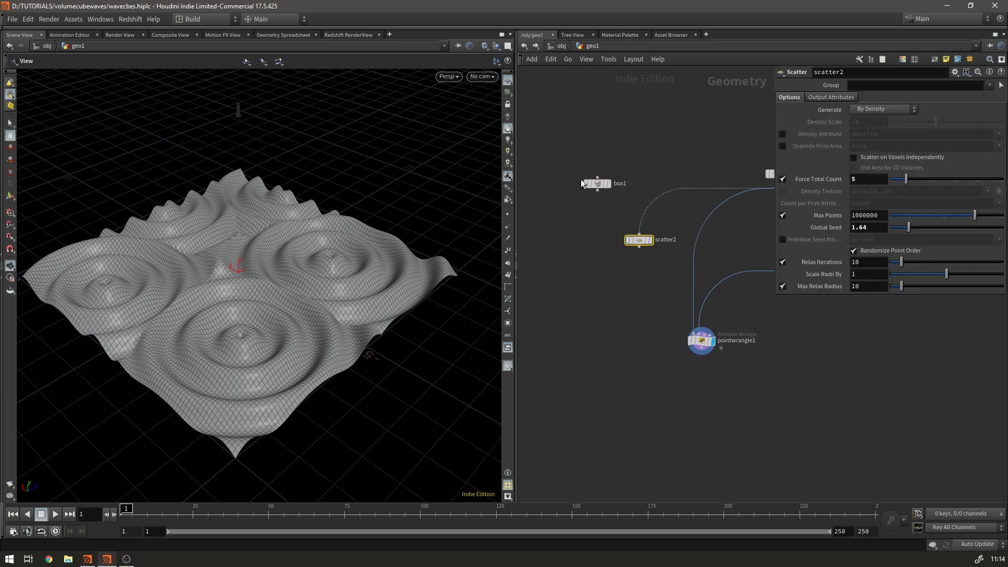
{"action": "left_click_drag", "start_coordinate": [598, 191], "coordinate": [639, 235]}
{"action": "left_click", "coordinate": [650, 239]}
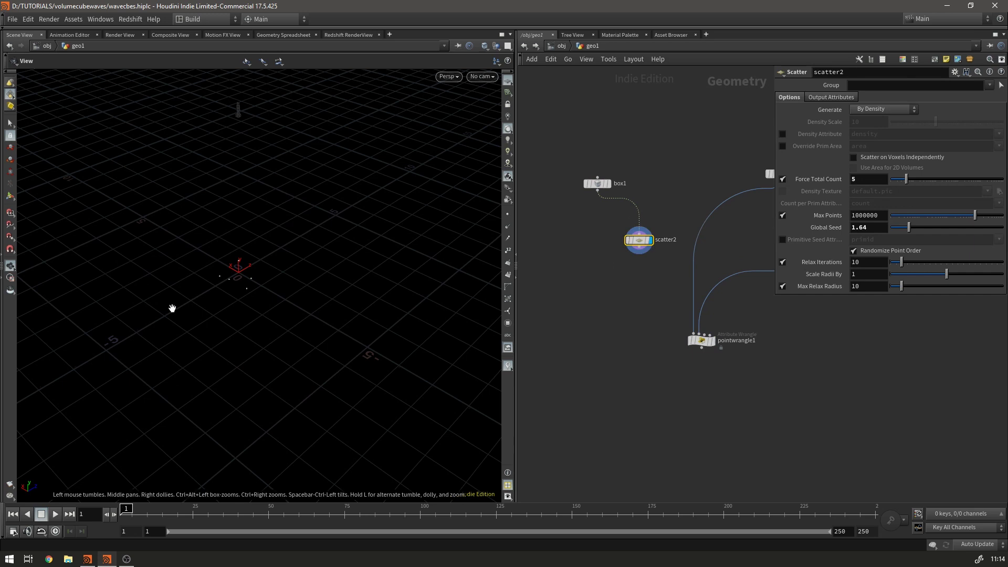
Step: Show box1 as a template wireframe around the scattered points, with point numbers displayed in the viewport
{"action": "left_click_drag", "start_coordinate": [265, 258], "coordinate": [306, 216]}
{"action": "left_click", "coordinate": [612, 200]}
{"action": "mouse_move", "coordinate": [212, 256]}
{"action": "left_mouse_down"}
{"action": "mouse_move", "coordinate": [273, 232]}
{"action": "mouse_move", "coordinate": [234, 225]}
{"action": "mouse_move", "coordinate": [200, 238]}
{"action": "mouse_move", "coordinate": [223, 244]}
{"action": "left_mouse_up"}
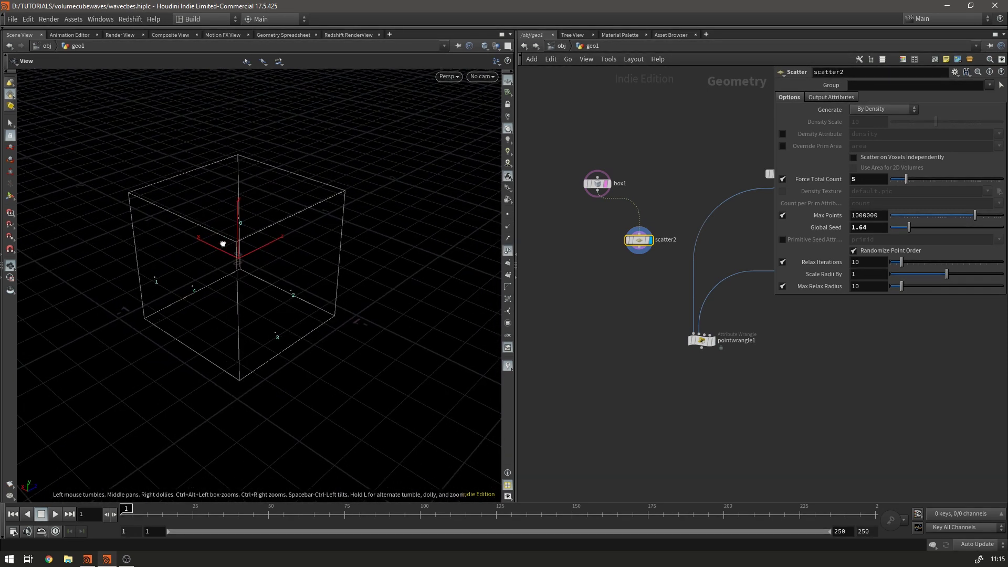
Step: Add a VDB from Polygons node below box1, beside the scatter2 node
{"action": "key", "text": "Tab"}
{"action": "type", "text": "vdb"}
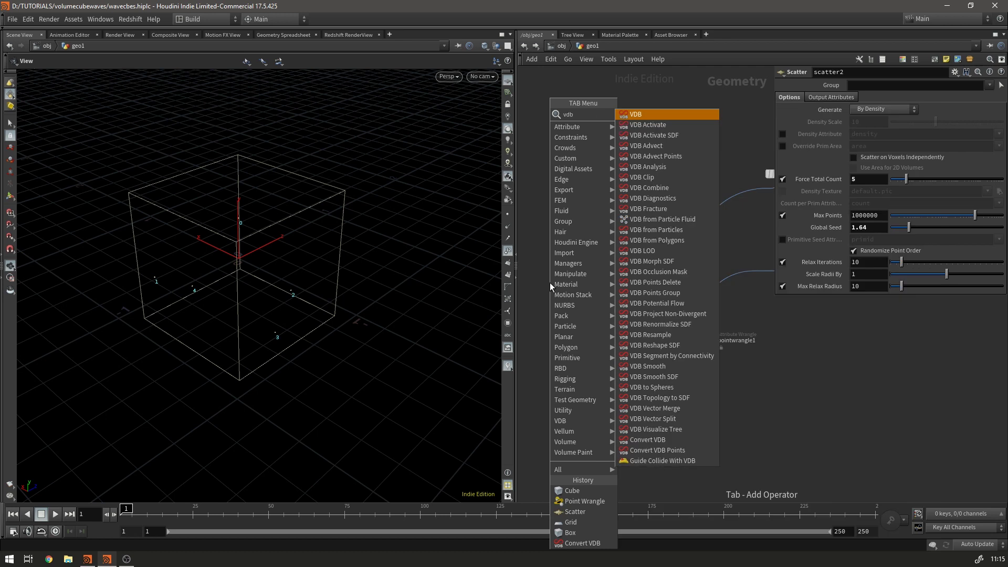
{"action": "key", "text": "Down"}
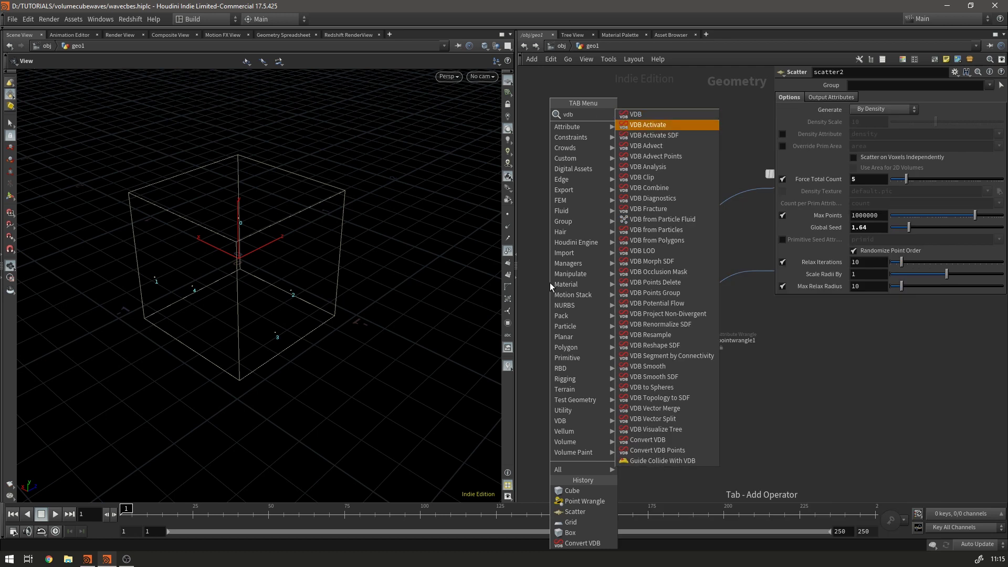
{"action": "type", "text": "p"}
{"action": "key", "text": "Down"}
{"action": "key", "text": "Down"}
{"action": "key", "text": "Down"}
{"action": "key", "text": "Return"}
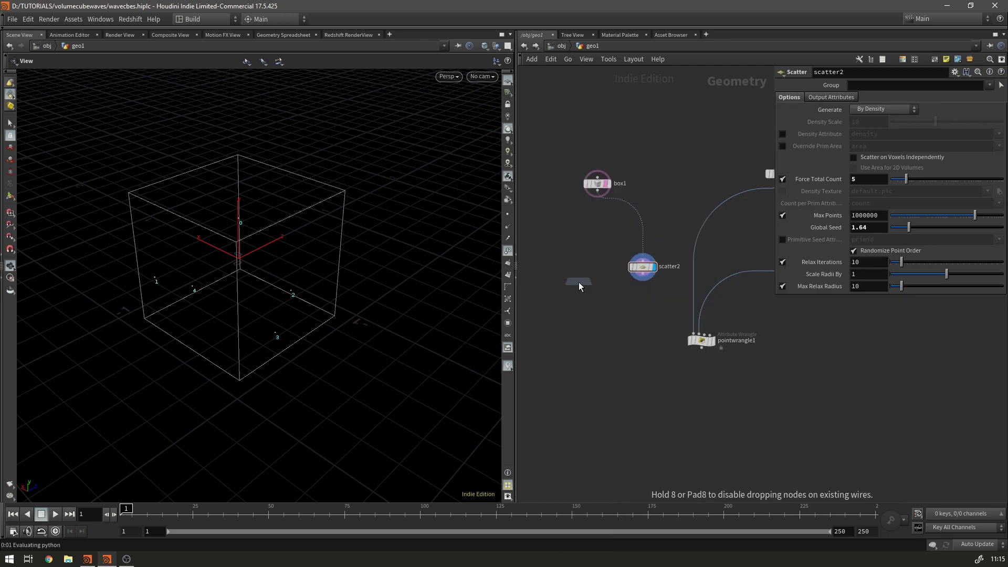
{"action": "left_click", "coordinate": [568, 287]}
Step: Connect box1 to the VDB from Polygons node and display its output
{"action": "left_click", "coordinate": [598, 195]}
{"action": "left_click", "coordinate": [568, 281]}
{"action": "left_click_drag", "start_coordinate": [568, 287], "coordinate": [574, 239]}
{"action": "left_click", "coordinate": [585, 239]}
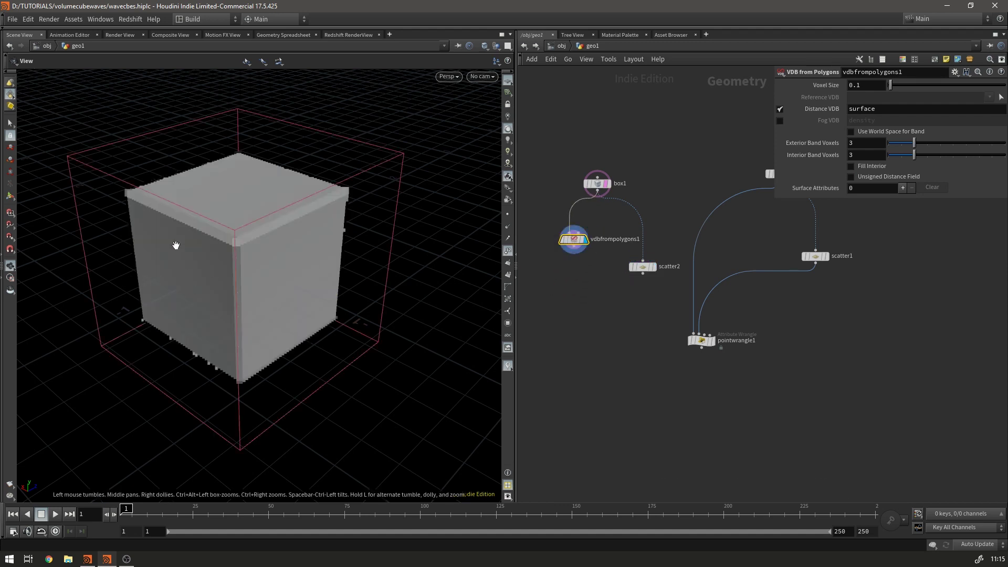
Step: Switch the VDB from Polygons output from Distance VDB to Fog VDB "density" and set Voxel Size to 0.01
{"action": "left_click", "coordinate": [780, 109]}
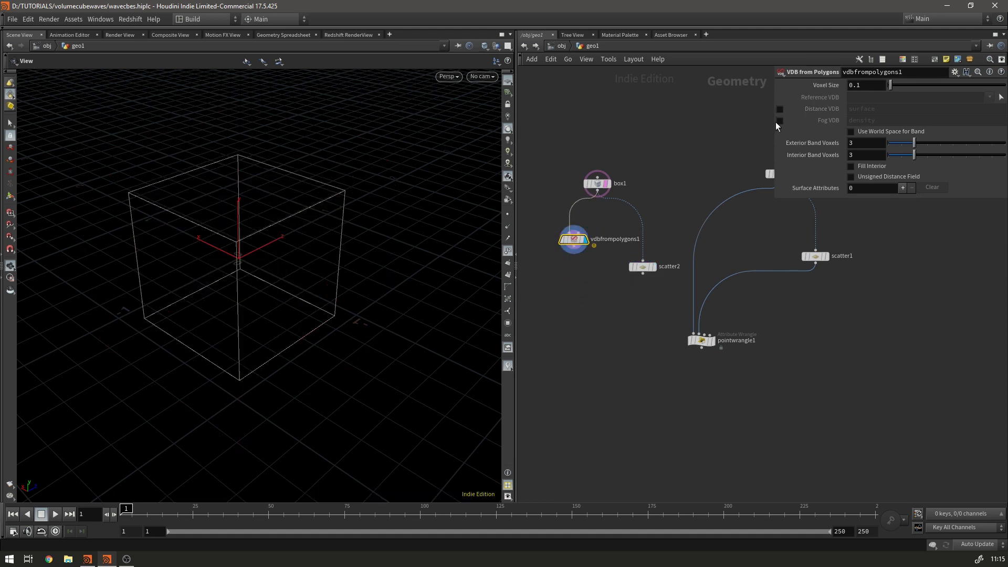
{"action": "left_click", "coordinate": [780, 121]}
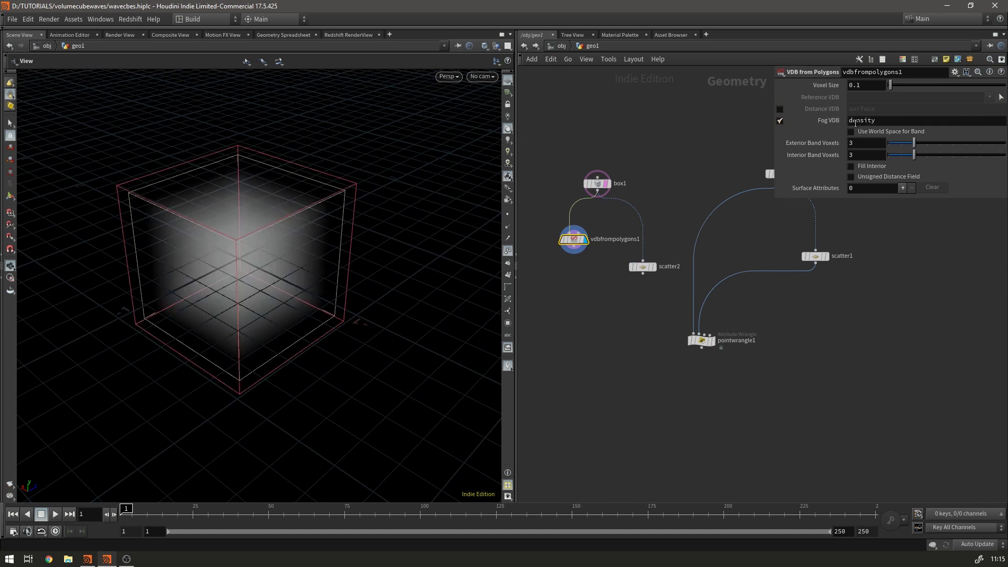
{"action": "left_click", "coordinate": [857, 85]}
{"action": "key", "text": "Return"}
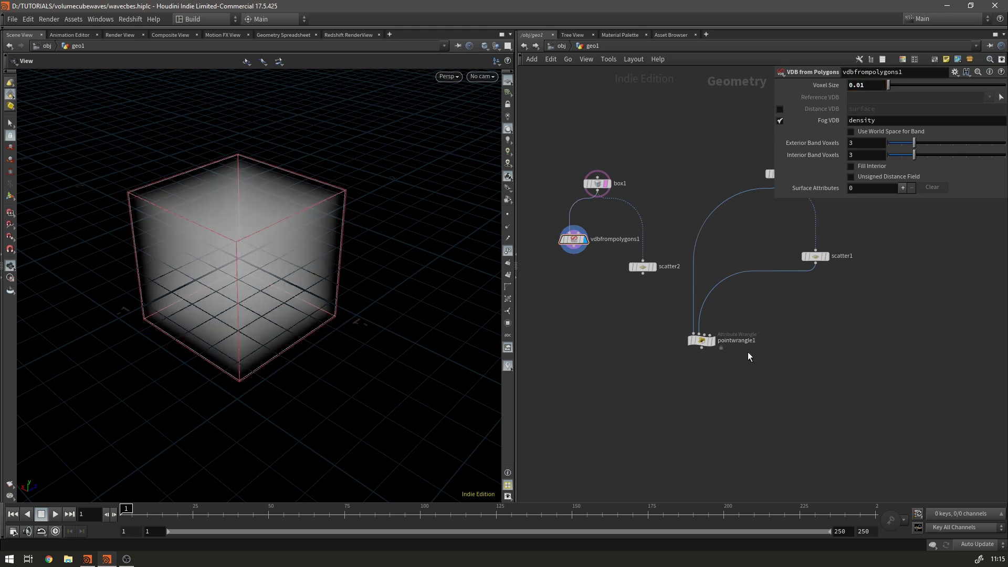
Step: Add a Volume Wrangle node below the vdbfrompolygons1 and scatter2 nodes
{"action": "left_click_drag", "start_coordinate": [570, 259], "coordinate": [567, 276]}
{"action": "key", "text": "Tab"}
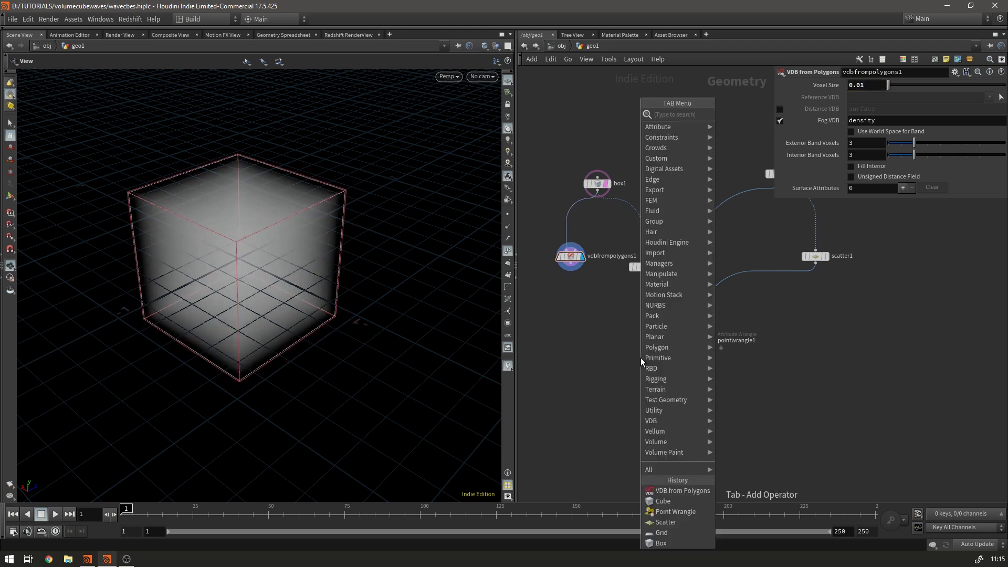
{"action": "type", "text": "volum"}
{"action": "type", "text": "e wr"}
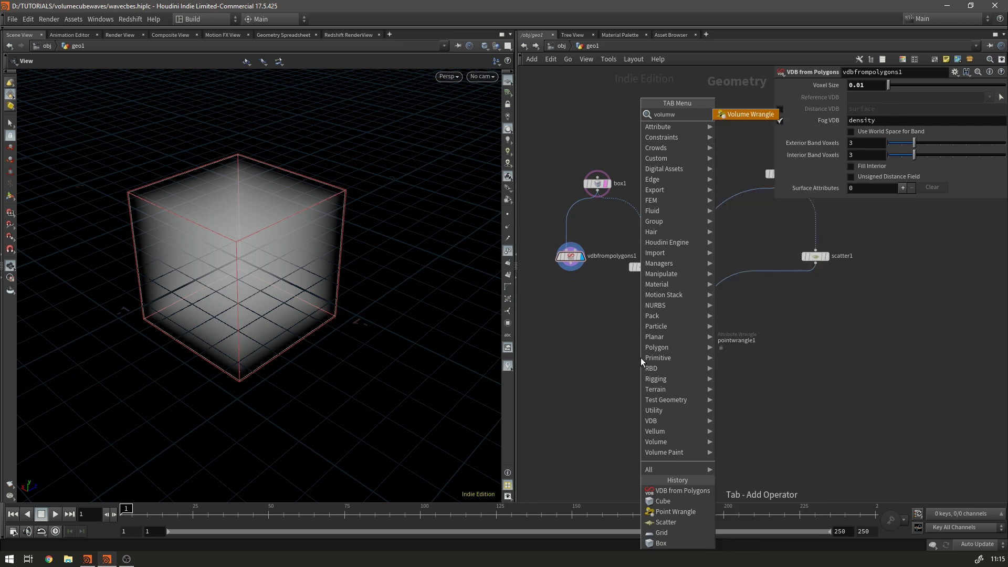
{"action": "key", "text": "Return"}
{"action": "left_click", "coordinate": [604, 331]}
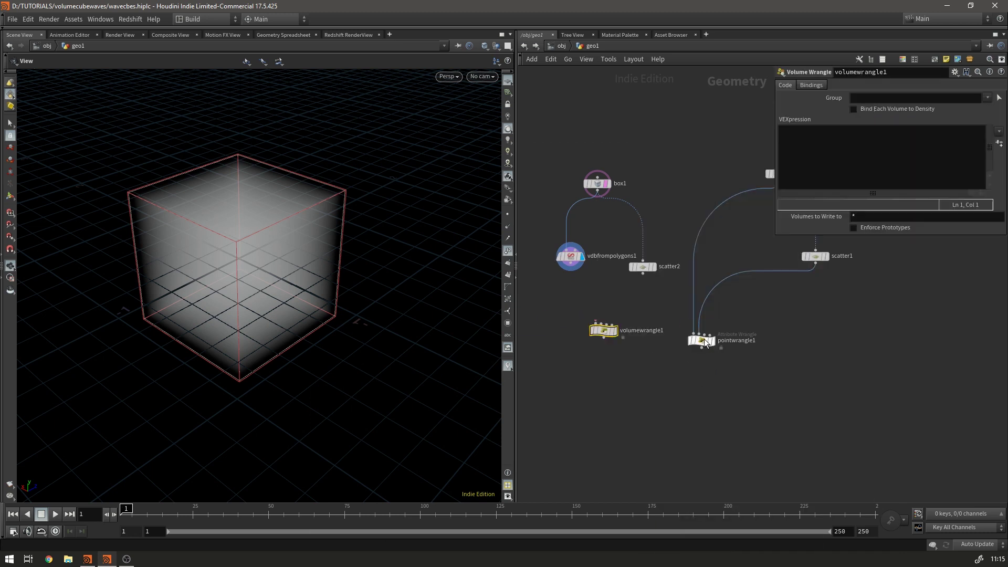
Step: Copy the full VEX code from pointwrangle1 into the empty expression of volumewrangle1
{"action": "left_click", "coordinate": [702, 339]}
{"action": "left_click", "coordinate": [603, 331]}
{"action": "left_click", "coordinate": [703, 340]}
{"action": "left_click_drag", "start_coordinate": [780, 141], "coordinate": [886, 222]}
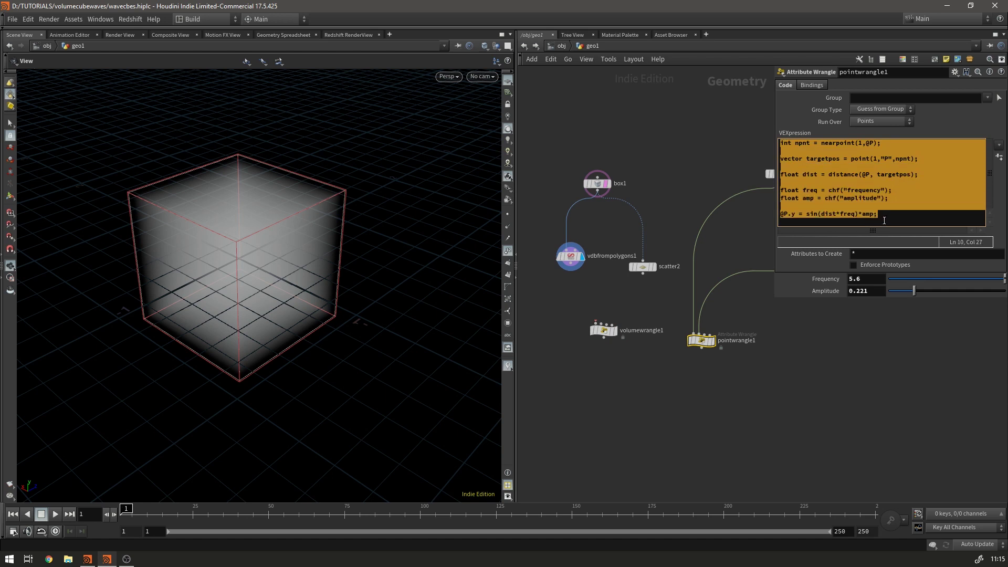
{"action": "key", "text": "ctrl+c"}
{"action": "left_click", "coordinate": [603, 331]}
{"action": "left_click", "coordinate": [809, 137]}
{"action": "key", "text": "ctrl+v"}
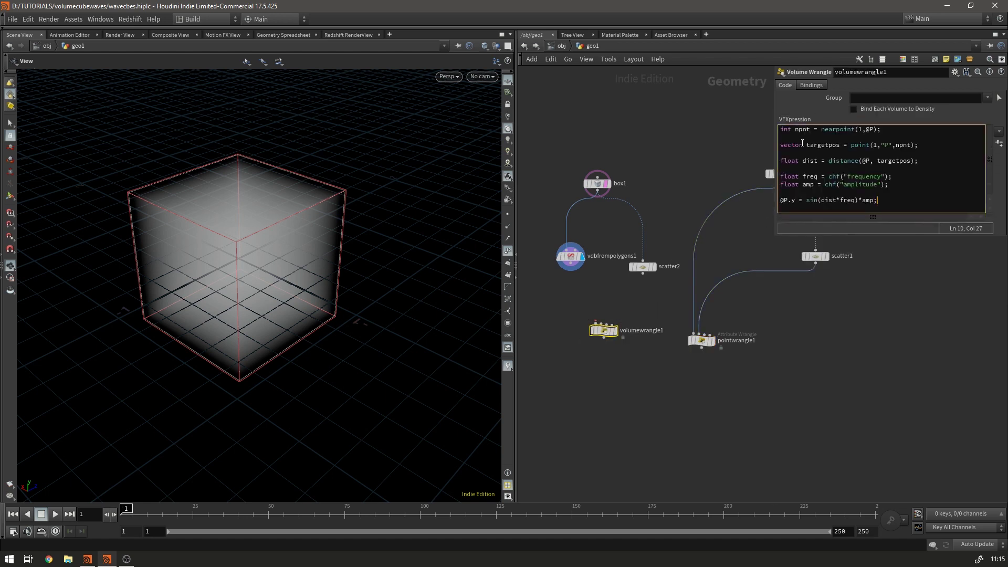
Step: Create the volume wrangle's channel parameters and set both Frequency and Amplitude to 1
{"action": "left_click", "coordinate": [999, 144]}
{"action": "left_click_drag", "start_coordinate": [888, 277], "coordinate": [984, 292]}
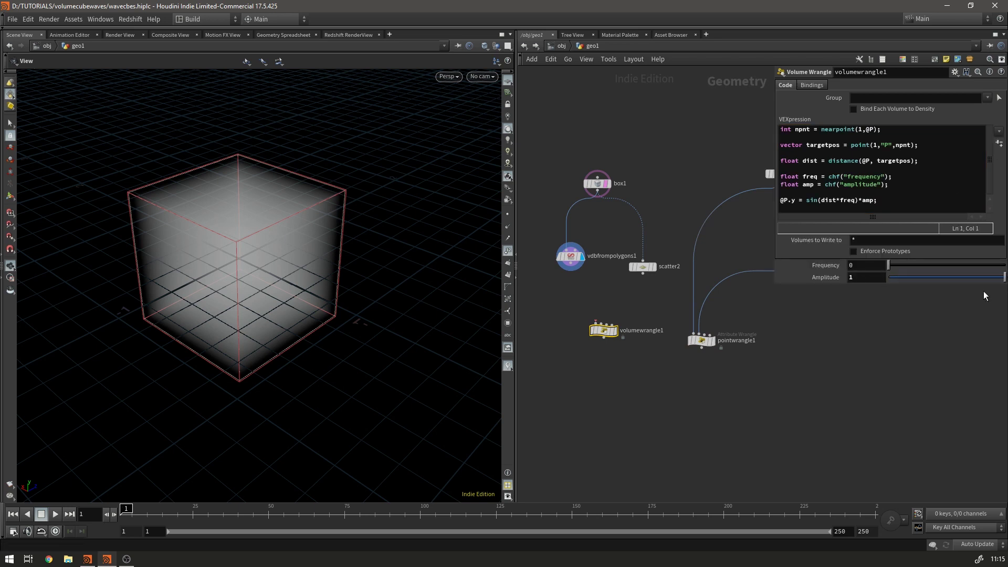
{"action": "left_click_drag", "start_coordinate": [898, 266], "coordinate": [1000, 267]}
{"action": "left_click_drag", "start_coordinate": [794, 202], "coordinate": [786, 202]}
{"action": "type", "text": "@density"}
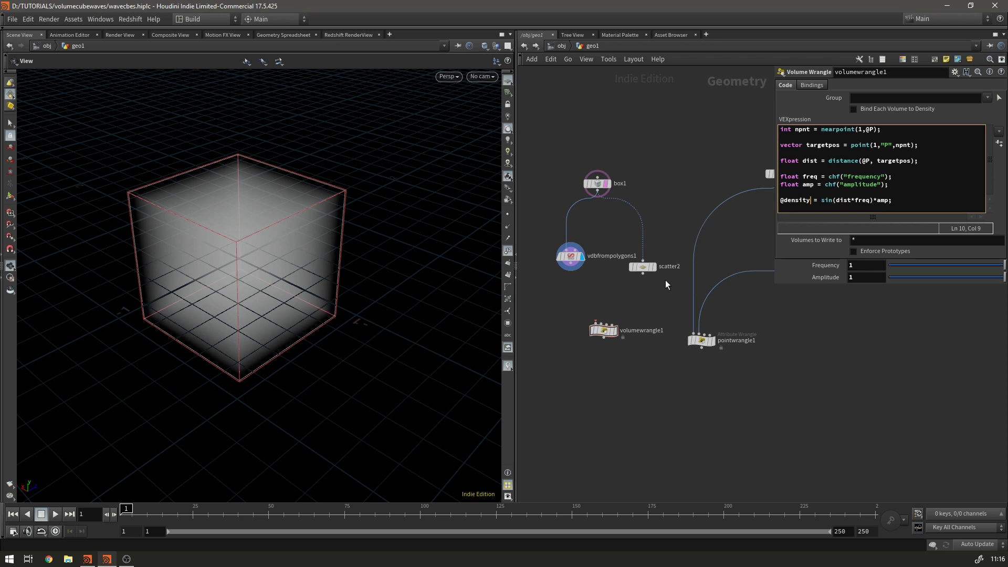
{"action": "left_click", "coordinate": [854, 110]}
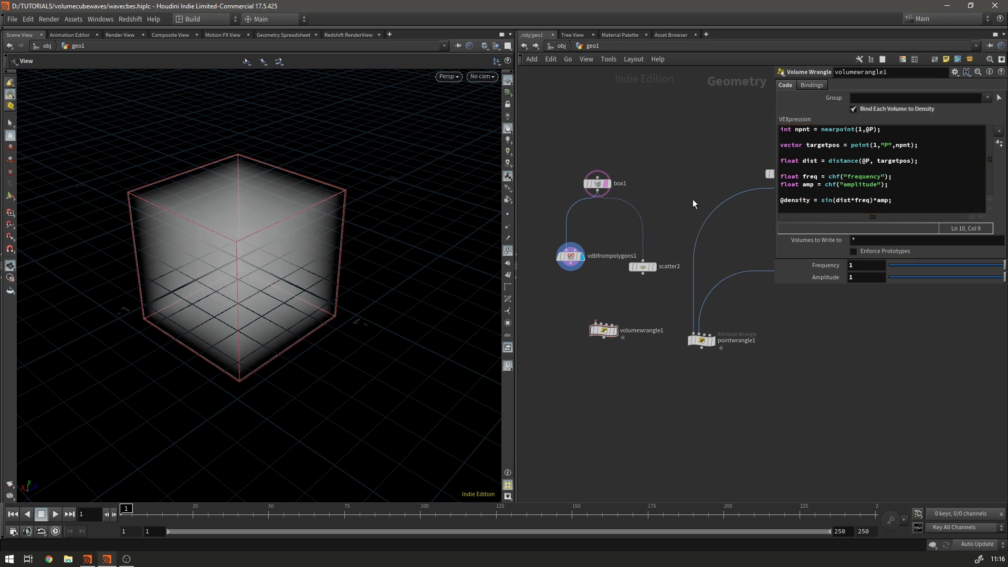
Step: Connect vdbfrompolygons1 to the first input and scatter2 to the second input of volumewrangle1
{"action": "left_click", "coordinate": [571, 270]}
{"action": "left_click", "coordinate": [596, 311]}
{"action": "left_click", "coordinate": [642, 273]}
{"action": "left_click", "coordinate": [601, 324]}
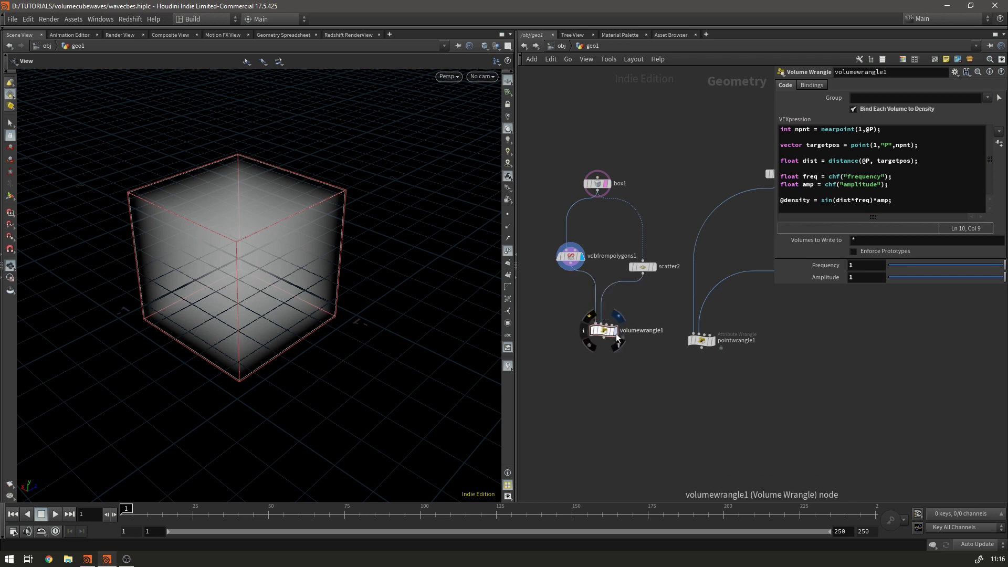
Step: Display the volume wrangle's output and set its Frequency to 64
{"action": "left_click", "coordinate": [616, 333]}
{"action": "mouse_move", "coordinate": [863, 264]}
{"action": "middle_mouse_down"}
{"action": "mouse_move", "coordinate": [863, 243]}
{"action": "mouse_move", "coordinate": [1004, 243]}
{"action": "middle_mouse_up"}
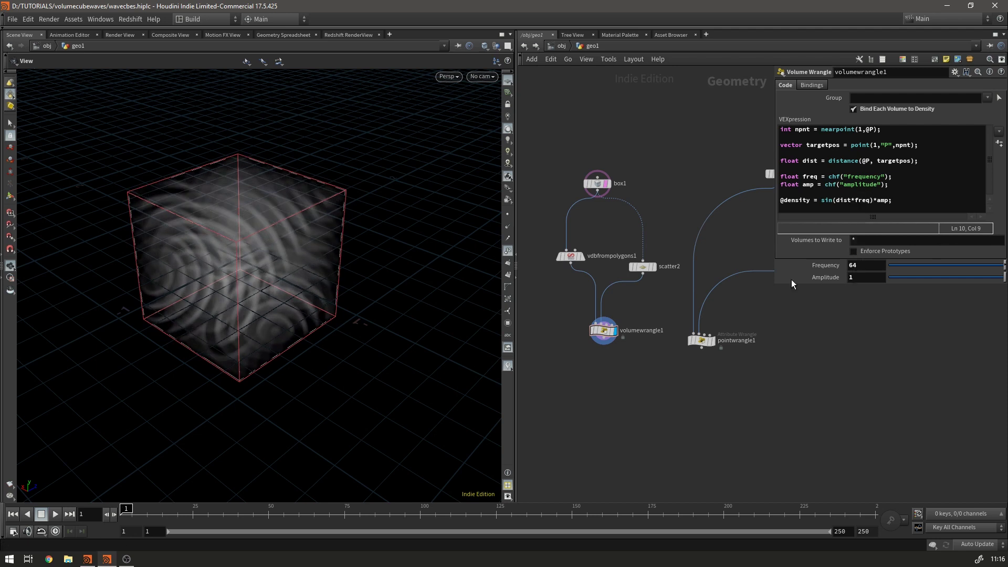
Step: Add a Convert VDB node fed by the output of volumewrangle1
{"action": "left_click_drag", "start_coordinate": [249, 225], "coordinate": [234, 242]}
{"action": "middle_click_drag", "start_coordinate": [607, 402], "coordinate": [607, 331]}
{"action": "scroll", "coordinate": [646, 330], "scroll_direction": "down", "scroll_amount": 2}
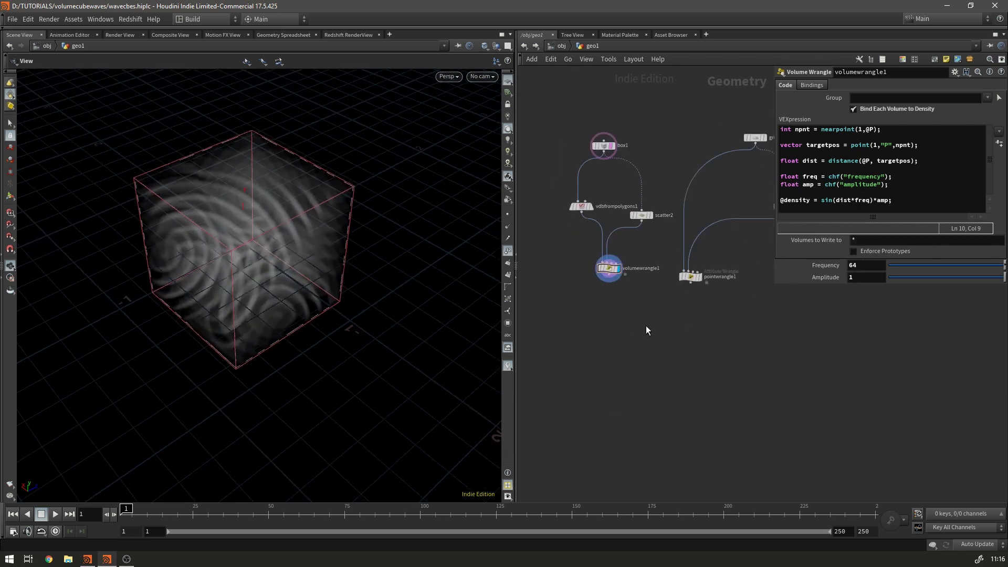
{"action": "left_click_drag", "start_coordinate": [610, 281], "coordinate": [600, 264]}
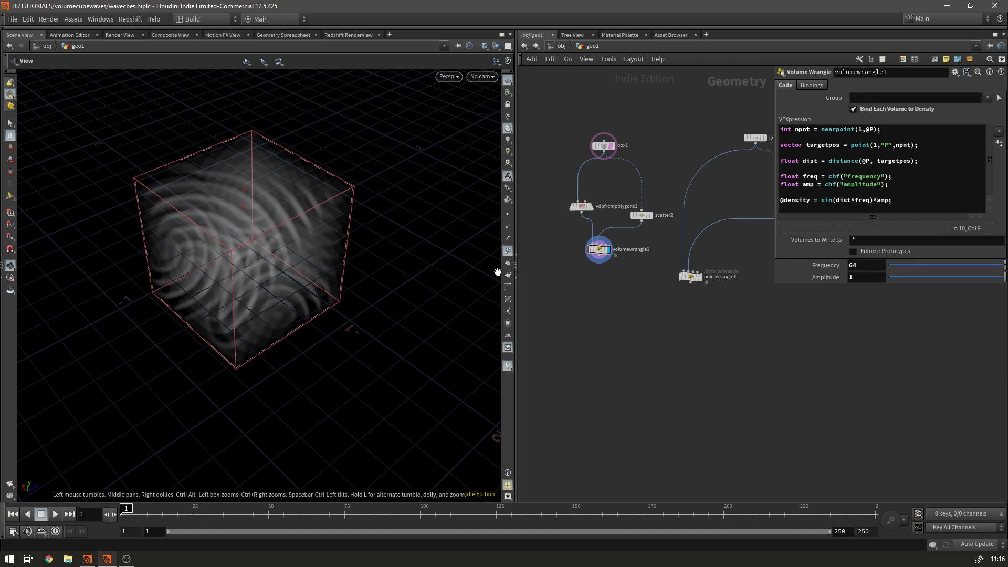
{"action": "left_click", "coordinate": [599, 260]}
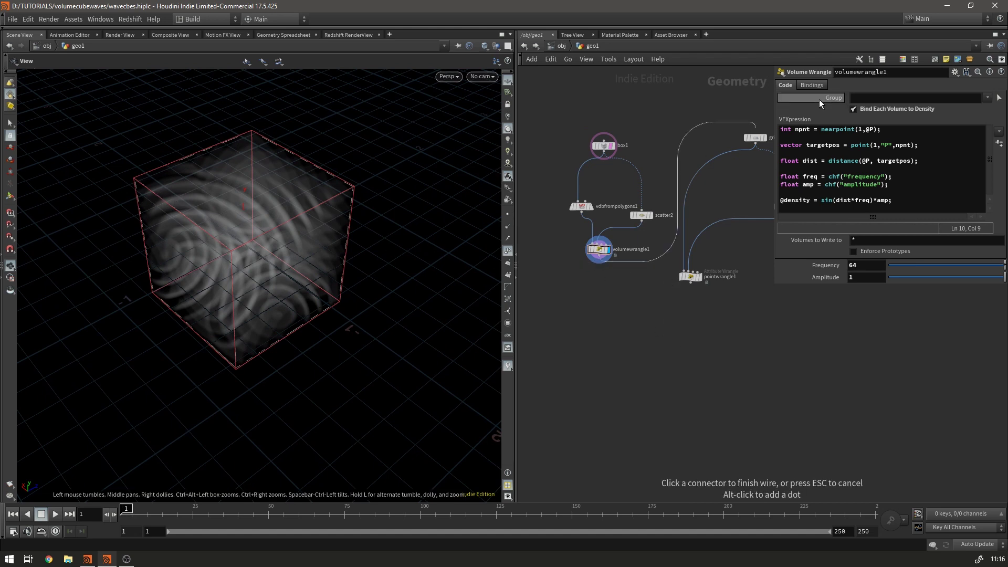
{"action": "key", "text": "Tab"}
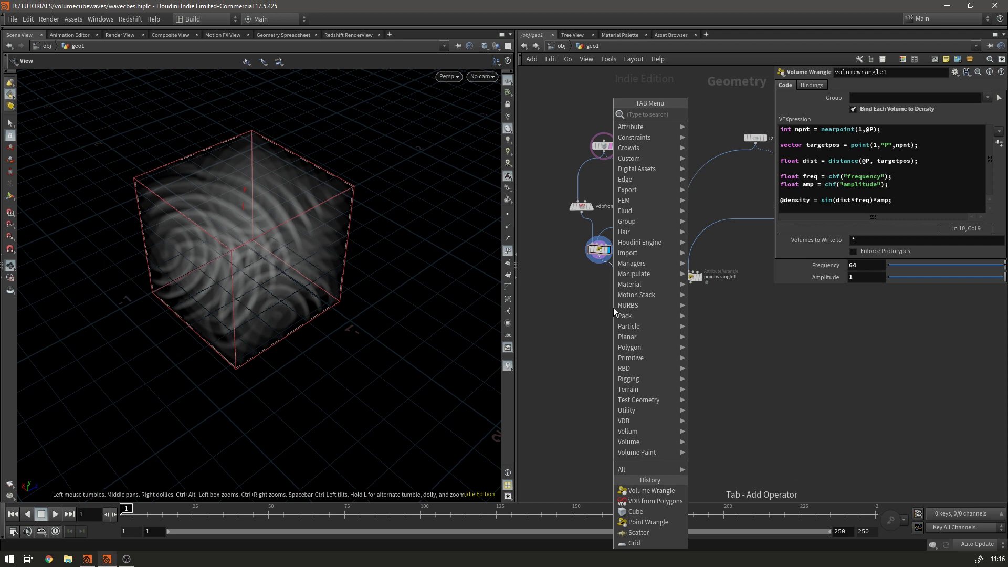
{"action": "type", "text": "con"}
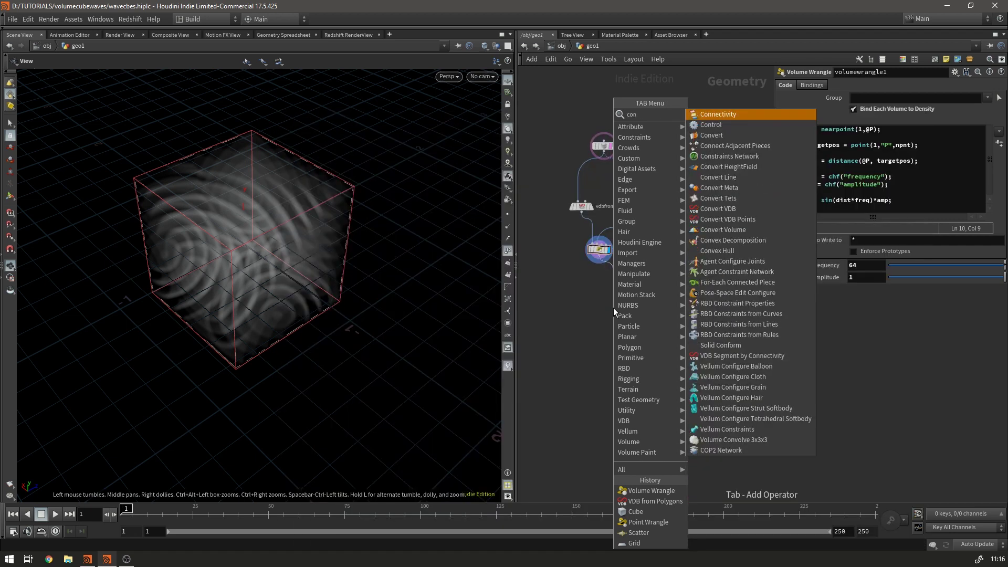
{"action": "type", "text": "vert vdb"}
{"action": "key", "text": "Return"}
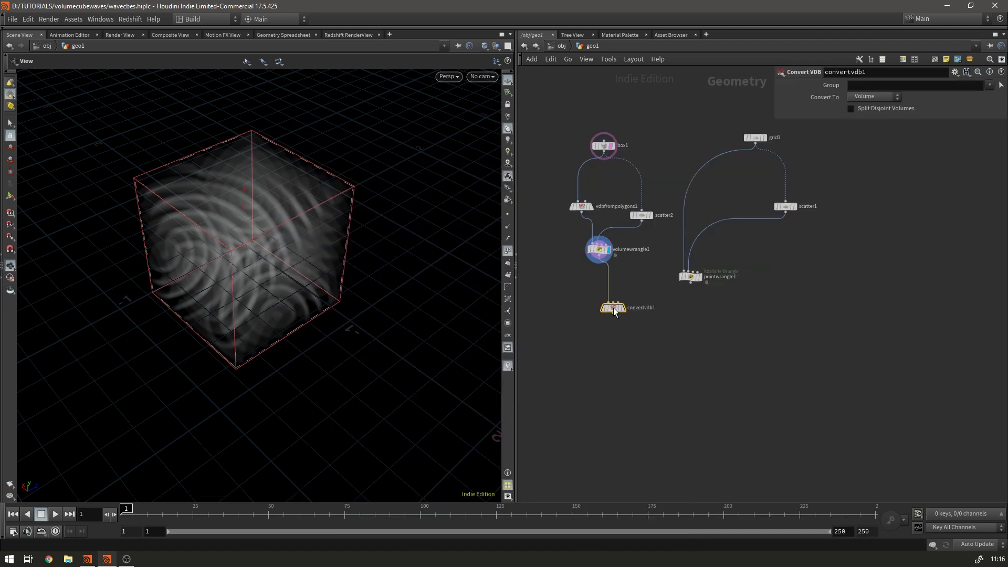
Step: Set convertvdb1 to convert to VDB with the class Convert Fog to SDF, and display it beneath volumewrangle1
{"action": "left_click", "coordinate": [865, 98]}
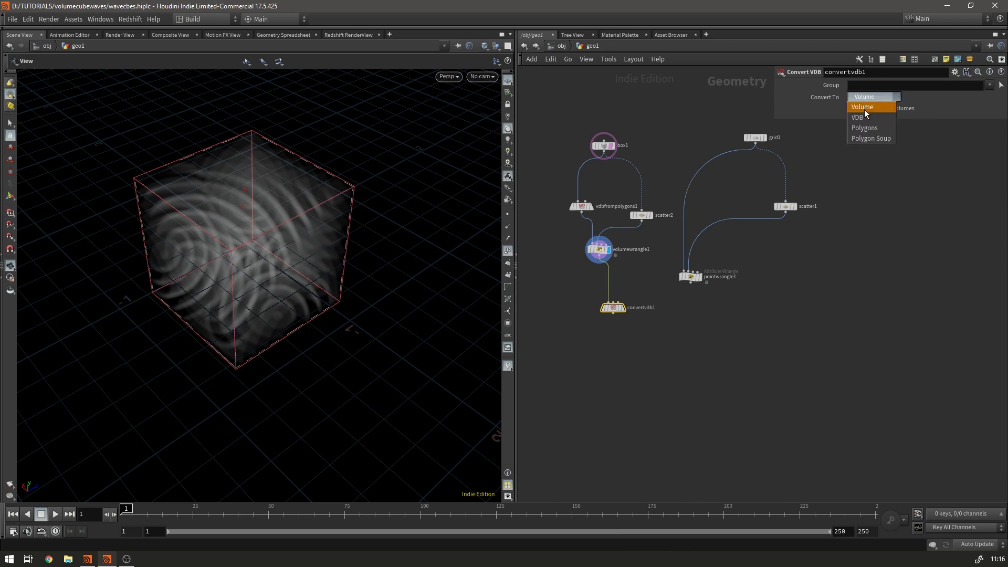
{"action": "left_click", "coordinate": [864, 109]}
{"action": "left_click", "coordinate": [862, 109]}
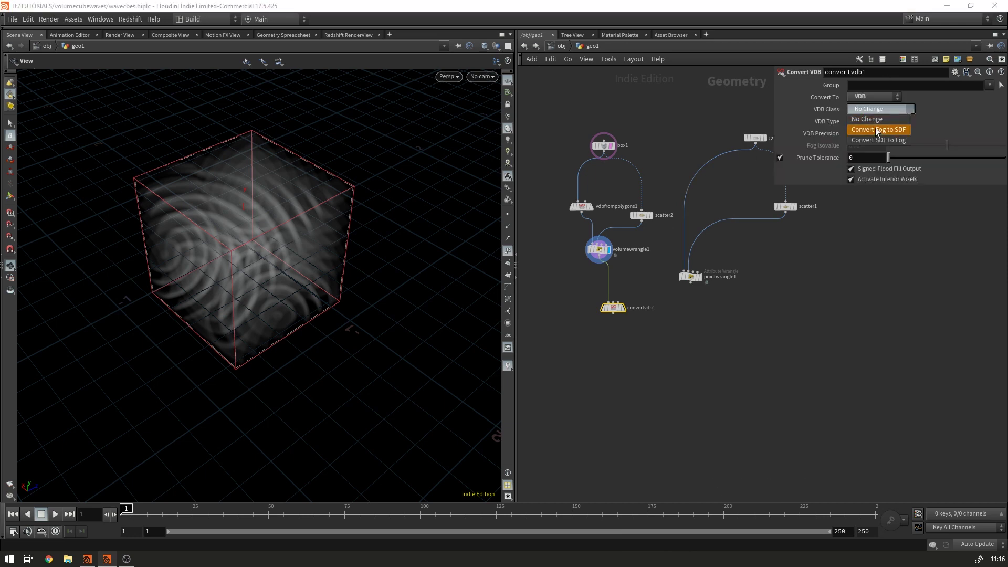
{"action": "left_click", "coordinate": [875, 129]}
{"action": "left_click", "coordinate": [625, 296]}
{"action": "left_click_drag", "start_coordinate": [613, 308], "coordinate": [595, 281]}
Step: Add a second Convert VDB node connected to the output of convertvdb1
{"action": "left_click", "coordinate": [594, 288]}
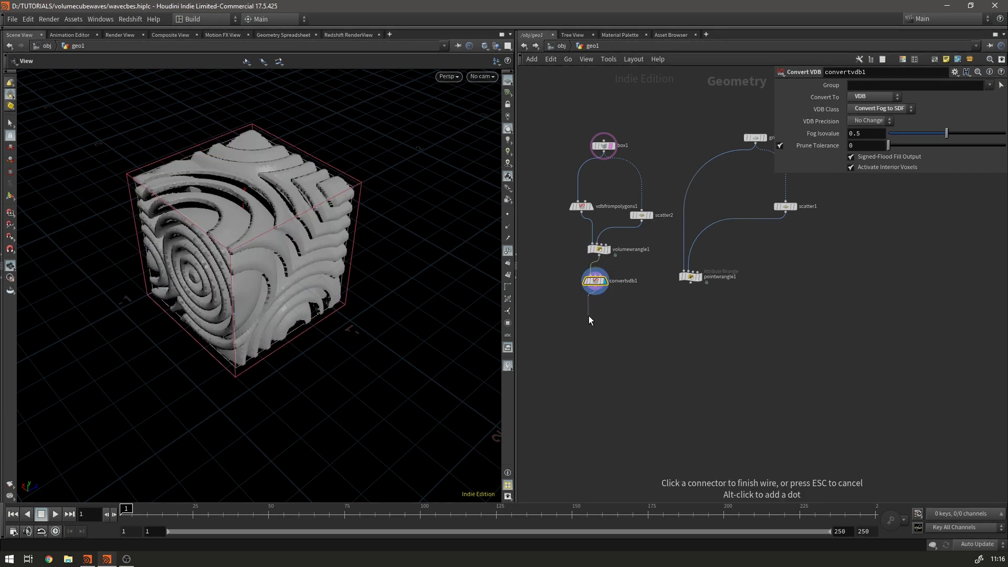
{"action": "key", "text": "Tab"}
{"action": "type", "text": "conve"}
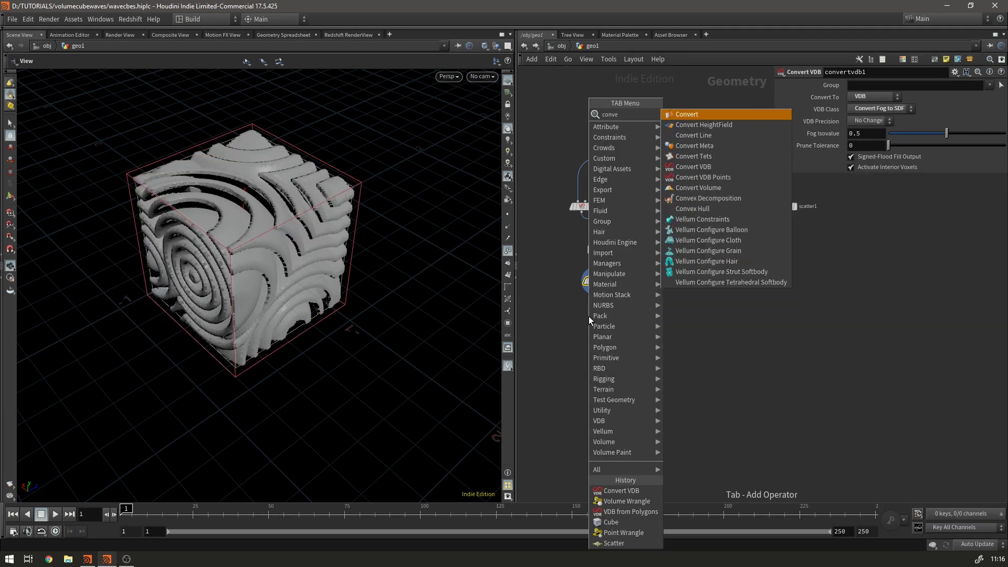
{"action": "key", "text": "Down"}
{"action": "key", "text": "Down"}
{"action": "key", "text": "Down"}
{"action": "key", "text": "Down"}
{"action": "key", "text": "Down"}
{"action": "key", "text": "Return"}
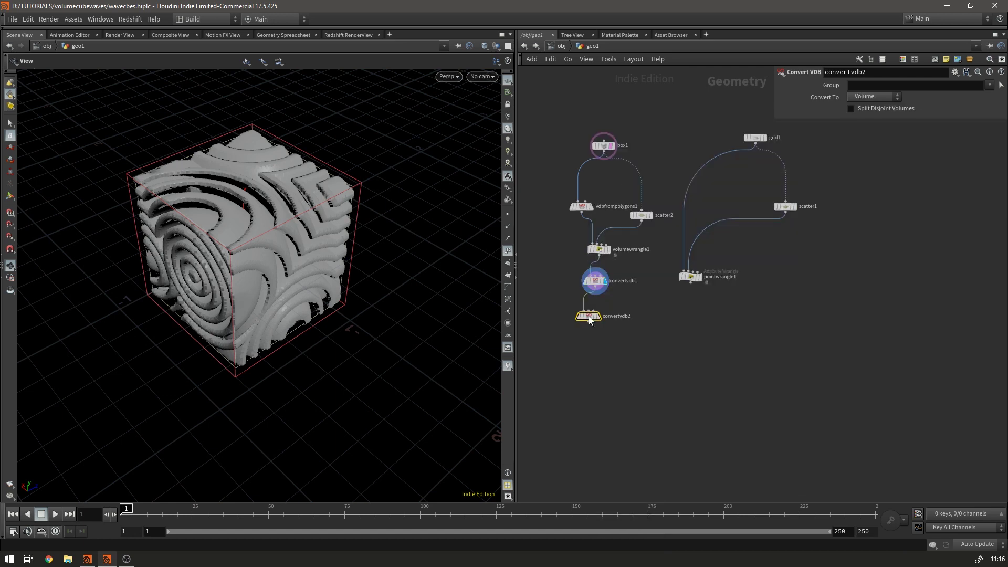
Step: Set convertvdb2 to convert to Polygons, place it lower beneath convertvdb1, and display its output
{"action": "left_click", "coordinate": [856, 97]}
{"action": "left_click", "coordinate": [860, 111]}
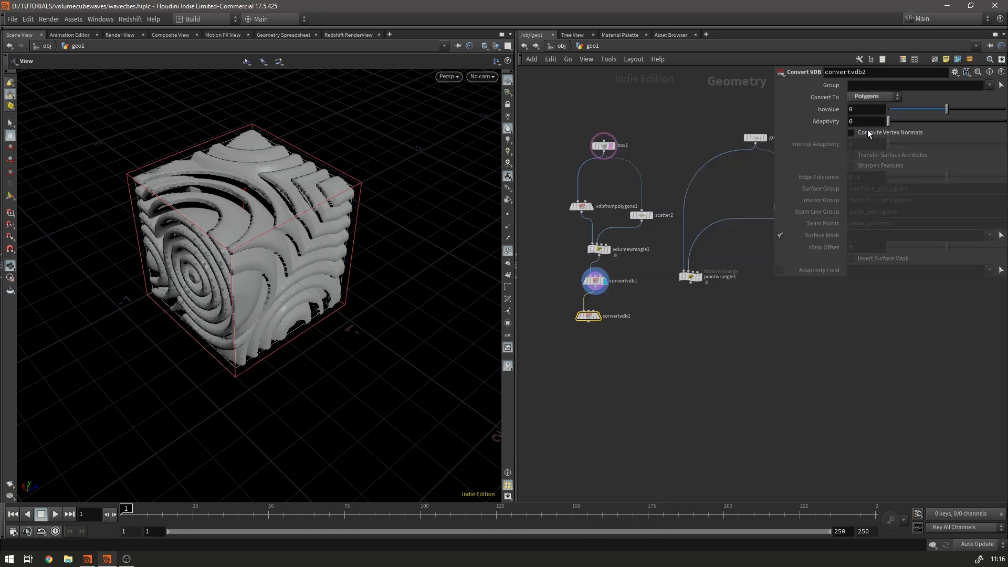
{"action": "left_click_drag", "start_coordinate": [588, 316], "coordinate": [595, 336]}
{"action": "left_click", "coordinate": [605, 336]}
{"action": "left_click_drag", "start_coordinate": [192, 227], "coordinate": [284, 168]}
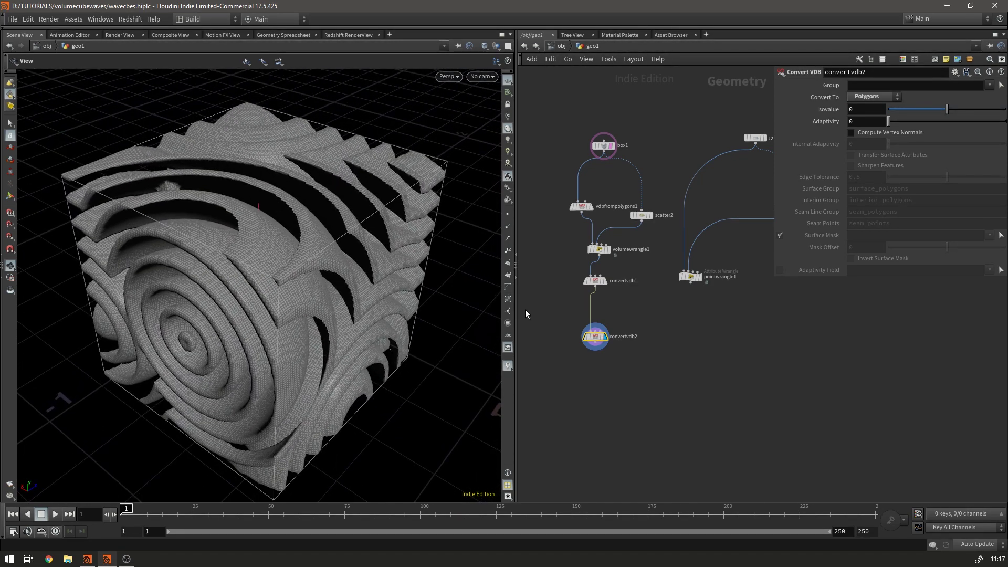
Step: Insert a VDB Smooth SDF node between convertvdb1 and convertvdb2 and align it with them
{"action": "scroll", "coordinate": [574, 312], "scroll_direction": "up", "scroll_amount": 3}
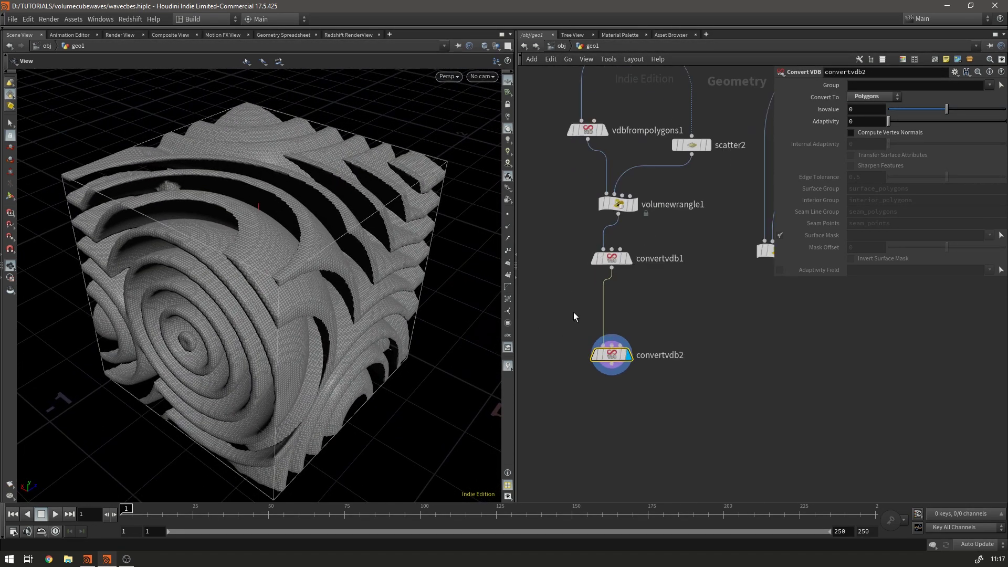
{"action": "left_click", "coordinate": [604, 304]}
{"action": "key", "text": "Tab"}
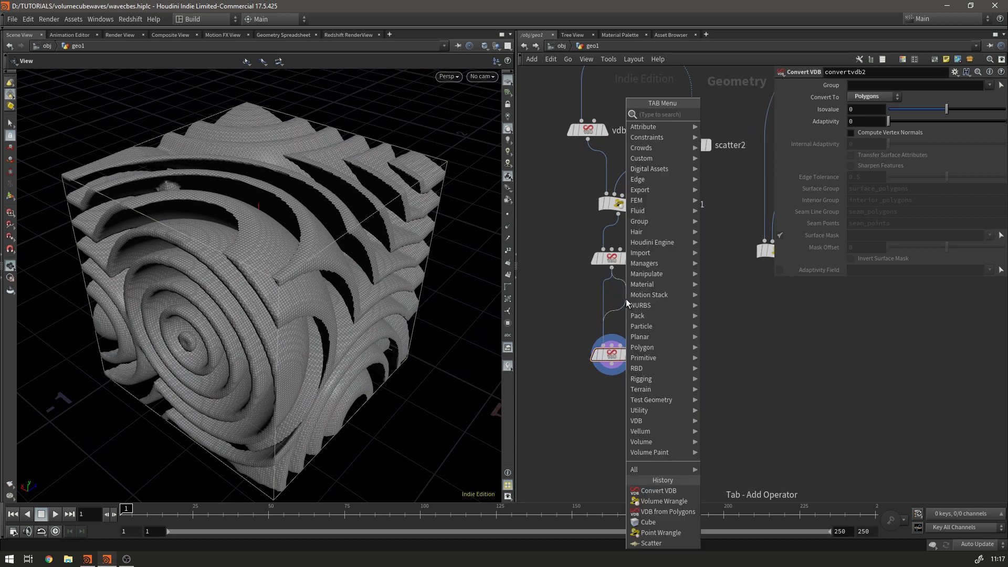
{"action": "type", "text": "vdbsm"}
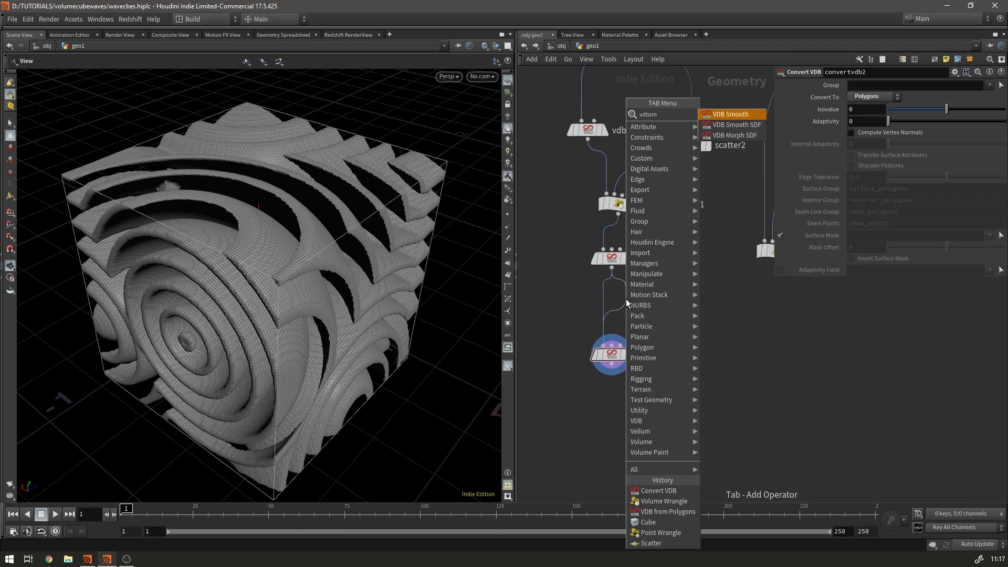
{"action": "type", "text": "o"}
{"action": "key", "text": "Down"}
{"action": "key", "text": "Return"}
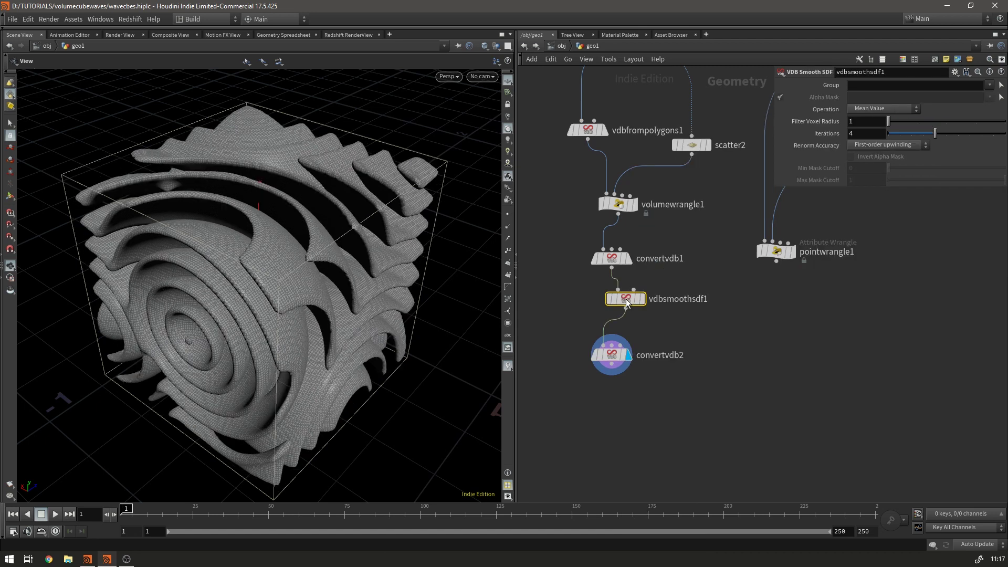
{"action": "left_click_drag", "start_coordinate": [620, 301], "coordinate": [606, 301]}
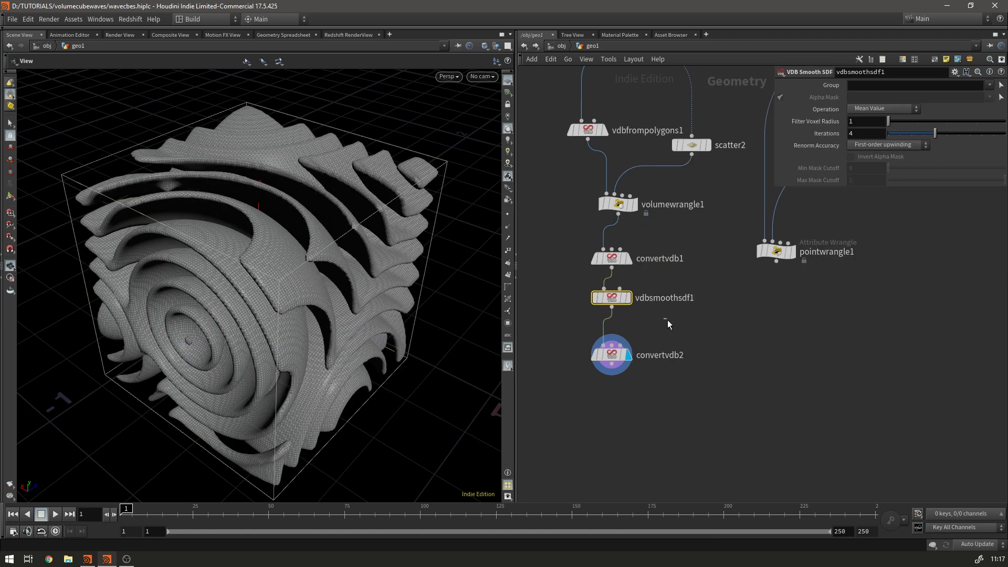
Step: Examine the smoothed wave mesh, the voxel size of vdbfrompolygons1 and the code in volumewrangle1
{"action": "left_click_drag", "start_coordinate": [196, 236], "coordinate": [255, 224]}
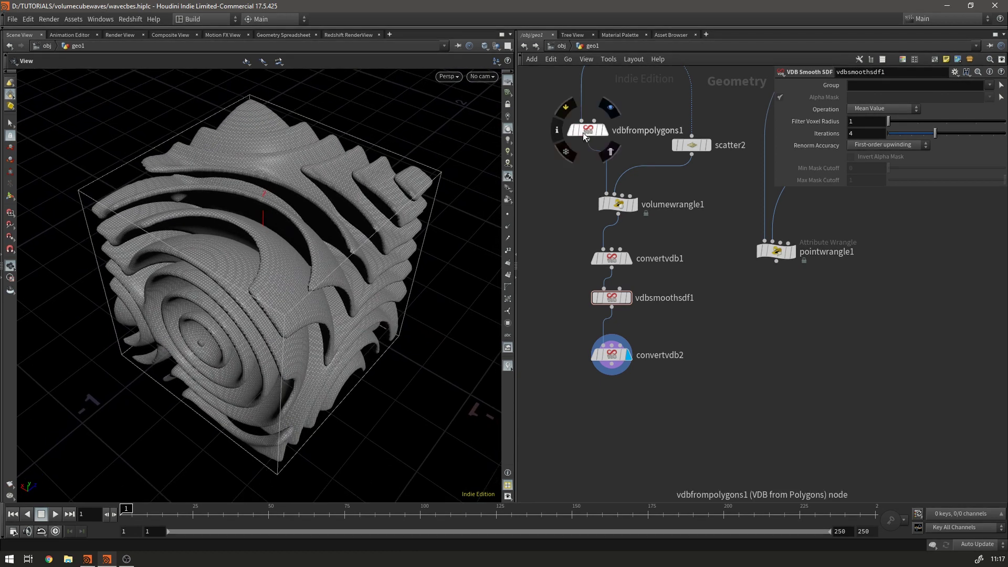
{"action": "left_click", "coordinate": [588, 130]}
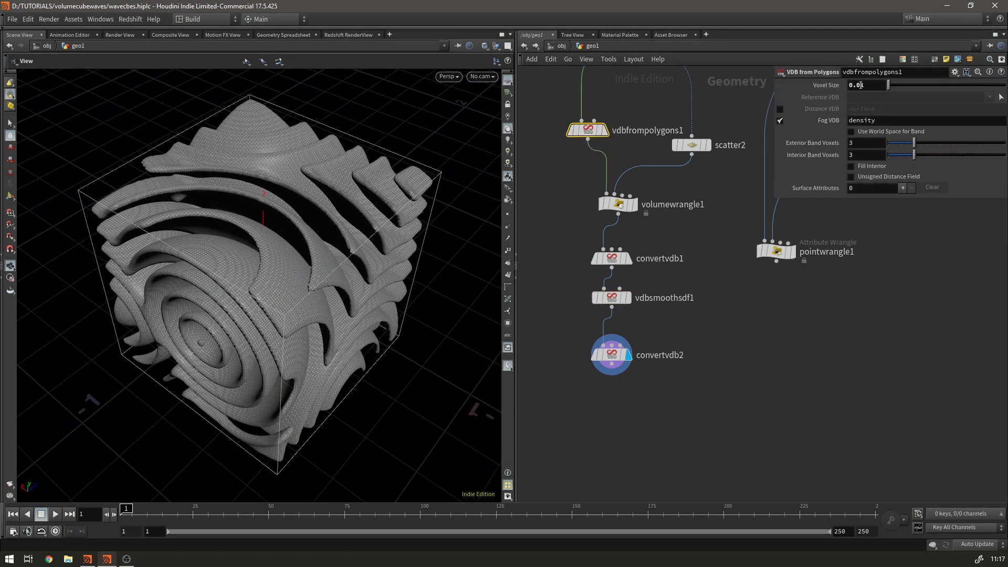
{"action": "left_click", "coordinate": [553, 217]}
{"action": "left_click_drag", "start_coordinate": [270, 234], "coordinate": [239, 156]}
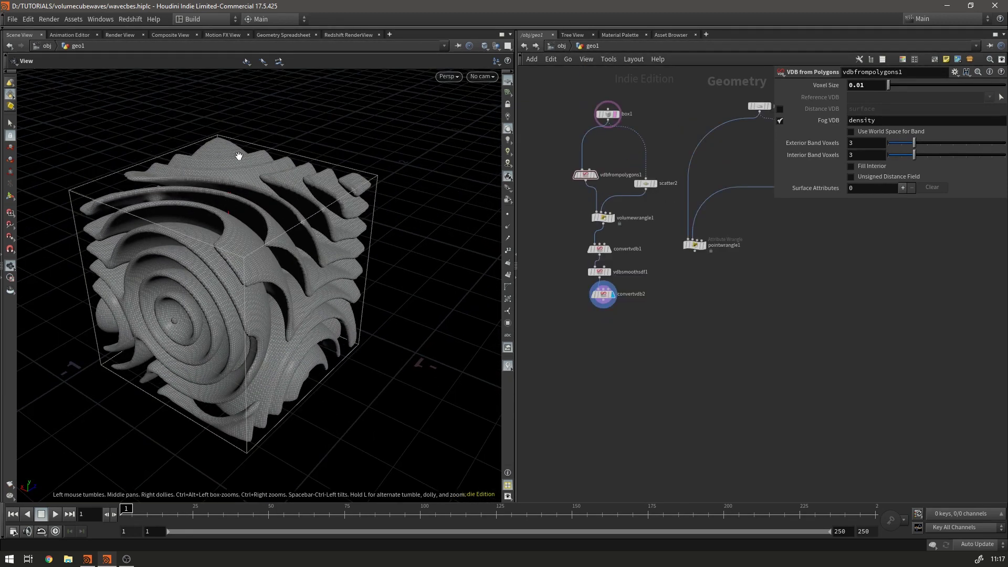
{"action": "left_click_drag", "start_coordinate": [283, 202], "coordinate": [289, 190]}
{"action": "left_click", "coordinate": [605, 217]}
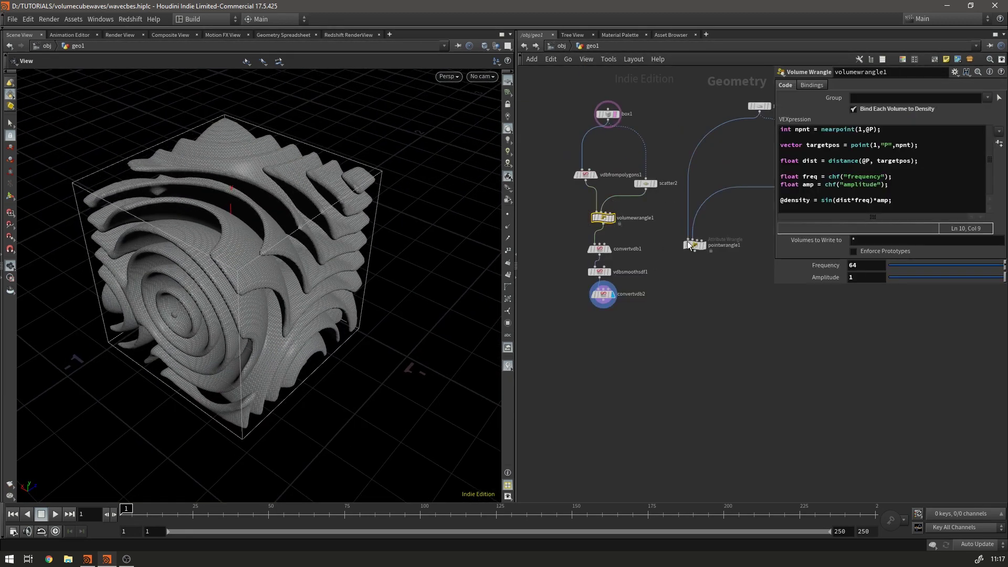
{"action": "left_click_drag", "start_coordinate": [887, 205], "coordinate": [854, 206]}
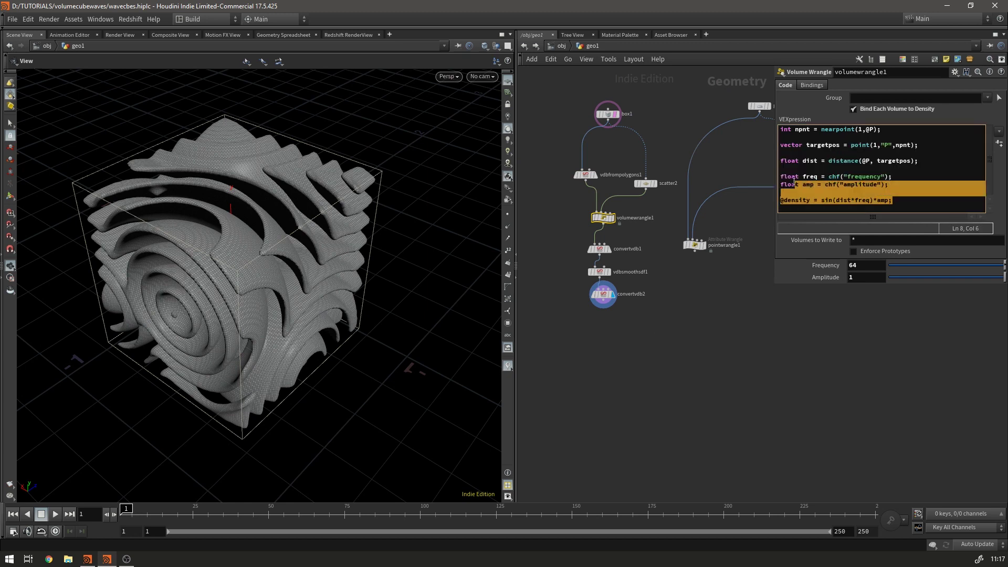
{"action": "key", "text": "ctrl+a"}
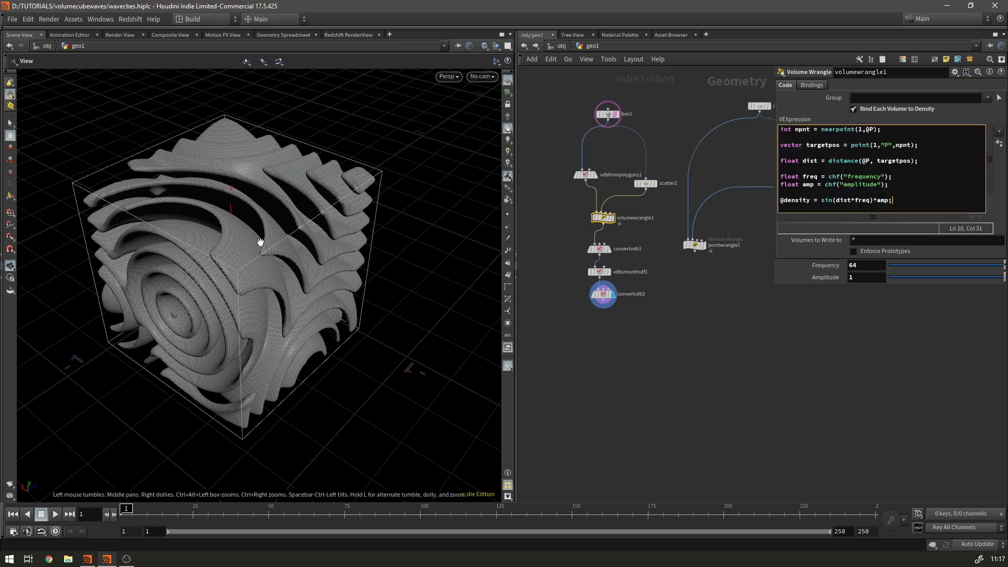
Step: Add a wrangle running over points, with convertvdb2 wired into its first input
{"action": "key", "text": "Tab"}
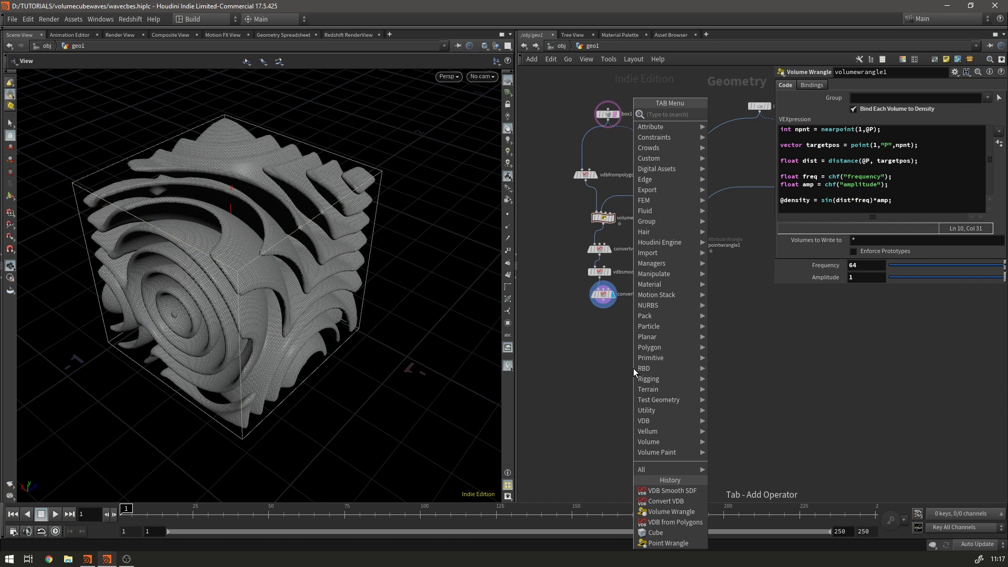
{"action": "type", "text": "attribwrangle"}
{"action": "key", "text": "Return"}
{"action": "left_click", "coordinate": [633, 367]}
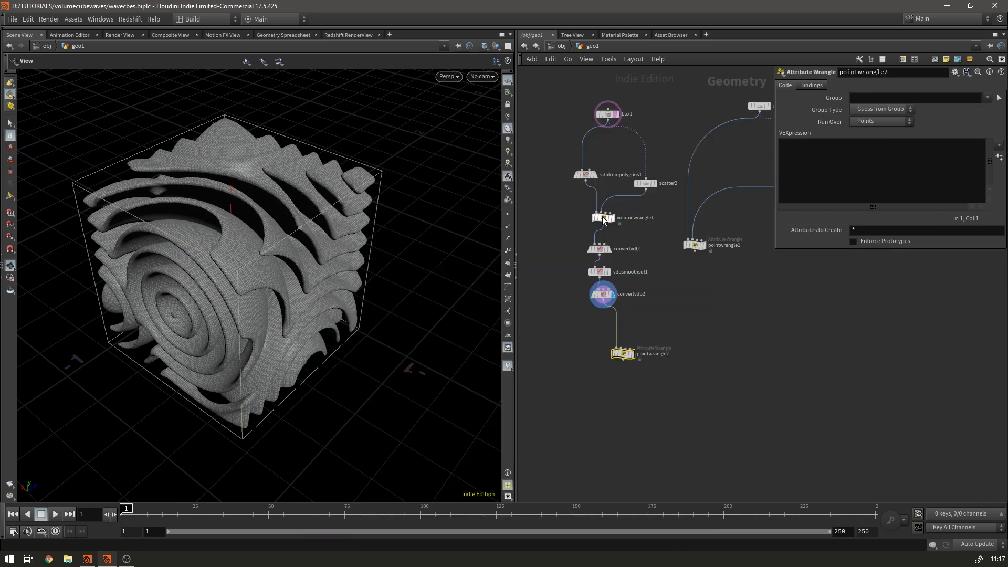
Step: Copy the whole VEX code of volumewrangle1 into the empty expression of pointwrangle2
{"action": "left_click", "coordinate": [603, 217]}
{"action": "left_click_drag", "start_coordinate": [903, 204], "coordinate": [754, 128]}
{"action": "key", "text": "ctrl+c"}
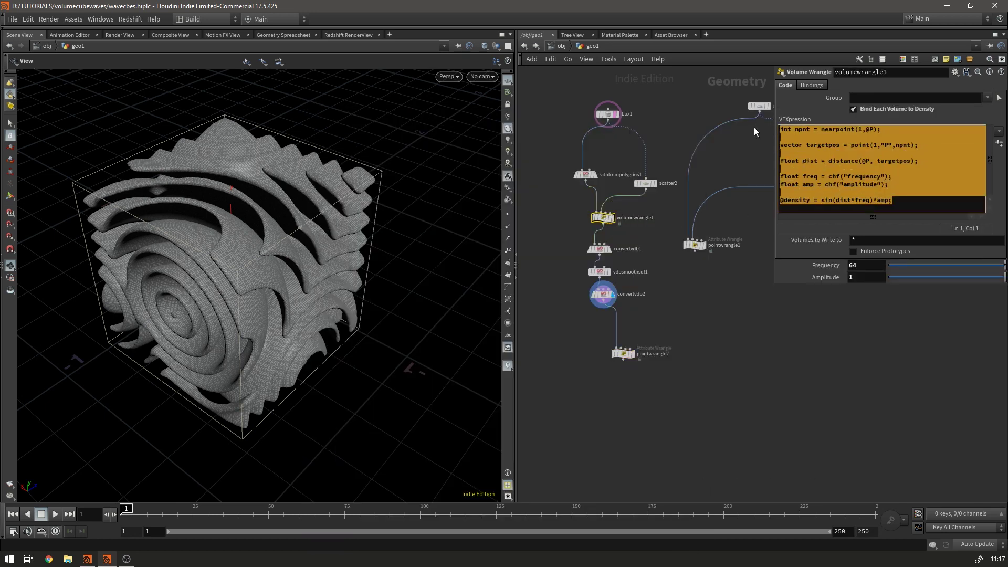
{"action": "left_click", "coordinate": [623, 354]}
{"action": "left_click", "coordinate": [843, 170]}
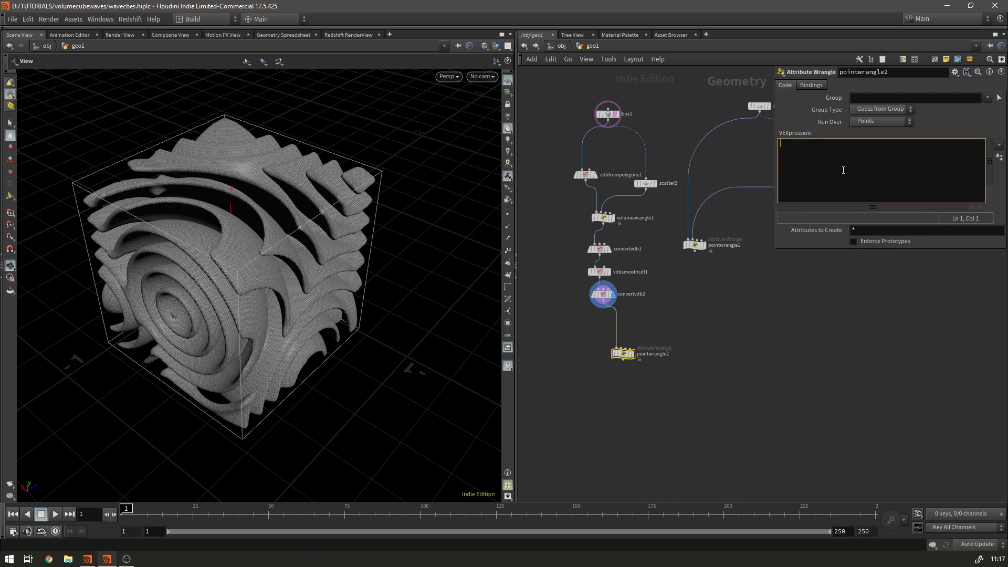
{"action": "key", "text": "ctrl+v"}
Step: Create pointwrangle2's channel parameters and set Frequency to 64 and Amplitude to 1
{"action": "left_click", "coordinate": [999, 157]}
{"action": "left_click", "coordinate": [867, 290]}
{"action": "type", "text": "1"}
{"action": "key", "text": "Return"}
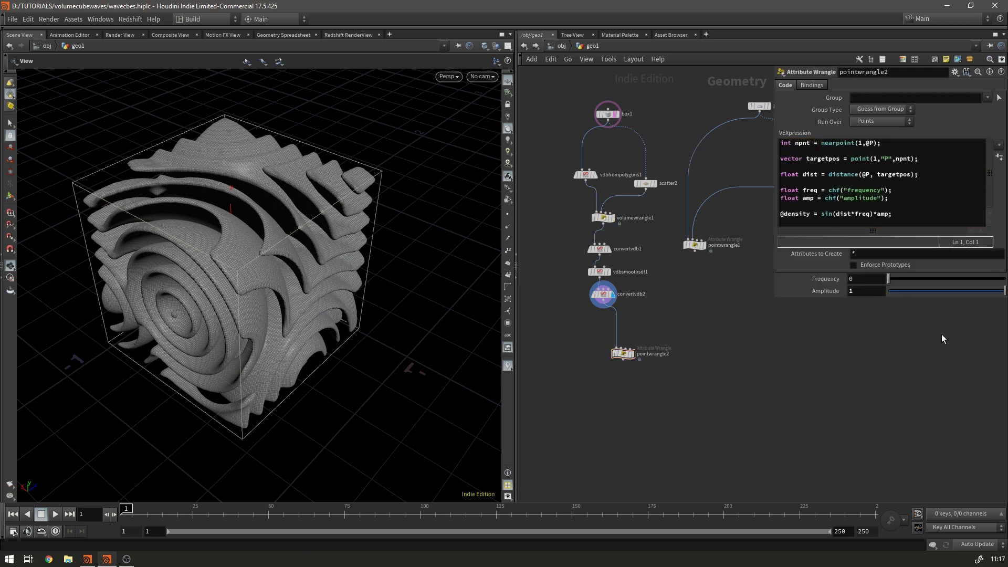
{"action": "left_click", "coordinate": [601, 218]}
{"action": "left_click", "coordinate": [621, 352]}
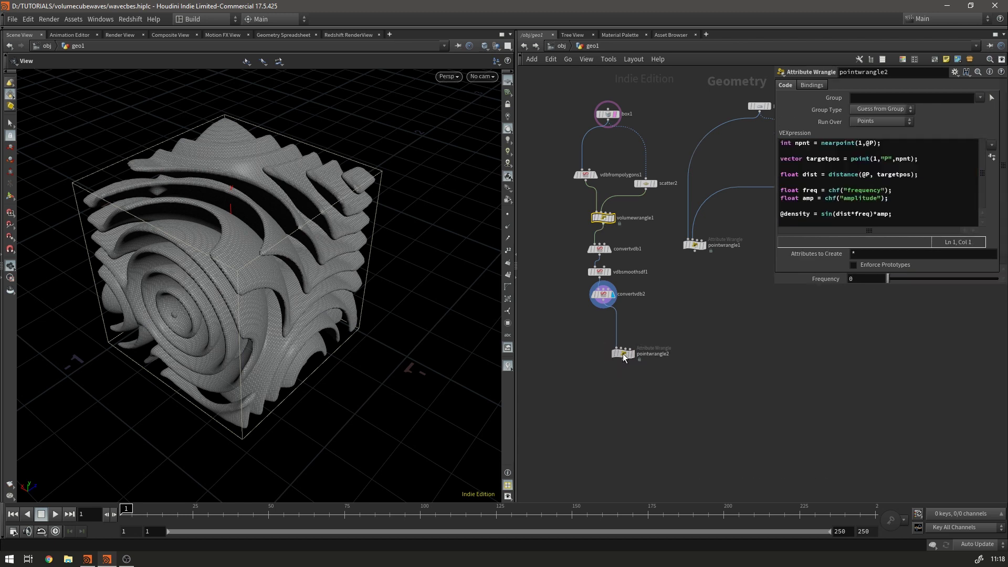
{"action": "type", "text": "64"}
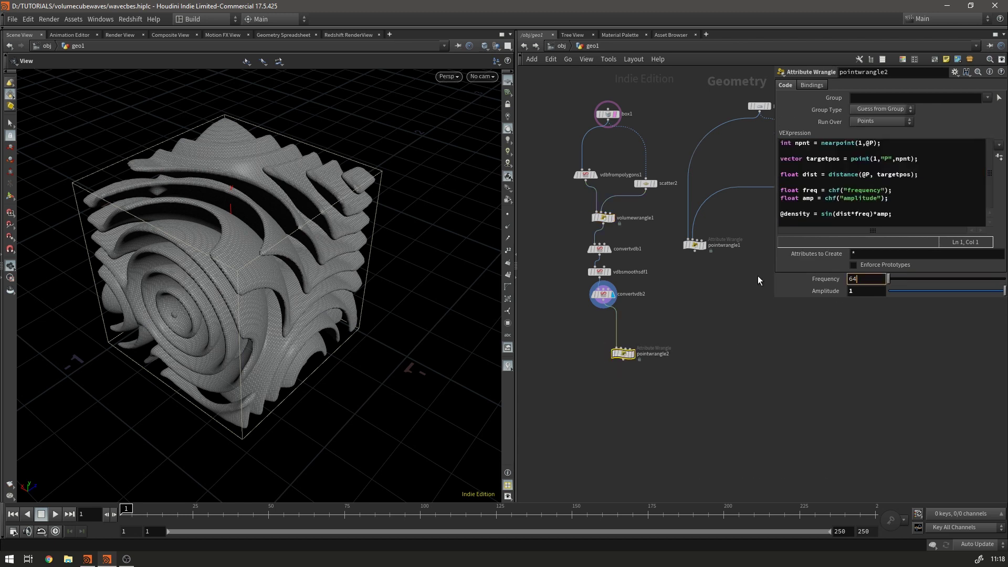
{"action": "key", "text": "Return"}
{"action": "left_click_drag", "start_coordinate": [810, 213], "coordinate": [749, 214]}
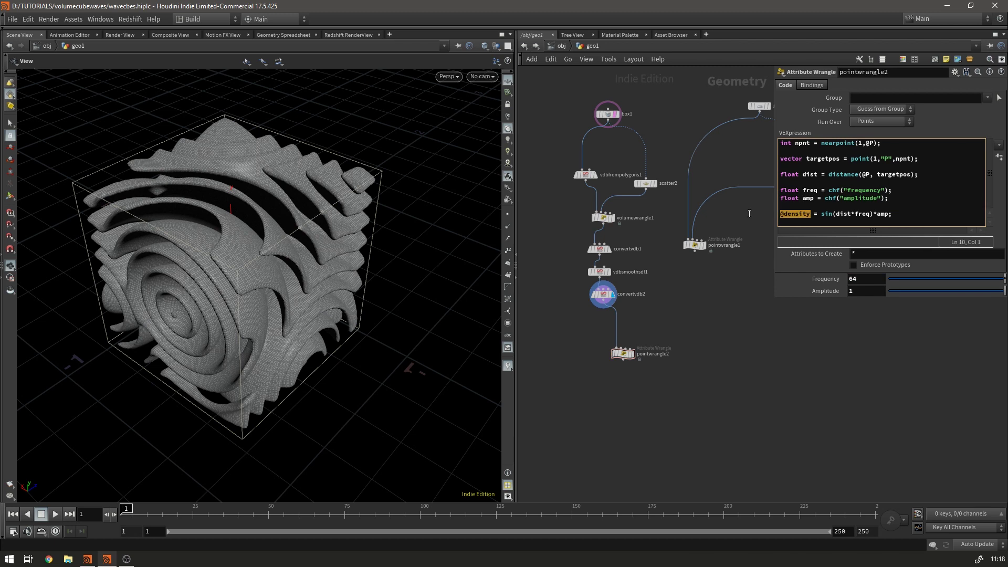
{"action": "type", "text": "@"}
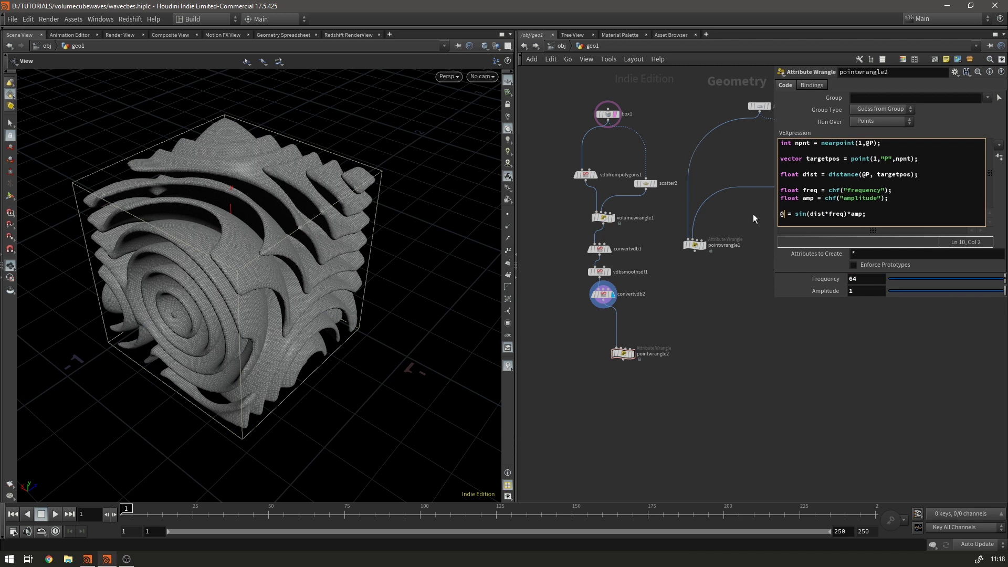
{"action": "type", "text": "Cd"}
{"action": "key", "text": "Right"}
{"action": "key", "text": "Right"}
{"action": "key", "text": "Right"}
{"action": "key", "text": "Right"}
{"action": "key", "text": "Right"}
{"action": "key", "text": "Right"}
{"action": "key", "text": "Right"}
{"action": "key", "text": "Right"}
{"action": "key", "text": "Right"}
{"action": "key", "text": "Right"}
{"action": "key", "text": "Right"}
{"action": "key", "text": "Right"}
{"action": "key", "text": "Right"}
{"action": "key", "text": "Right"}
{"action": "key", "text": "Right"}
{"action": "key", "text": "Right"}
{"action": "key", "text": "Right"}
{"action": "key", "text": "Delete"}
{"action": "key", "text": "Delete"}
{"action": "key", "text": "Delete"}
{"action": "key", "text": "Delete"}
{"action": "key", "text": "Left"}
{"action": "key", "text": "Left"}
{"action": "key", "text": "Left"}
{"action": "key", "text": "Left"}
{"action": "key", "text": "Left"}
{"action": "key", "text": "Left"}
{"action": "key", "text": "Left"}
{"action": "key", "text": "Left"}
{"action": "key", "text": "Left"}
{"action": "key", "text": "Left"}
{"action": "key", "text": "Left"}
{"action": "key", "text": "Left"}
{"action": "key", "text": "Left"}
{"action": "key", "text": "Left"}
{"action": "type", "text": "fit("}
{"action": "key", "text": "End"}
{"action": "key", "text": "Left"}
{"action": "type", "text": ",-1,1,0,1)"}
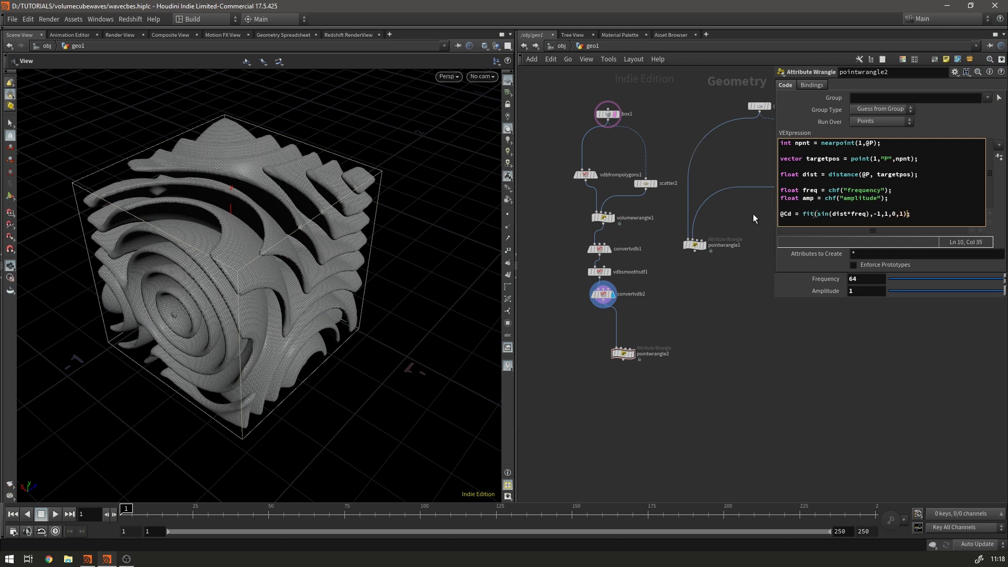
{"action": "left_click", "coordinate": [634, 355]}
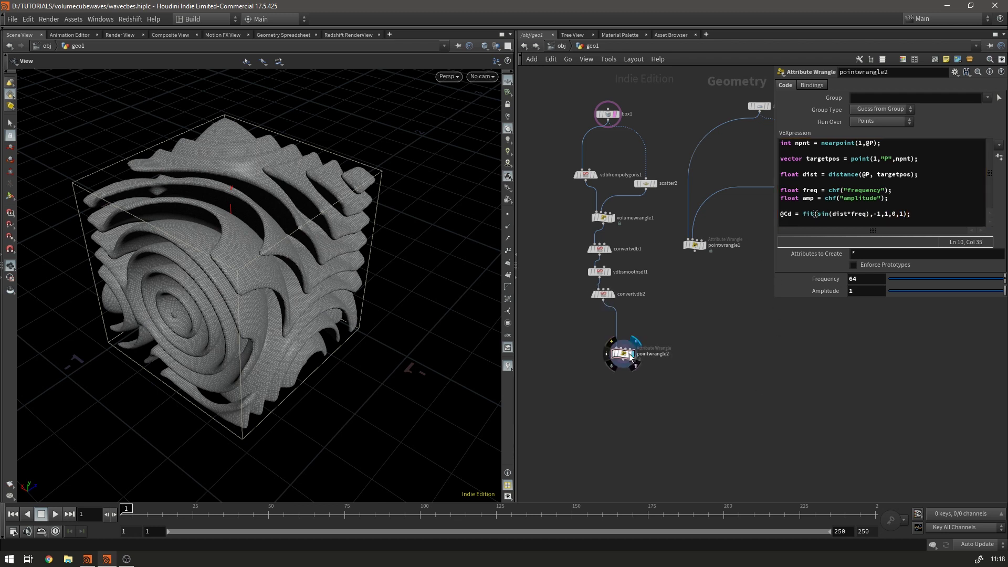
Step: Wire the output of scatter2 into the second input of pointwrangle2
{"action": "scroll", "coordinate": [643, 289], "scroll_direction": "up", "scroll_amount": 3}
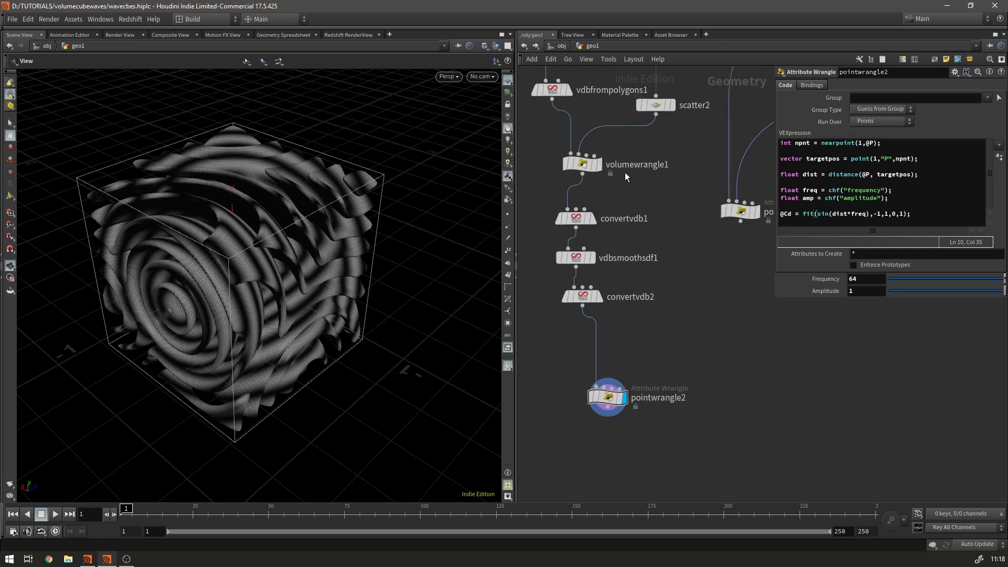
{"action": "left_click", "coordinate": [656, 114]}
{"action": "left_click", "coordinate": [606, 385]}
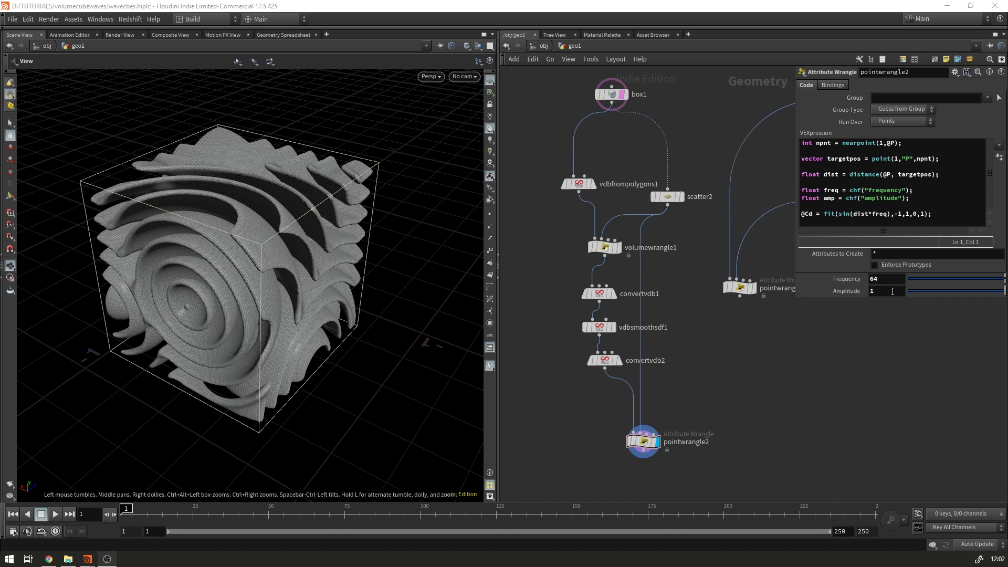
Step: Compare pointwrangle2's parameters with volumewrangle1's, and set pointwrangle2's Frequency to 32
{"action": "key", "text": "shift+Tab"}
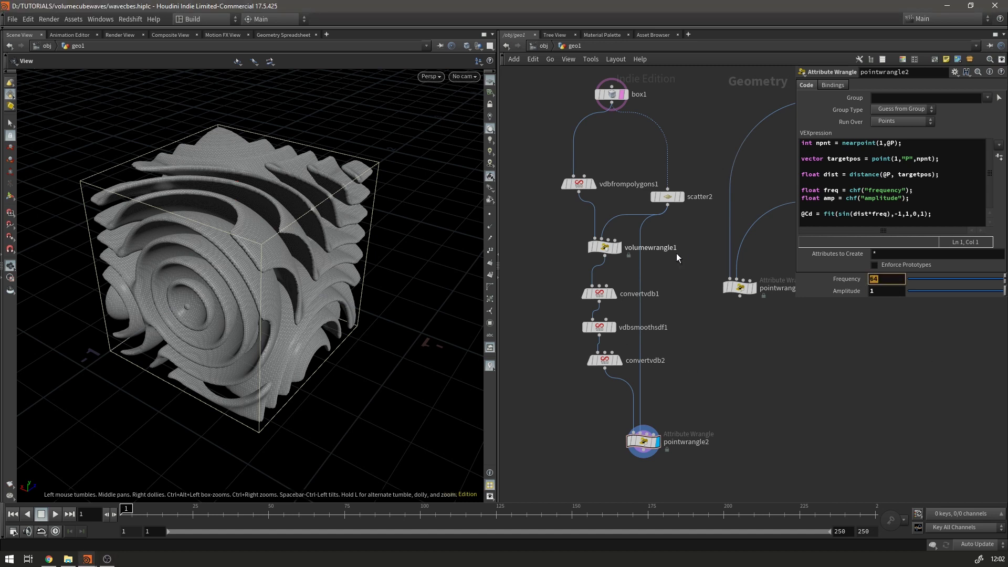
{"action": "left_click", "coordinate": [600, 248]}
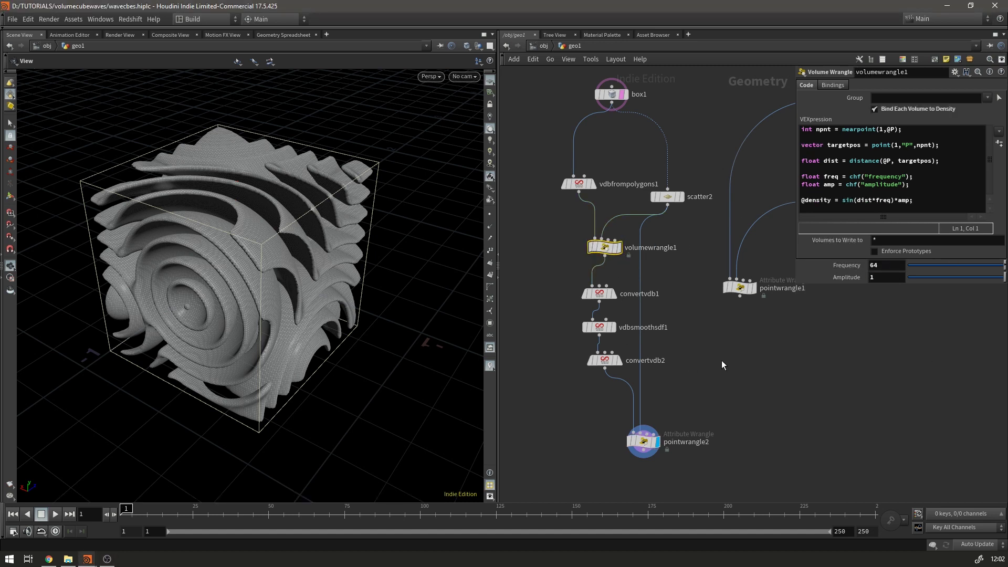
{"action": "left_click", "coordinate": [644, 441]}
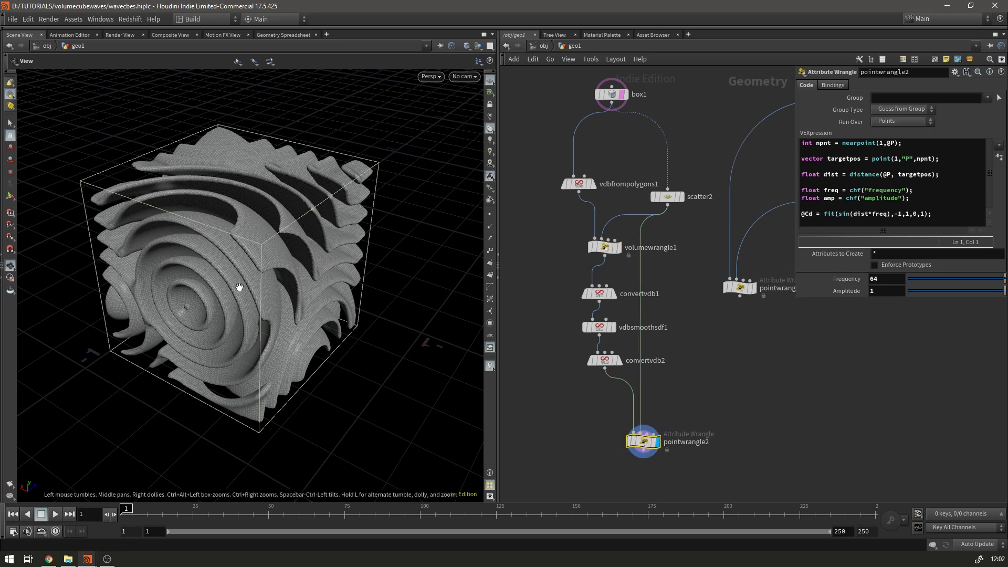
{"action": "left_click", "coordinate": [894, 281]}
{"action": "type", "text": "32"}
{"action": "key", "text": "Return"}
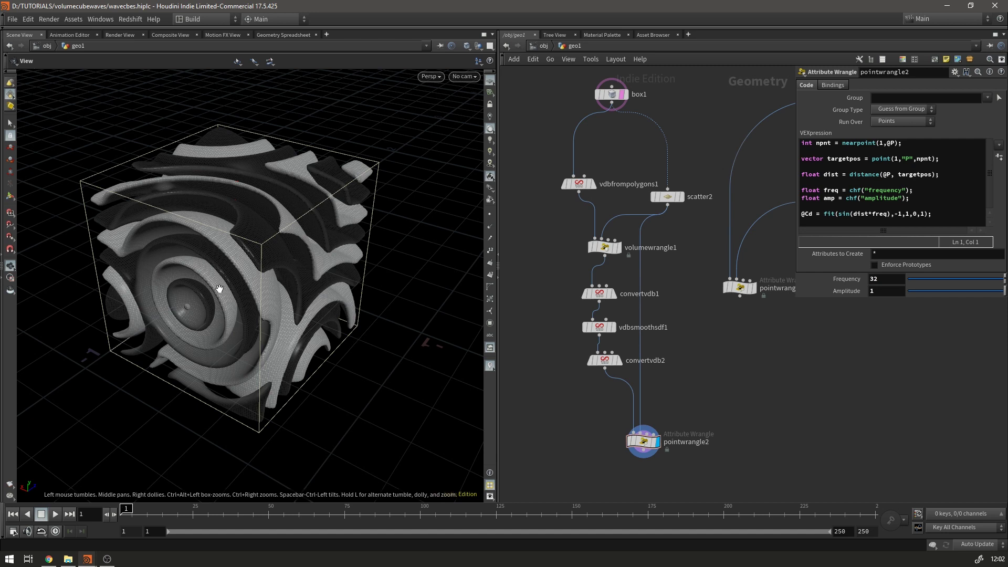
Step: Switch the network to the mat context and add an RS Material Builder near the floor material
{"action": "left_click", "coordinate": [543, 48]}
{"action": "left_click", "coordinate": [544, 48]}
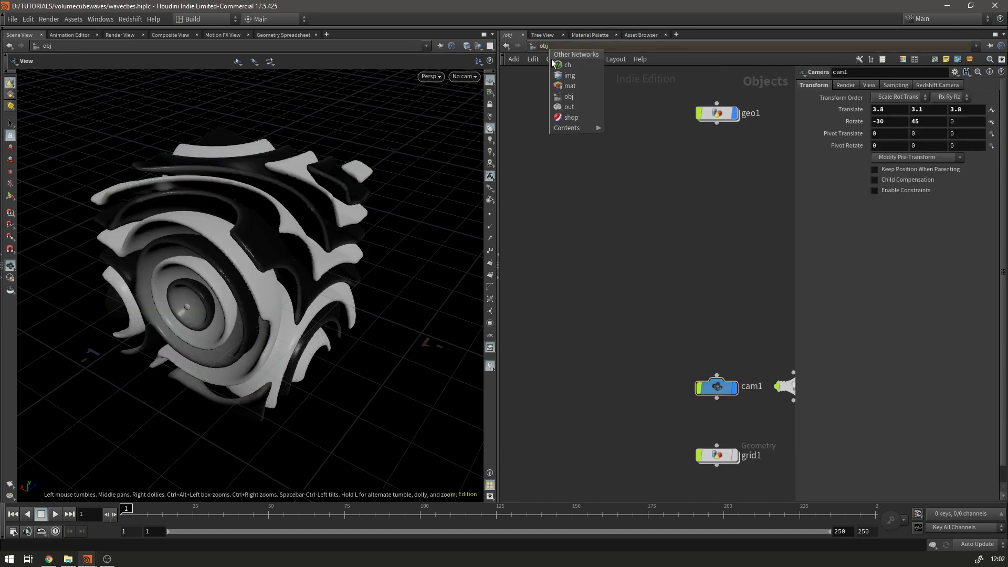
{"action": "left_click", "coordinate": [570, 87]}
{"action": "left_click_drag", "start_coordinate": [738, 284], "coordinate": [625, 392]}
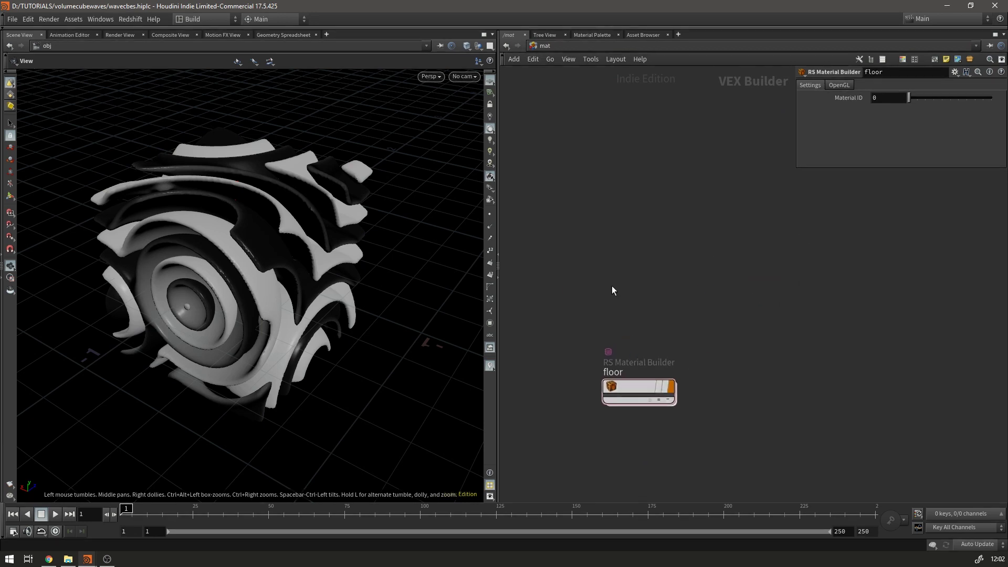
{"action": "key", "text": "Tab"}
{"action": "type", "text": "rs"}
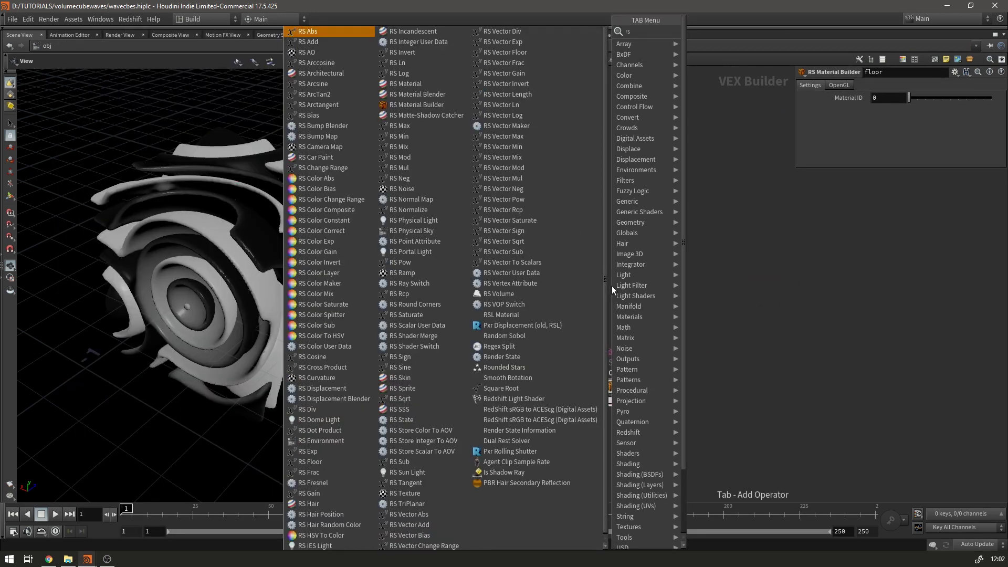
{"action": "type", "text": "m"}
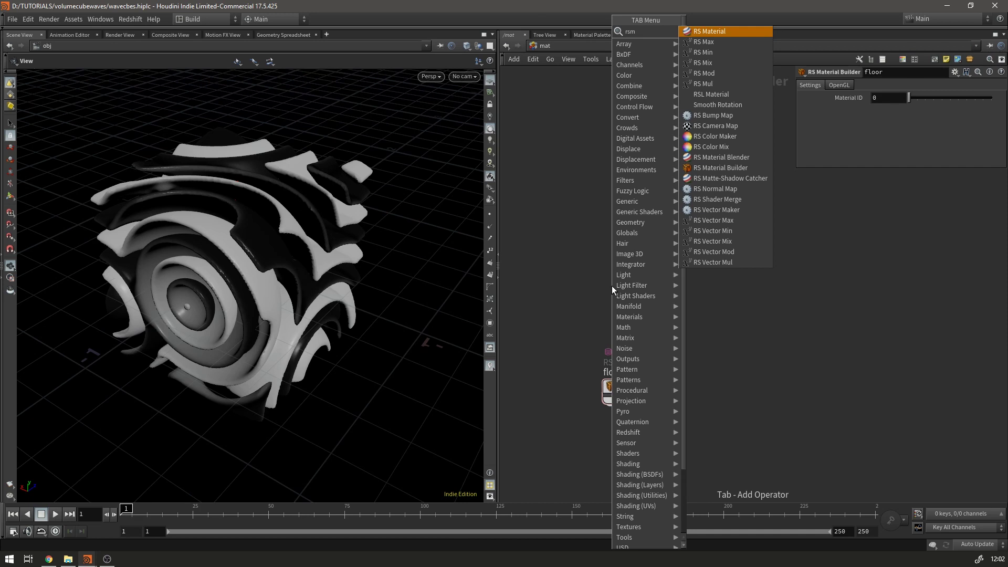
{"action": "type", "text": "ate"}
{"action": "key", "text": "Down"}
{"action": "key", "text": "Return"}
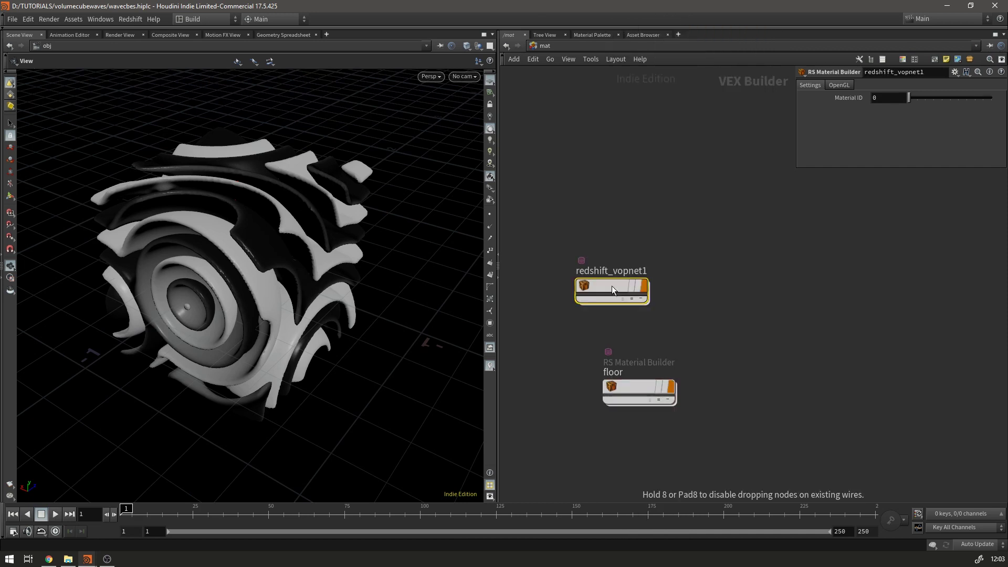
Step: Rename the new RS Material Builder to "box" and place it just above the floor material
{"action": "double_click", "coordinate": [632, 271]}
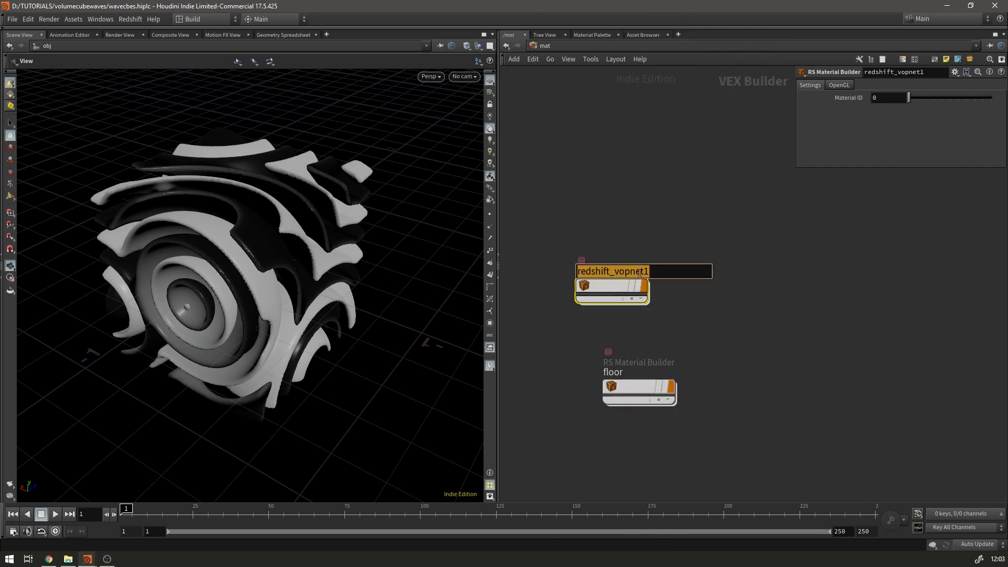
{"action": "type", "text": "box"}
{"action": "key", "text": "Return"}
{"action": "left_click_drag", "start_coordinate": [607, 288], "coordinate": [639, 298]}
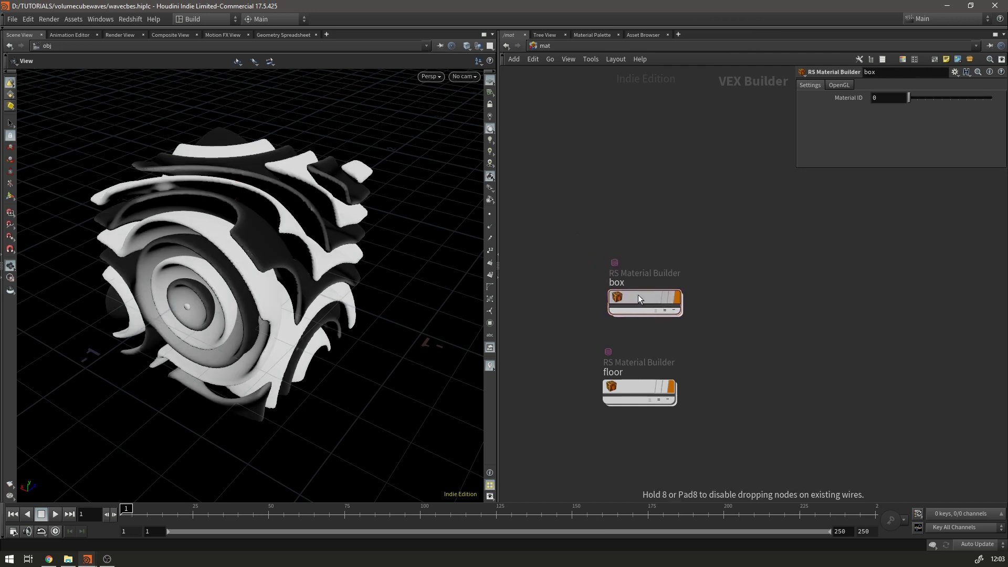
Step: Enter the box material and add an RS Material node beside redshift_material1
{"action": "double_click", "coordinate": [638, 295]}
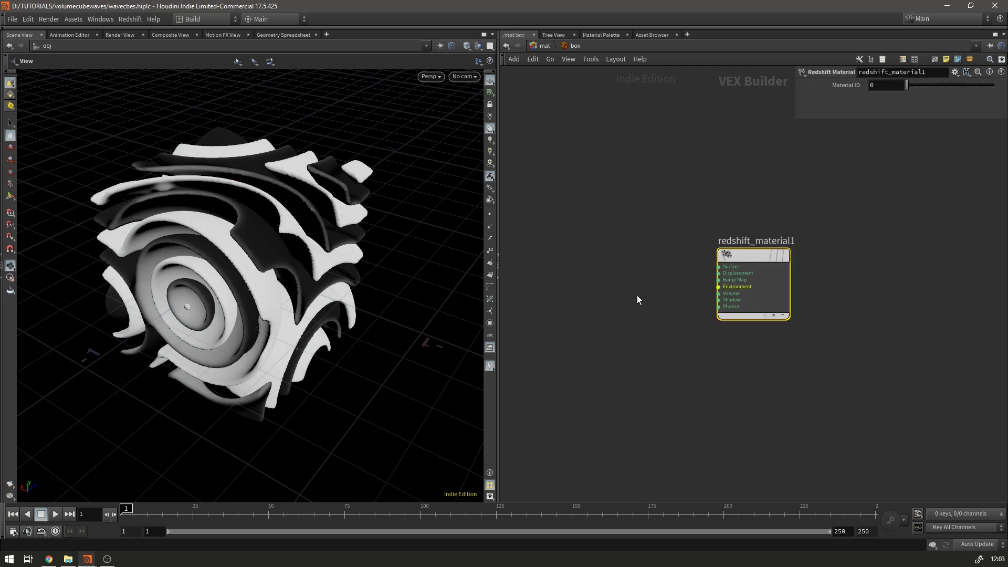
{"action": "double_click", "coordinate": [758, 244]}
{"action": "key", "text": "Escape"}
{"action": "key", "text": "Tab"}
{"action": "type", "text": "rsmat"}
{"action": "key", "text": "Down"}
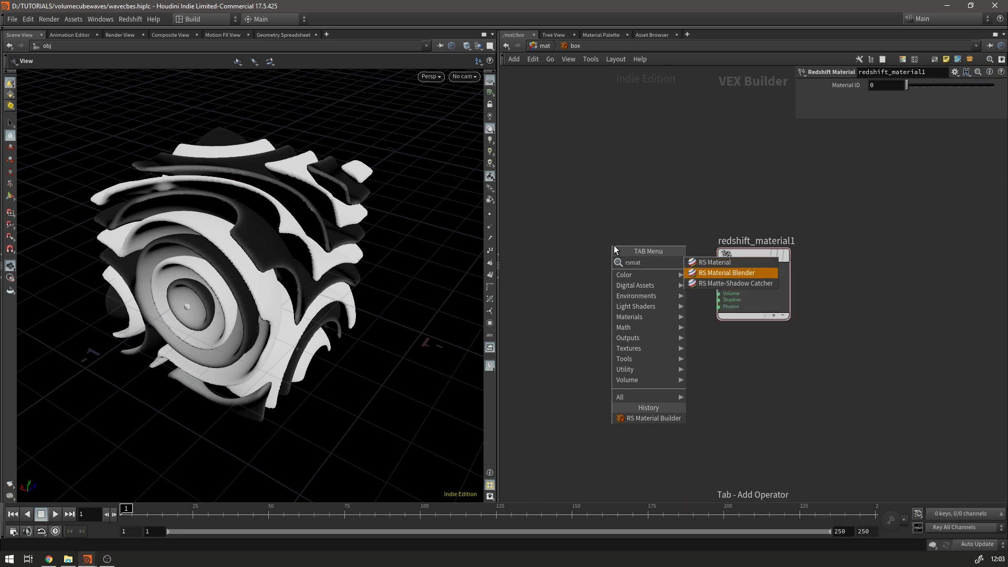
{"action": "key", "text": "Up"}
{"action": "key", "text": "Return"}
{"action": "left_click", "coordinate": [614, 245]}
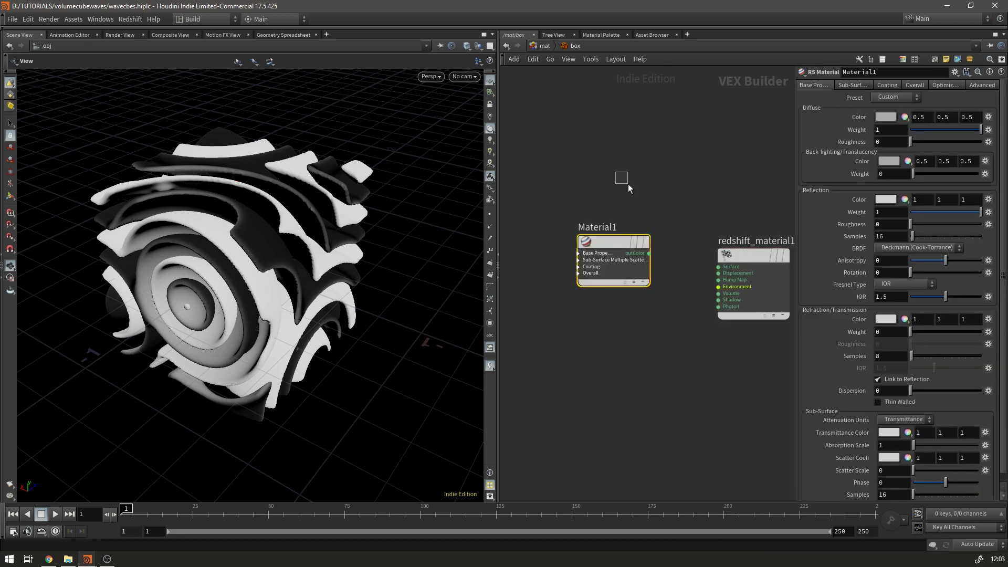
Step: Add an RS Point Attribute node before Material1 and set its attribute name to Cd
{"action": "key", "text": "Tab"}
{"action": "type", "text": "att"}
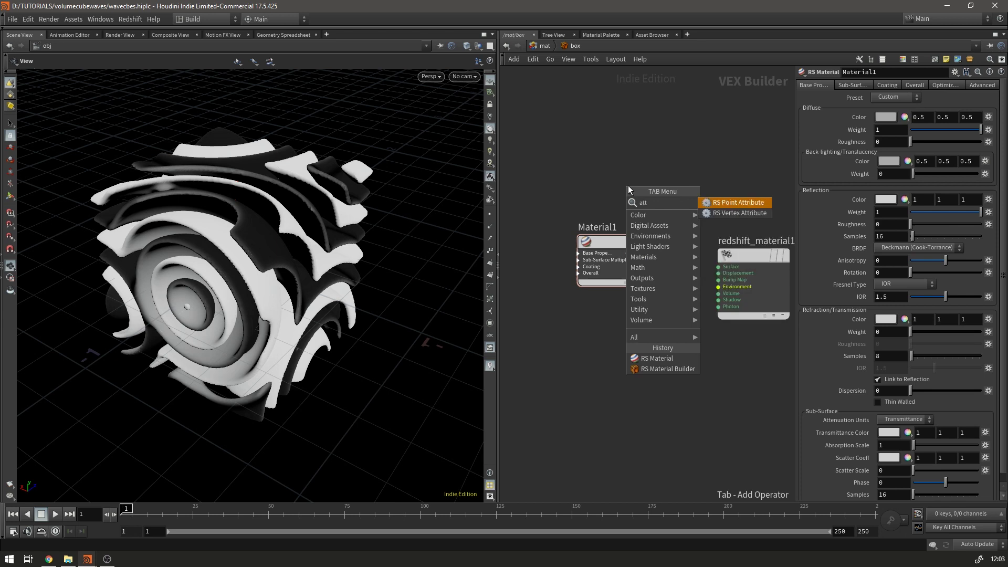
{"action": "key", "text": "Return"}
{"action": "left_click", "coordinate": [628, 185]}
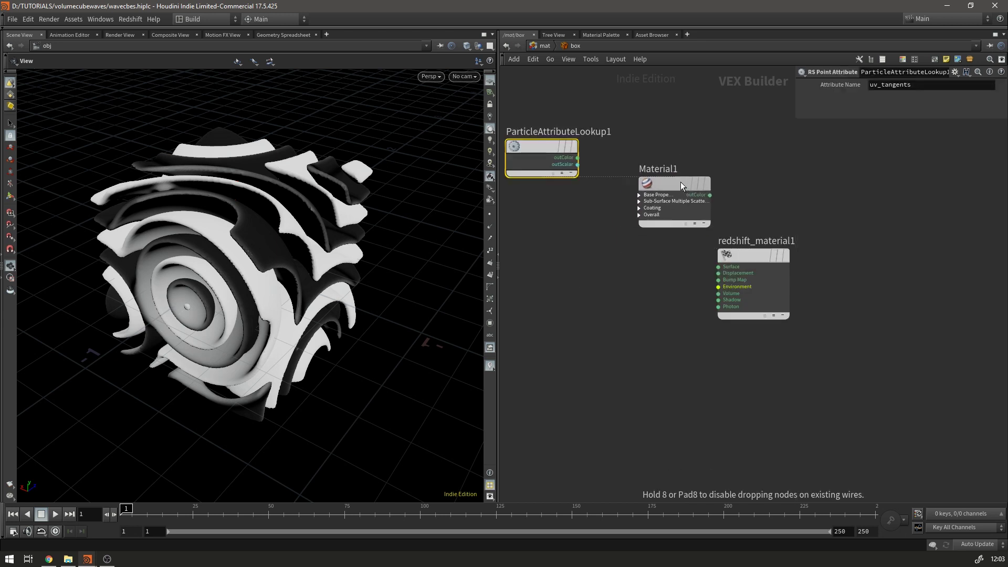
{"action": "left_click_drag", "start_coordinate": [681, 185], "coordinate": [680, 166]}
{"action": "left_click_drag", "start_coordinate": [916, 84], "coordinate": [771, 92]}
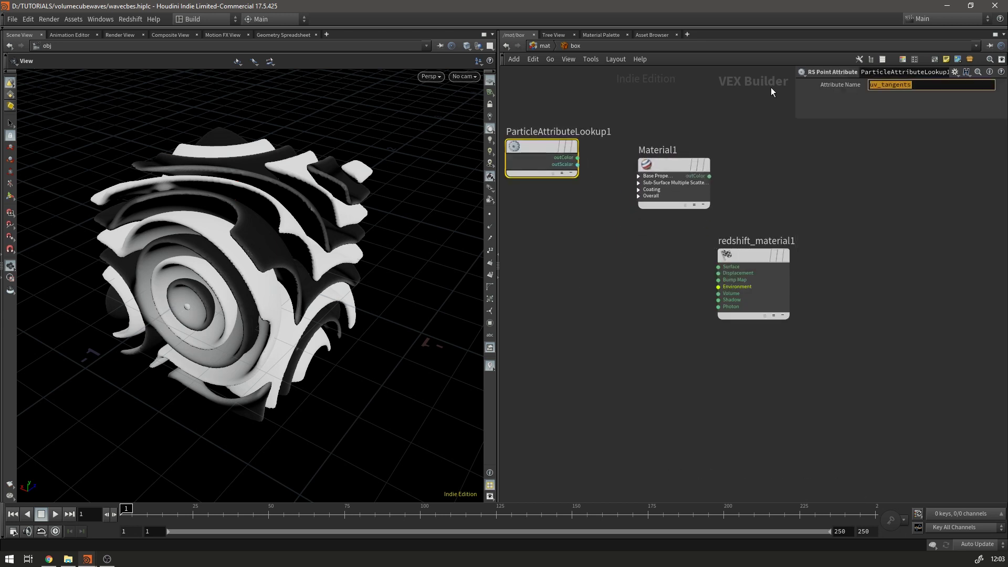
{"action": "type", "text": "Cd"}
{"action": "key", "text": "Return"}
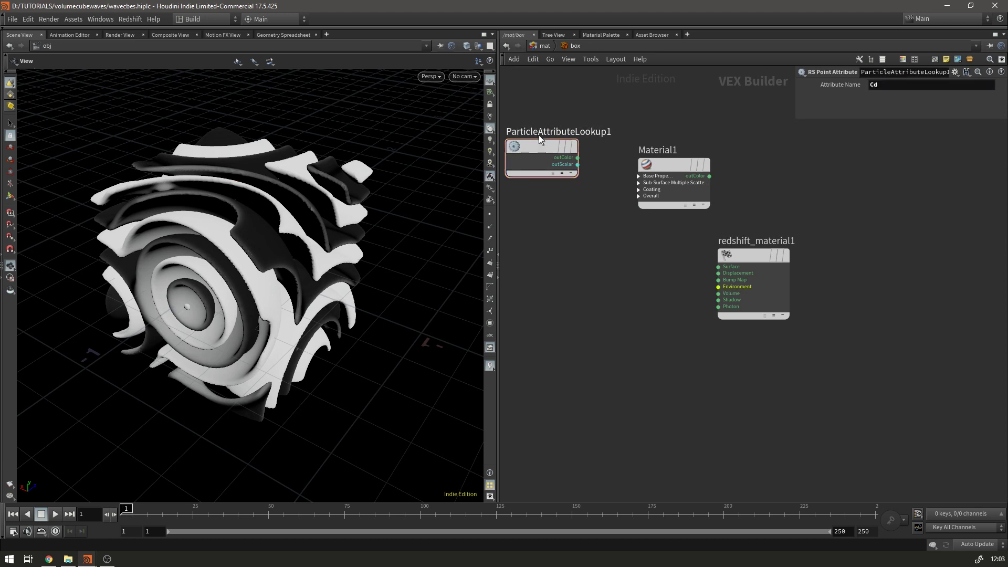
Step: Wire the point attribute's outColor into Material1's diffuse_color and Material1's outColor into the Surface input, and lay out the nodes
{"action": "left_click", "coordinate": [577, 157]}
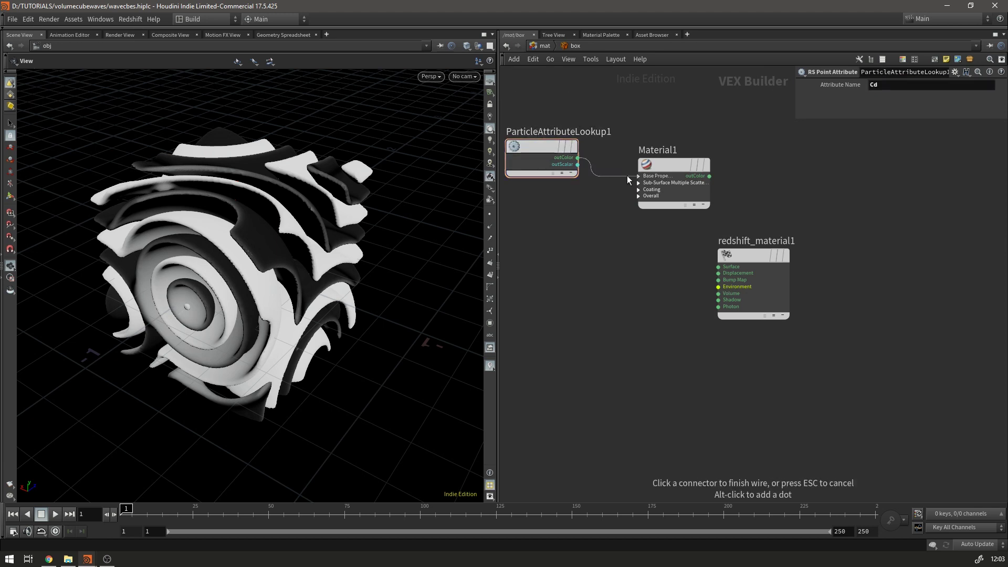
{"action": "left_click", "coordinate": [628, 176]}
{"action": "left_click", "coordinate": [668, 197]}
{"action": "left_click", "coordinate": [709, 176]}
{"action": "left_click", "coordinate": [719, 267]}
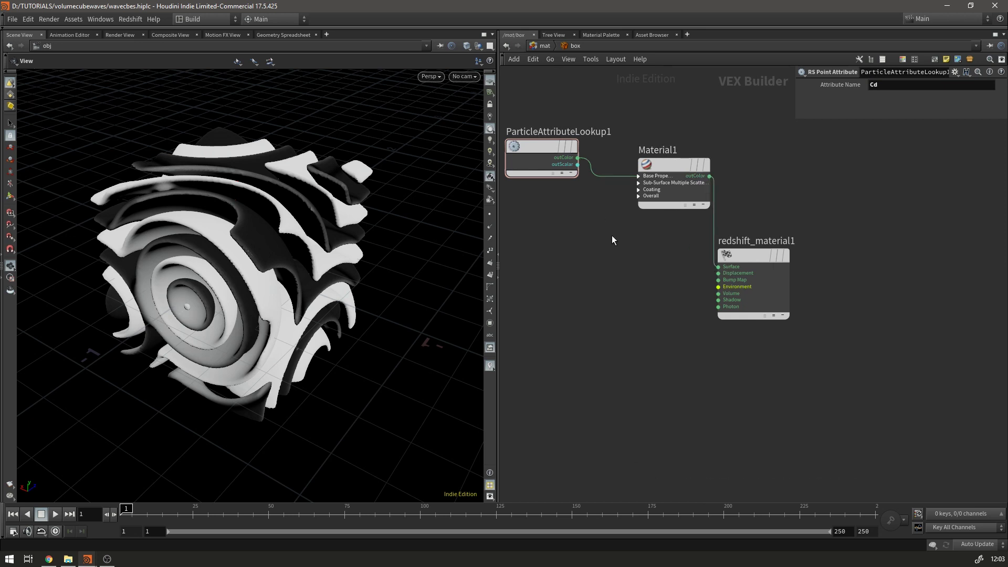
{"action": "key", "text": "l"}
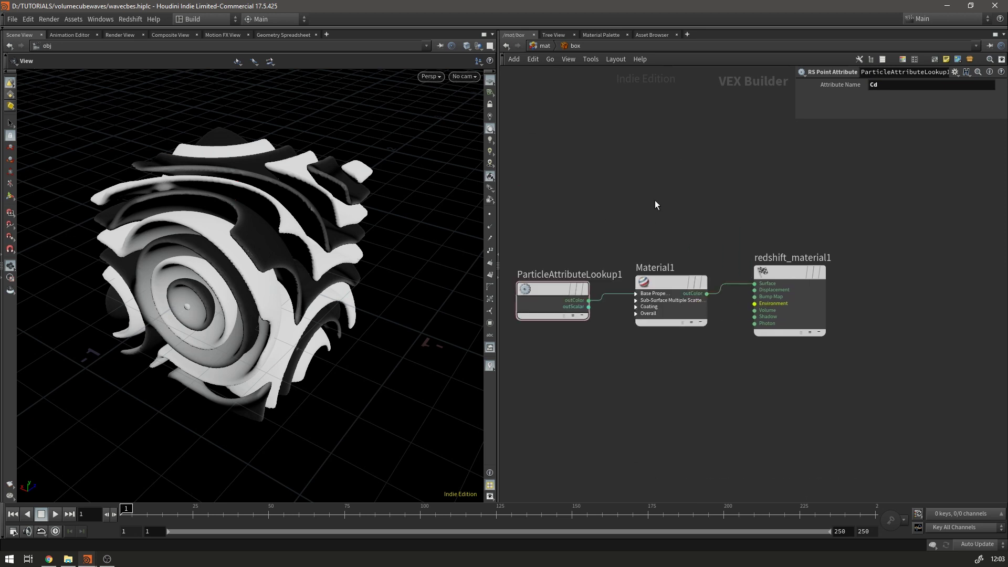
Step: Add an RS Ramp node, feed it the point attribute's outColor, and connect its output to Material1's diffuse_color
{"action": "key", "text": "Tab"}
{"action": "type", "text": "ramp"}
{"action": "key", "text": "Return"}
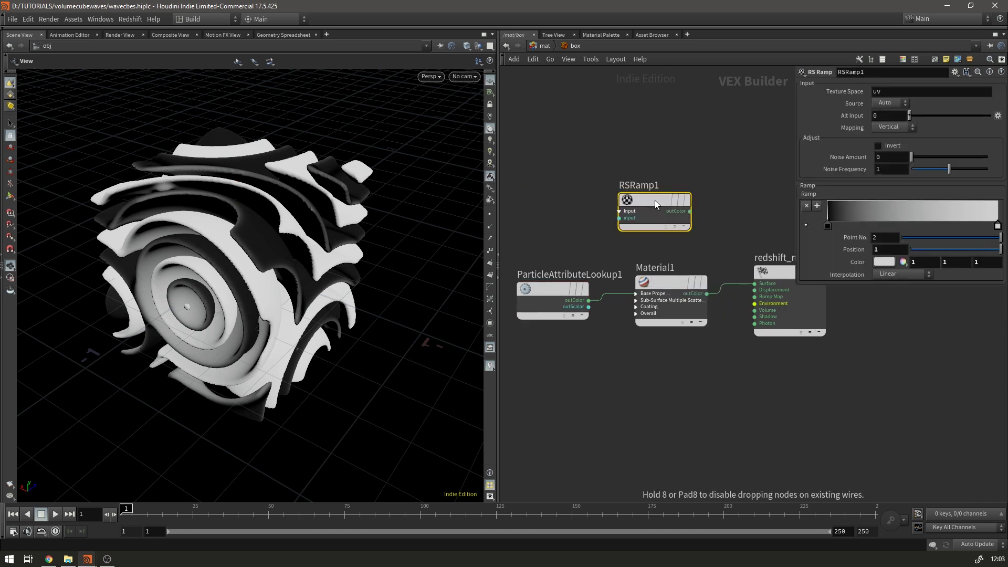
{"action": "left_click", "coordinate": [589, 300]}
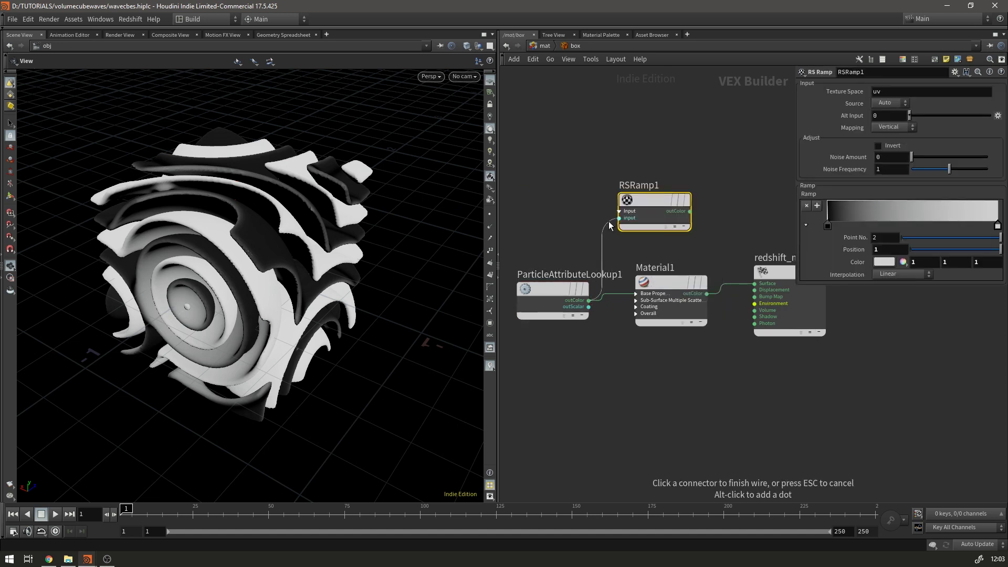
{"action": "left_click", "coordinate": [645, 288]}
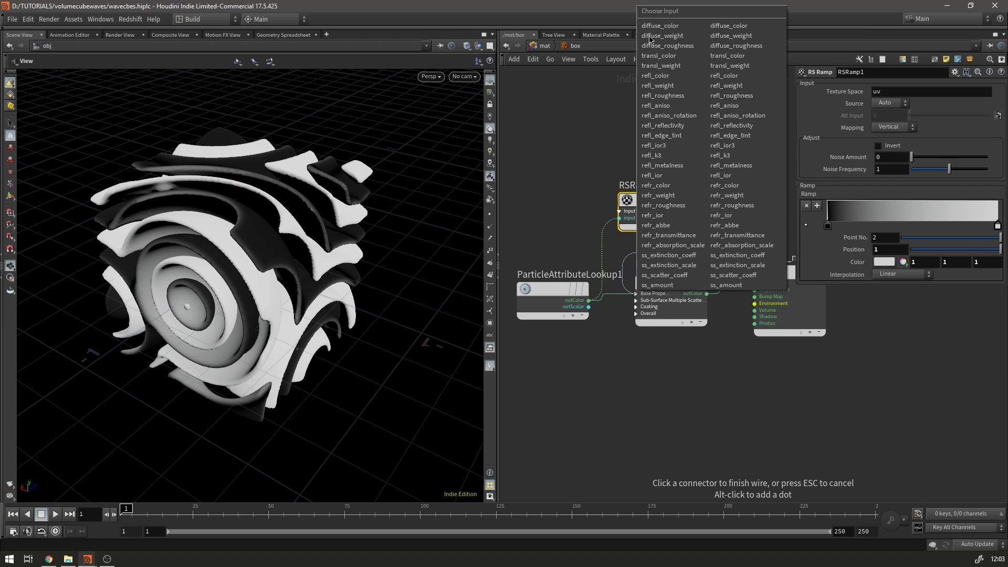
{"action": "left_click", "coordinate": [660, 26]}
Step: Move the ramp's white point to position 0.5 and set both ramp points to Constant interpolation
{"action": "left_click_drag", "start_coordinate": [998, 226], "coordinate": [922, 225]}
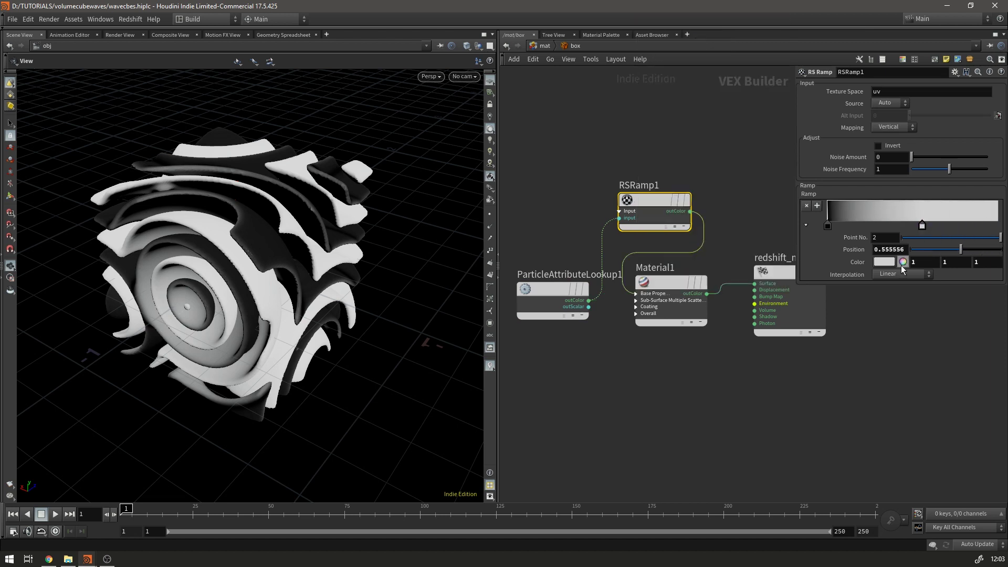
{"action": "double_click", "coordinate": [887, 250]}
{"action": "type", "text": ".5"}
{"action": "key", "text": "Return"}
{"action": "left_click", "coordinate": [828, 226]}
{"action": "left_click", "coordinate": [884, 274]}
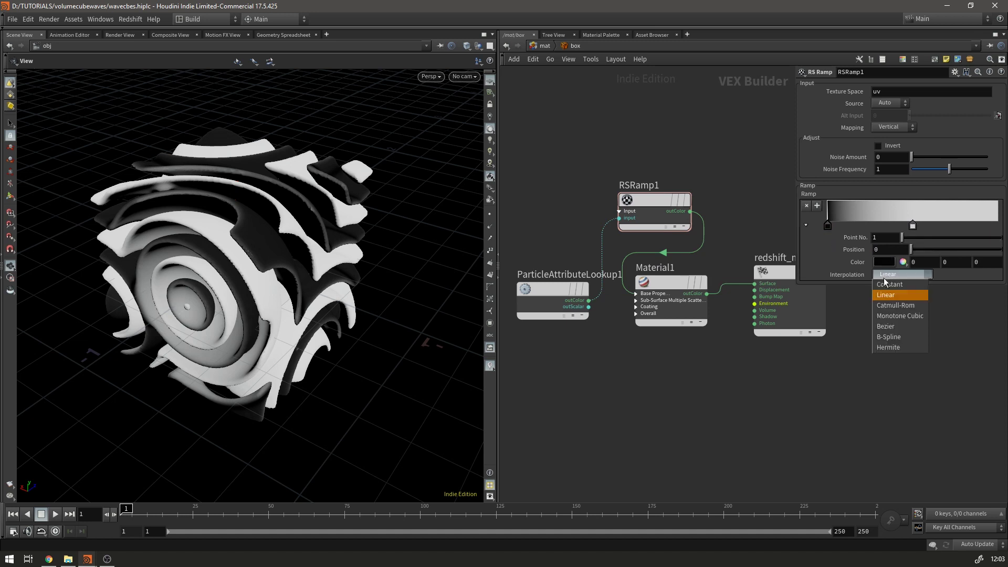
{"action": "left_click", "coordinate": [884, 282]}
{"action": "left_click", "coordinate": [913, 226]}
{"action": "left_click", "coordinate": [907, 274]}
{"action": "left_click", "coordinate": [893, 274]}
Step: Return to the obj network and assign /mat/box/ as geo1's render material
{"action": "left_click", "coordinate": [547, 45]}
{"action": "left_click_drag", "start_coordinate": [602, 142], "coordinate": [636, 174]}
{"action": "left_click", "coordinate": [578, 43]}
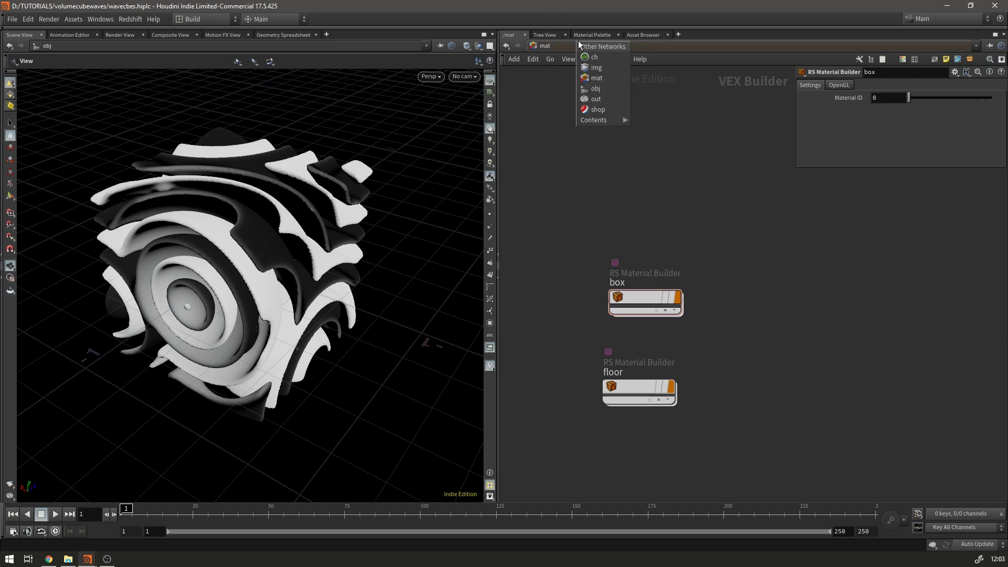
{"action": "left_click", "coordinate": [607, 88]}
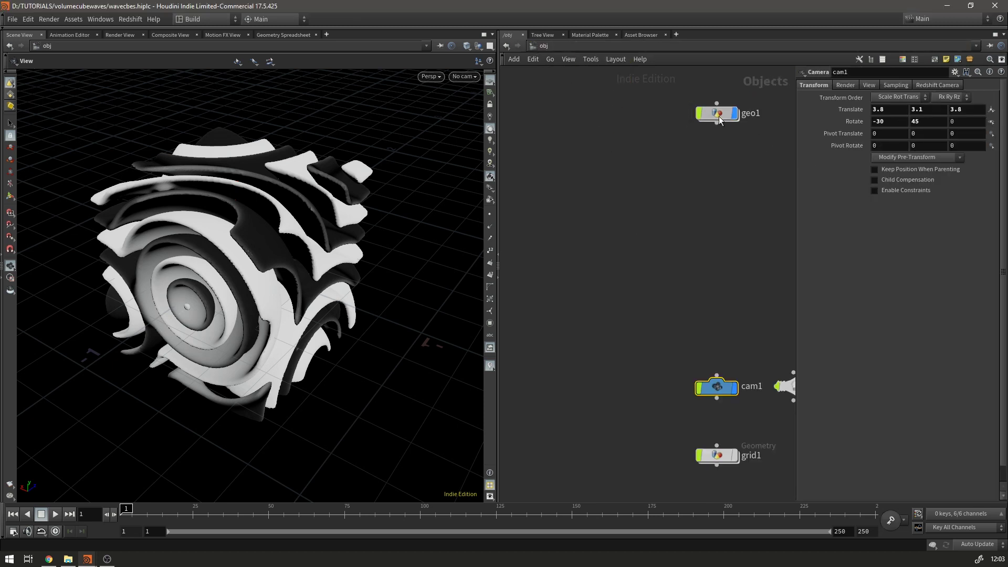
{"action": "left_click", "coordinate": [720, 115]}
{"action": "double_click", "coordinate": [914, 98]}
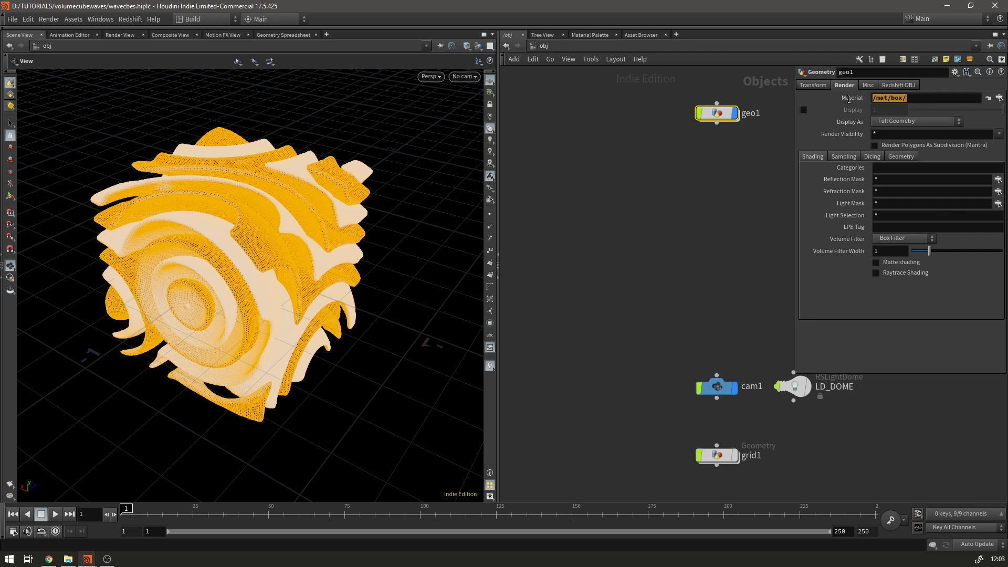
{"action": "left_click", "coordinate": [911, 99]}
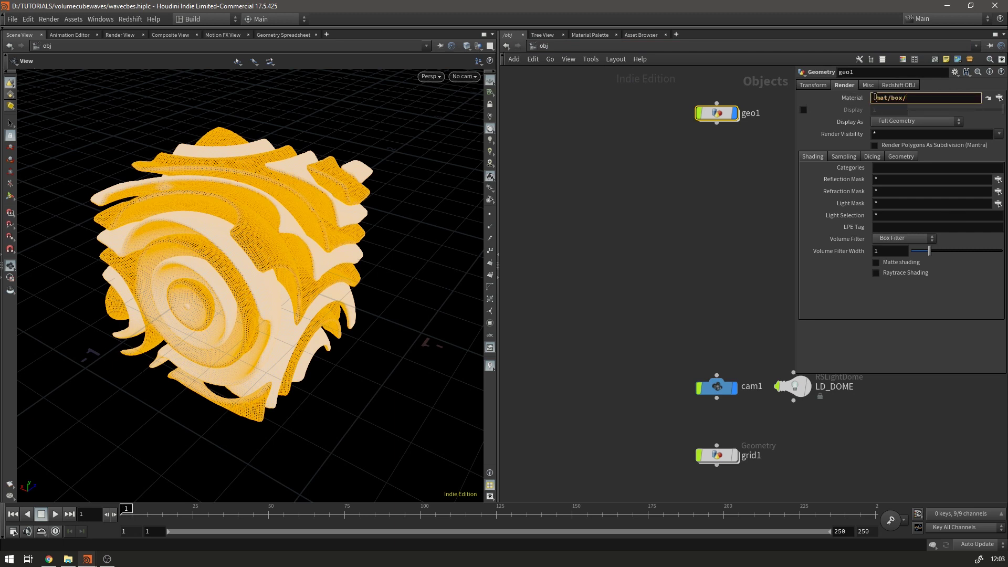
{"action": "key", "text": "Return"}
Step: Save the scene and show the Redshift render of the cube
{"action": "middle_click_drag", "start_coordinate": [748, 198], "coordinate": [699, 219]}
{"action": "key", "text": "ctrl+s"}
{"action": "left_click", "coordinate": [277, 34]}
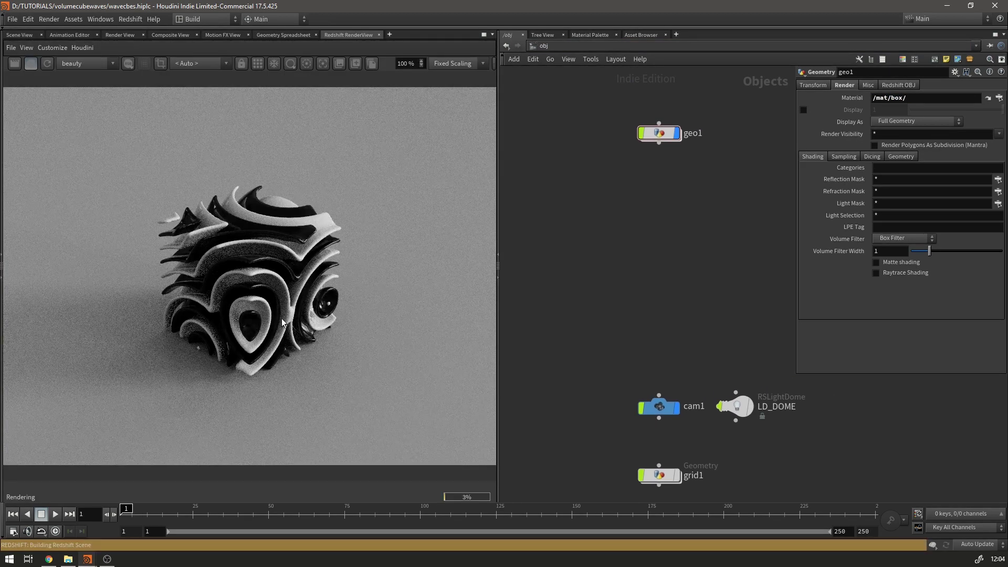
Step: Open the box material's network, set RSRamp1's first point to orange (0.9, 0.45, 0), and stop the live Redshift render
{"action": "left_click", "coordinate": [544, 46]}
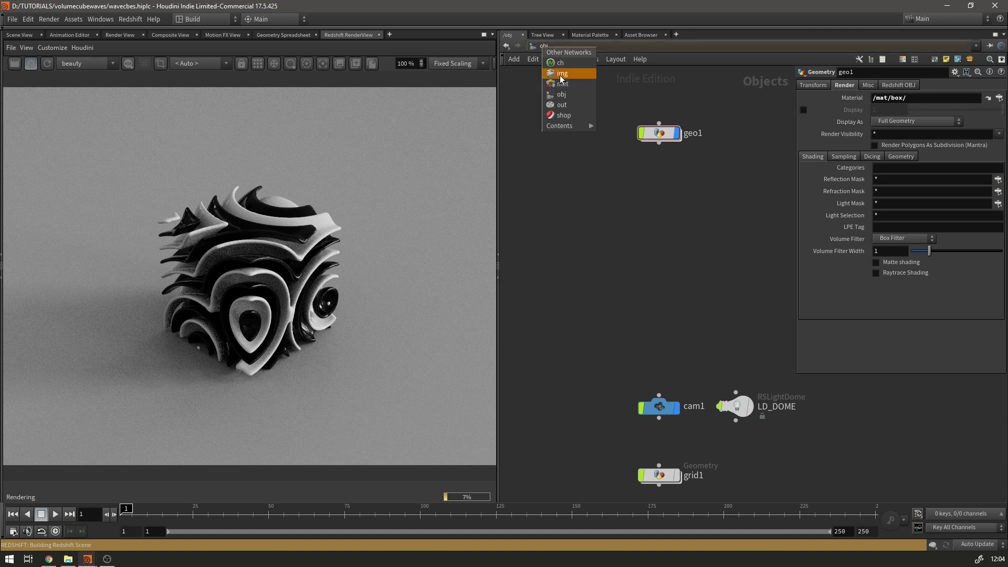
{"action": "left_click", "coordinate": [568, 103]}
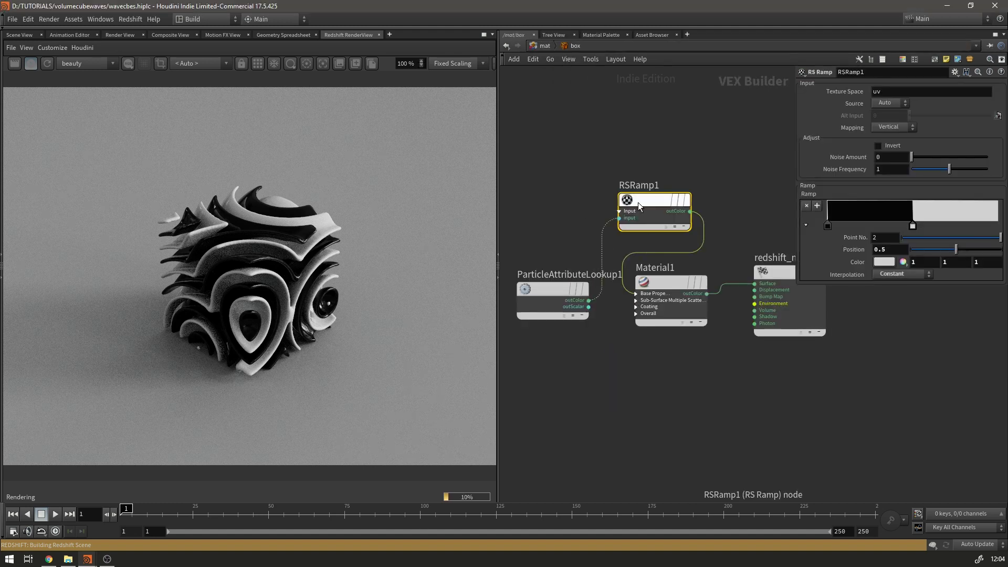
{"action": "double_click", "coordinate": [827, 226]}
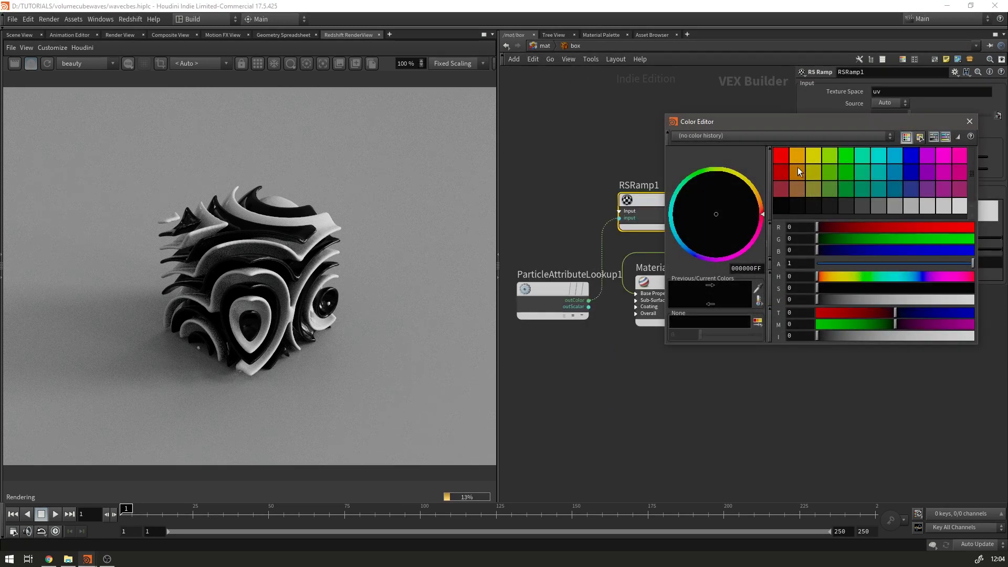
{"action": "left_click", "coordinate": [797, 158]}
{"action": "left_click", "coordinate": [974, 121]}
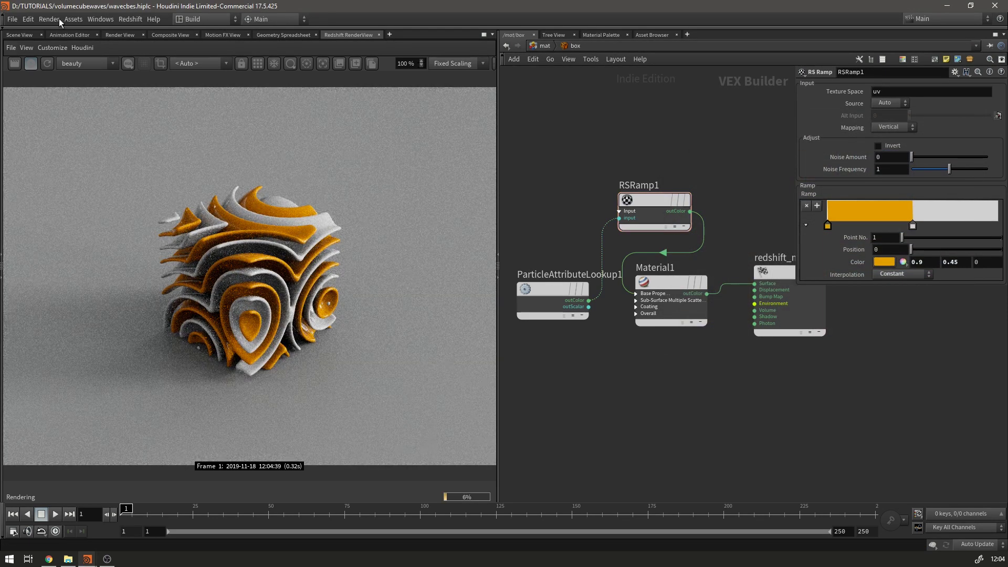
{"action": "left_click", "coordinate": [30, 63]}
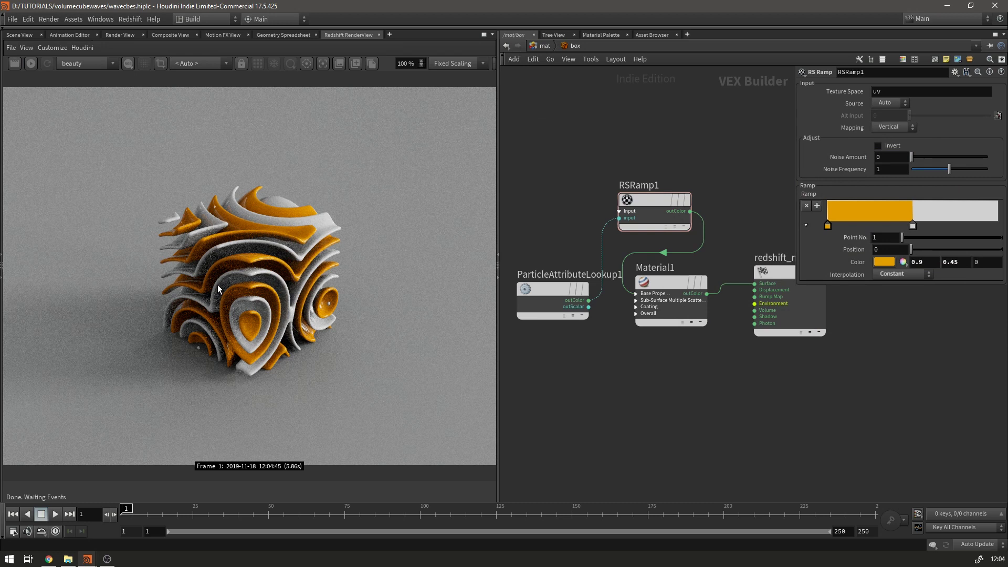
Step: Leave the material network, go inside geo1 in the obj network, and show its geometry in the scene viewport
{"action": "key", "text": "u"}
{"action": "left_click", "coordinate": [544, 45]}
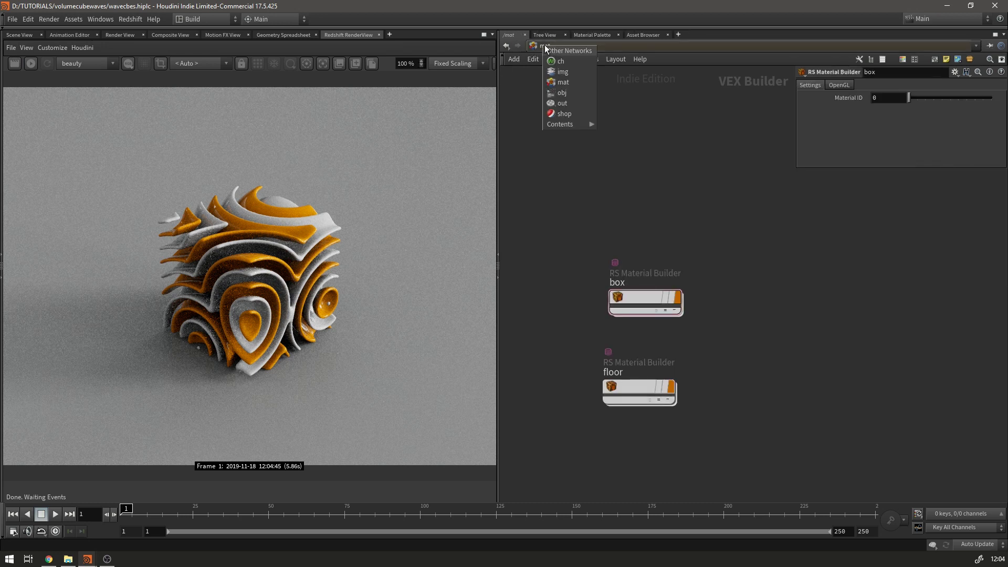
{"action": "left_click", "coordinate": [569, 80]}
{"action": "double_click", "coordinate": [649, 136]}
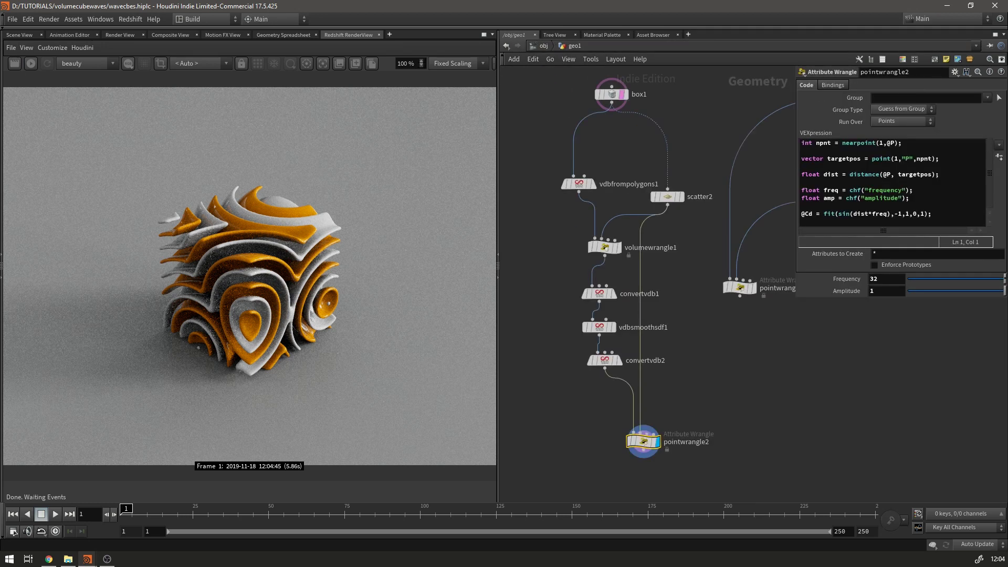
{"action": "left_click", "coordinate": [18, 35]}
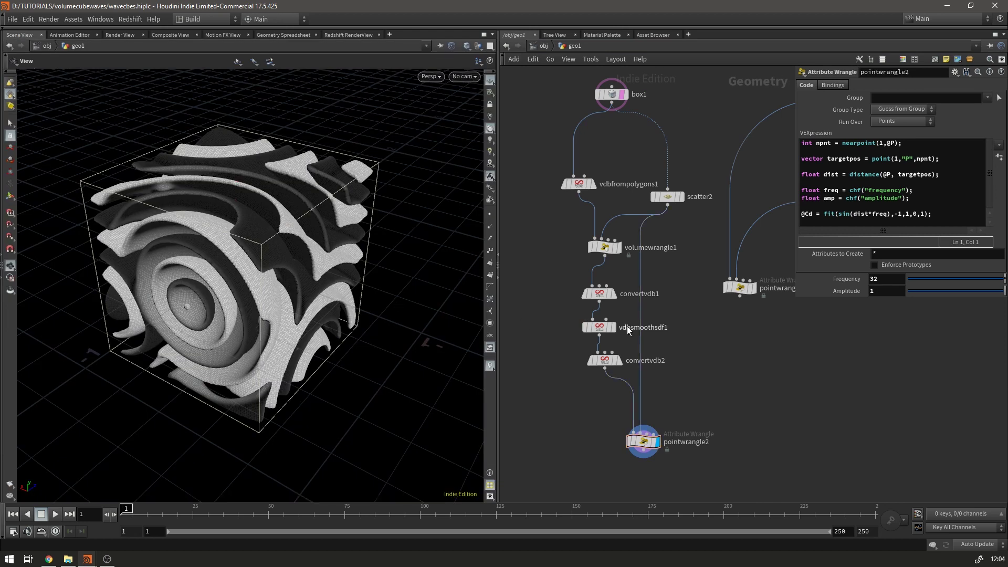
{"action": "left_click", "coordinate": [605, 246]}
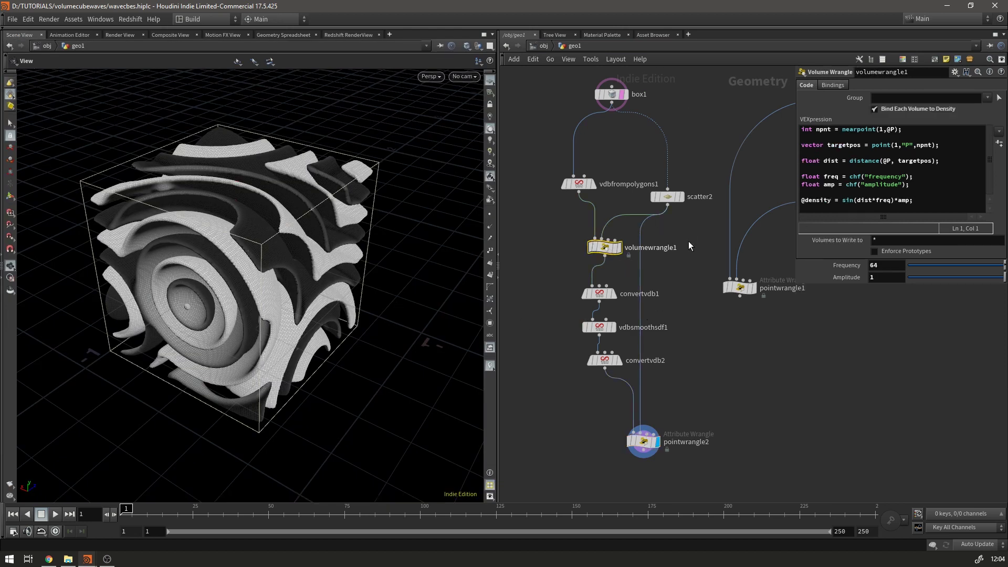
{"action": "type", "text": ")"}
{"action": "key", "text": "Left"}
{"action": "key", "text": "Left"}
{"action": "type", "text": "("}
{"action": "key", "text": "Right"}
{"action": "key", "text": "Right"}
{"action": "key", "text": "Right"}
{"action": "key", "text": "Right"}
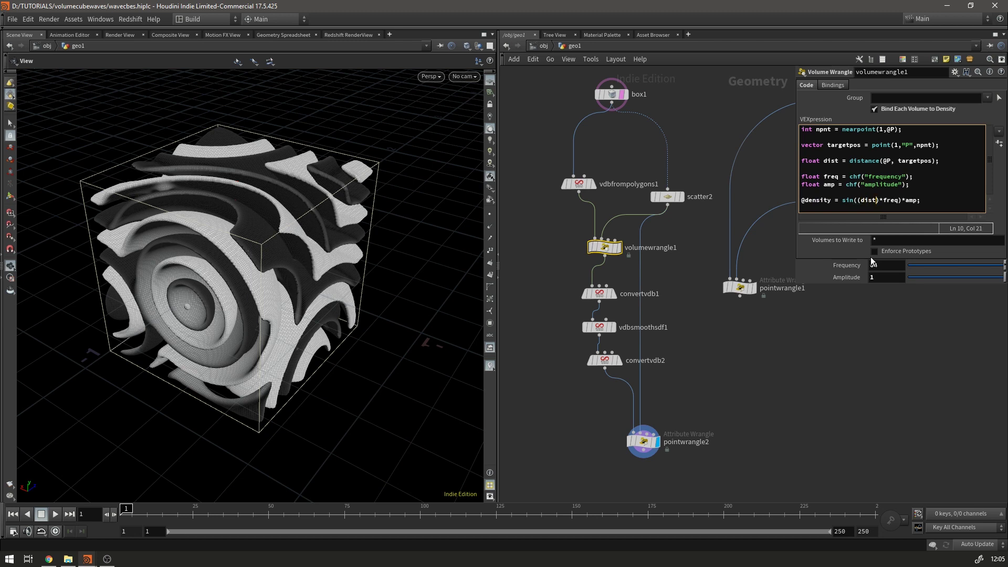
{"action": "type", "text": "+@Time"}
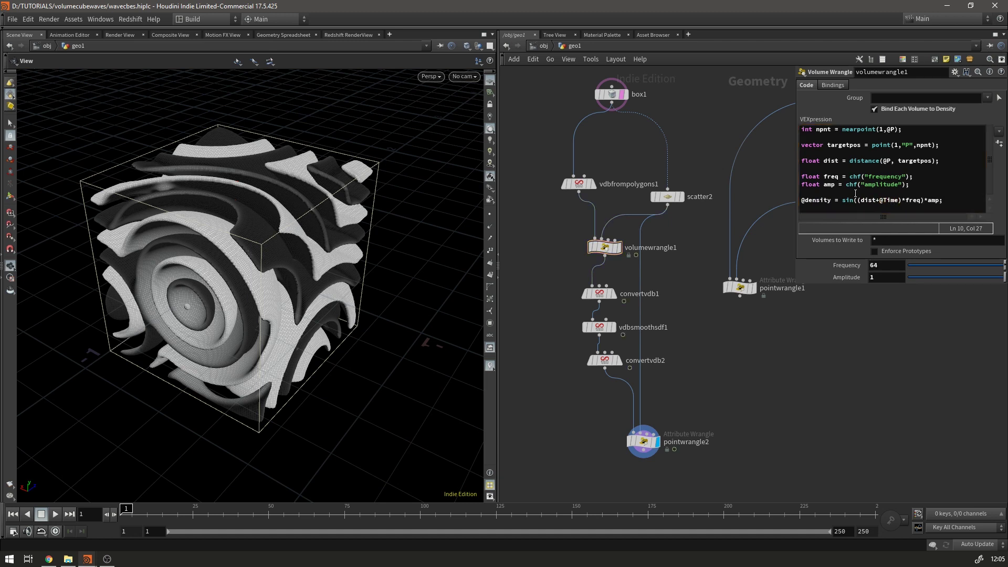
Step: Display volumewrangle1, play the timeline to check the wave motion, and return to the first frame
{"action": "left_click", "coordinate": [619, 252]}
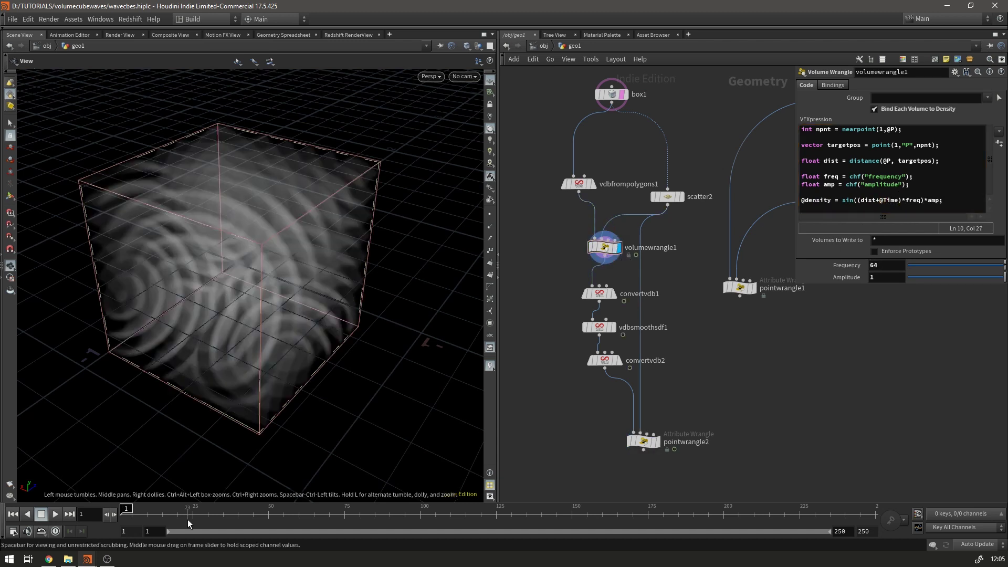
{"action": "left_click", "coordinate": [55, 515]}
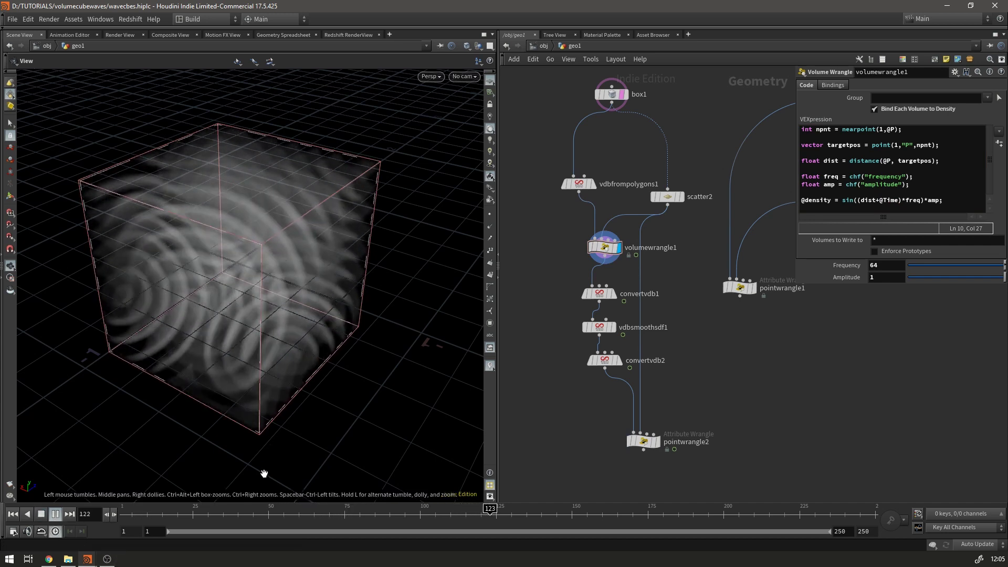
{"action": "key", "text": "ctrl+Up"}
{"action": "type", "text": "*.2"}
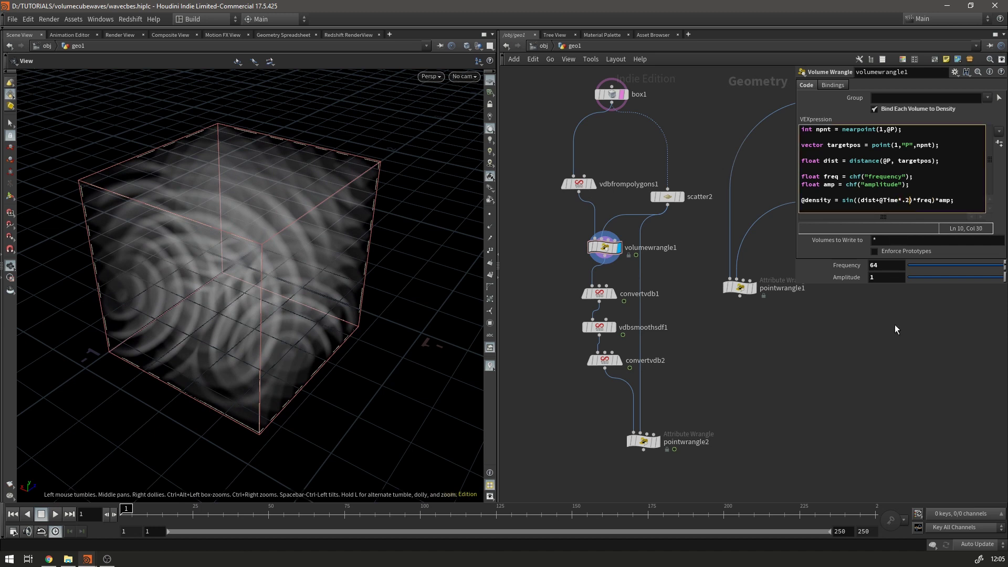
{"action": "left_click", "coordinate": [55, 515]}
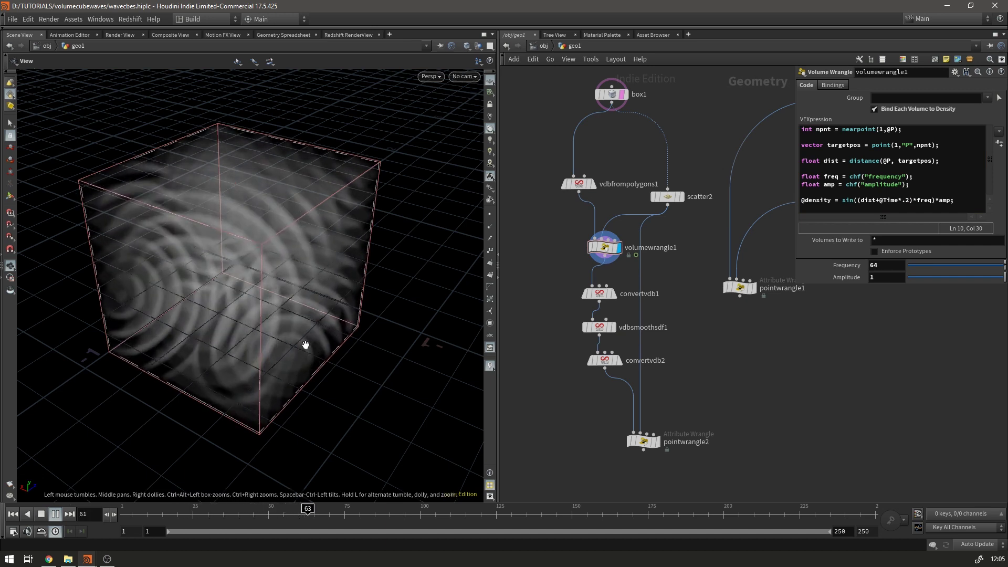
{"action": "key", "text": "ctrl+Up"}
{"action": "left_click_drag", "start_coordinate": [875, 201], "coordinate": [908, 199]}
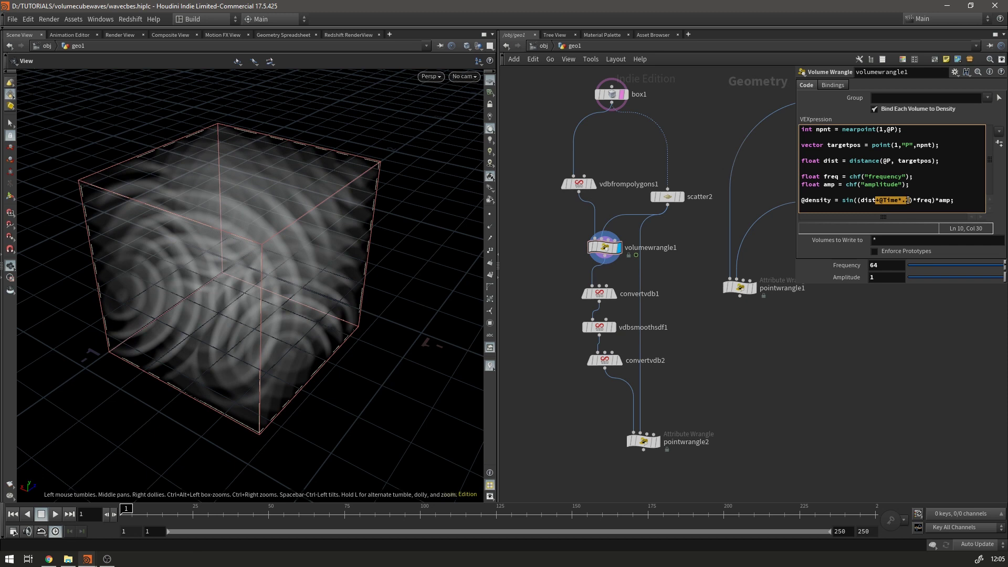
{"action": "left_click", "coordinate": [631, 442]}
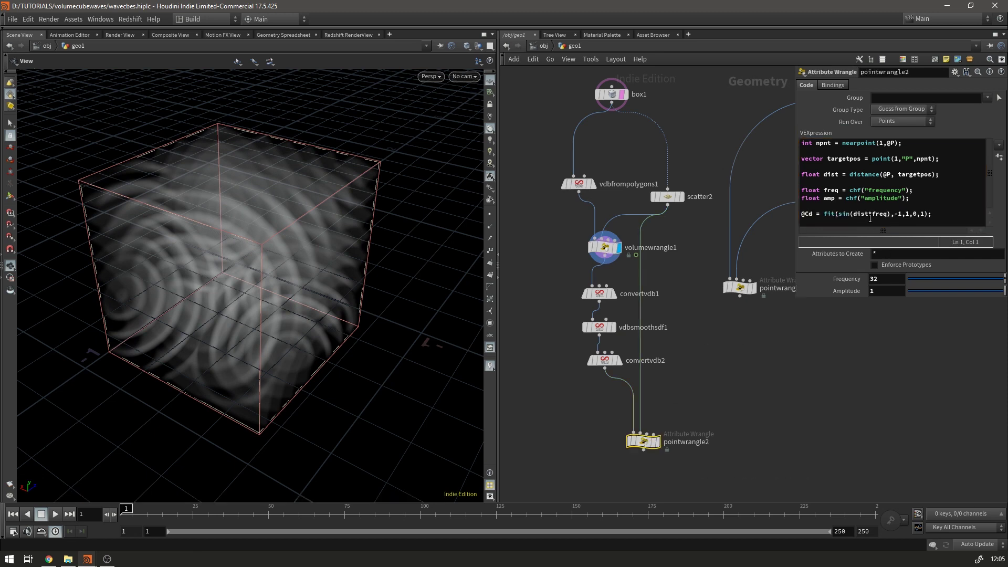
{"action": "left_click", "coordinate": [854, 213]}
{"action": "type", "text": "("}
{"action": "key", "text": "Right"}
{"action": "type", "text": ")"}
{"action": "type", "text": "+@Time*.2"}
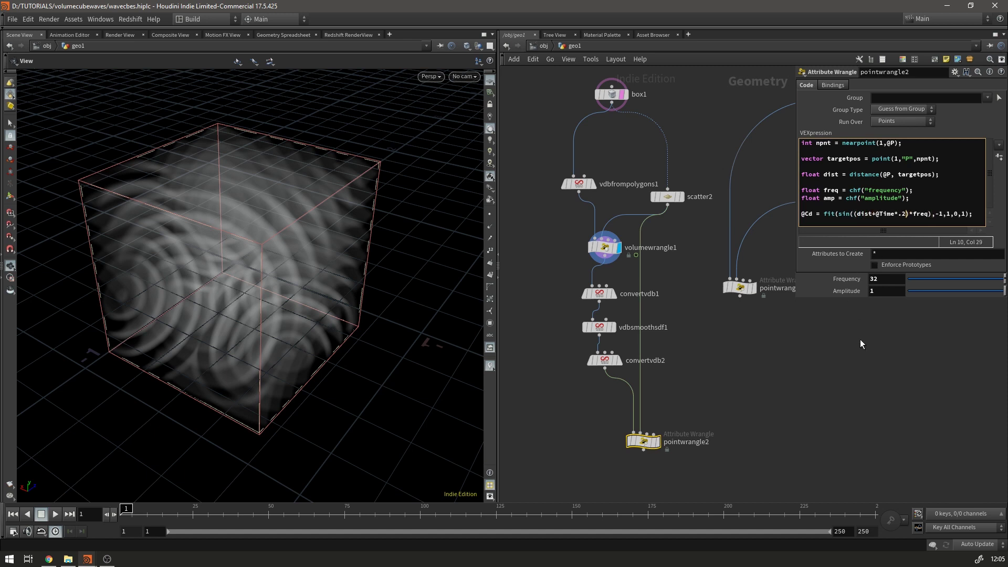
{"action": "left_click", "coordinate": [657, 441]}
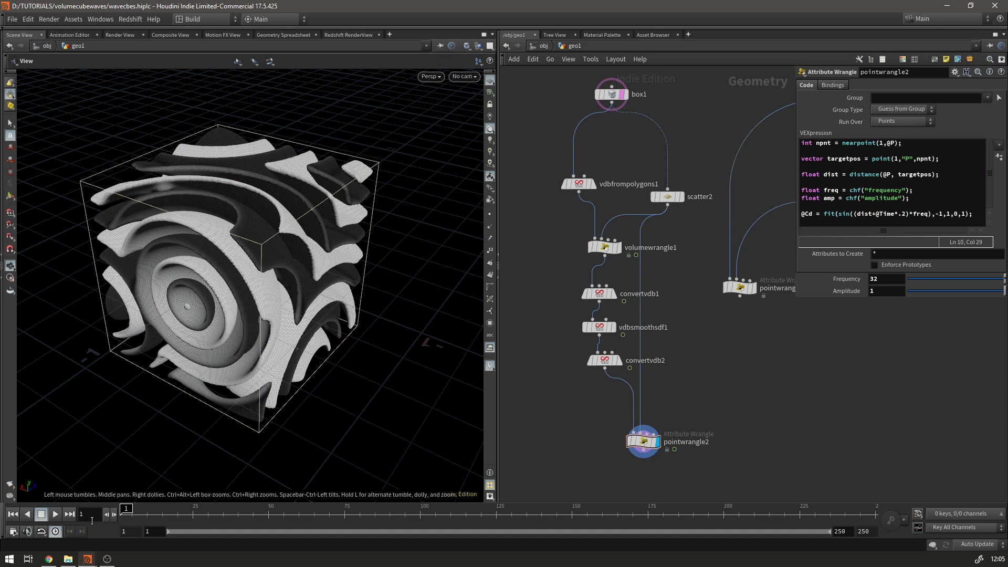